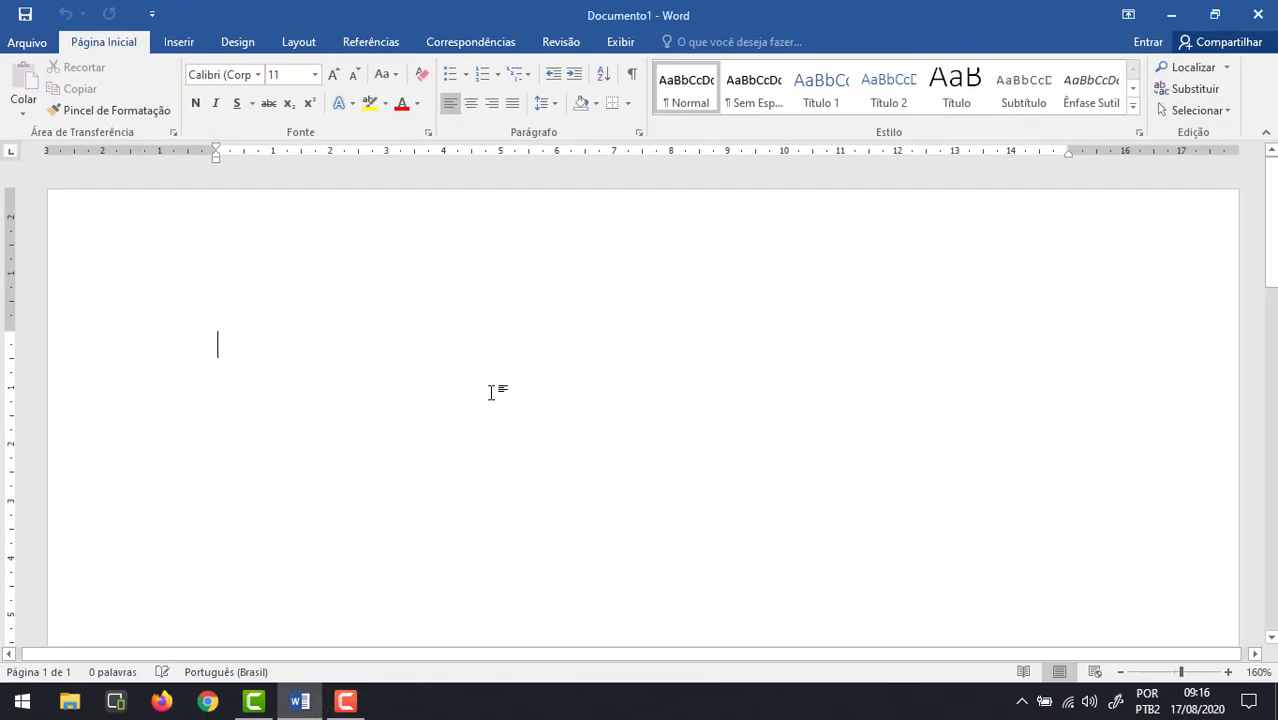
Step: Fill the blank document with sample text using the formula =rand(4,3)
{"action": "type", "text": "=rand"}
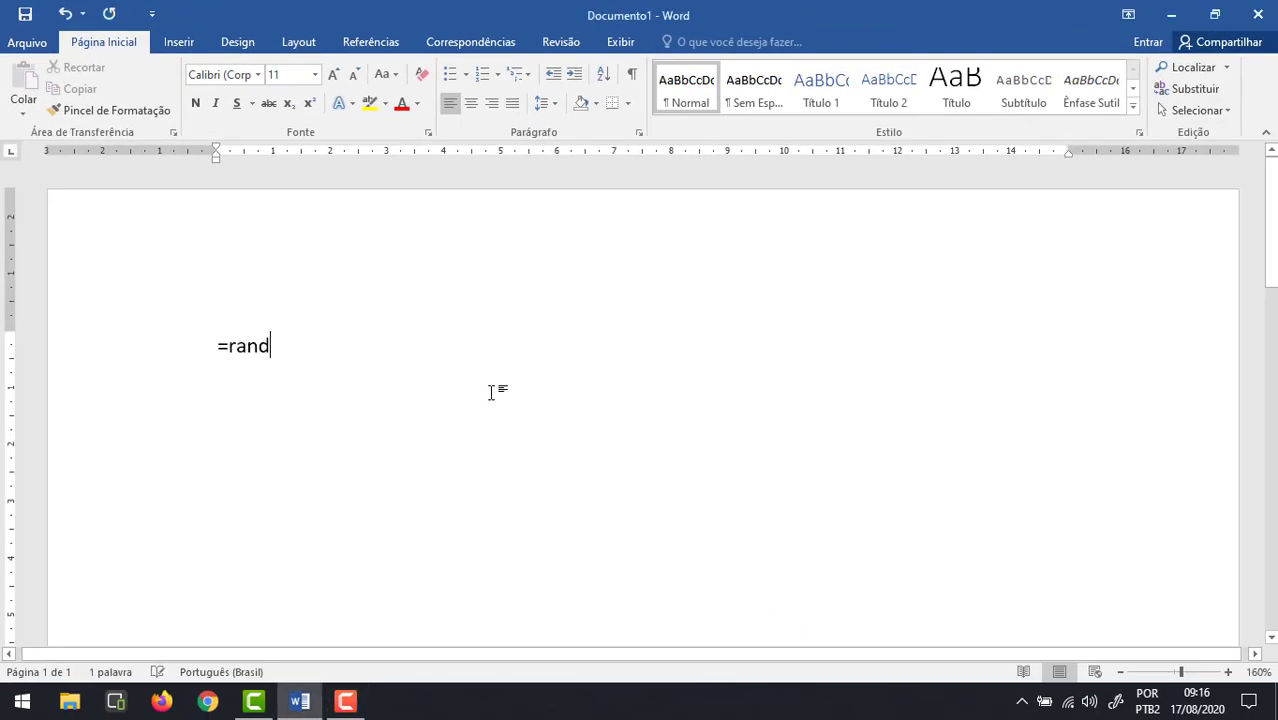
{"action": "type", "text": "(4,3"}
{"action": "key", "text": "Return"}
{"action": "scroll", "coordinate": [438, 440], "scroll_direction": "up", "scroll_amount": 5}
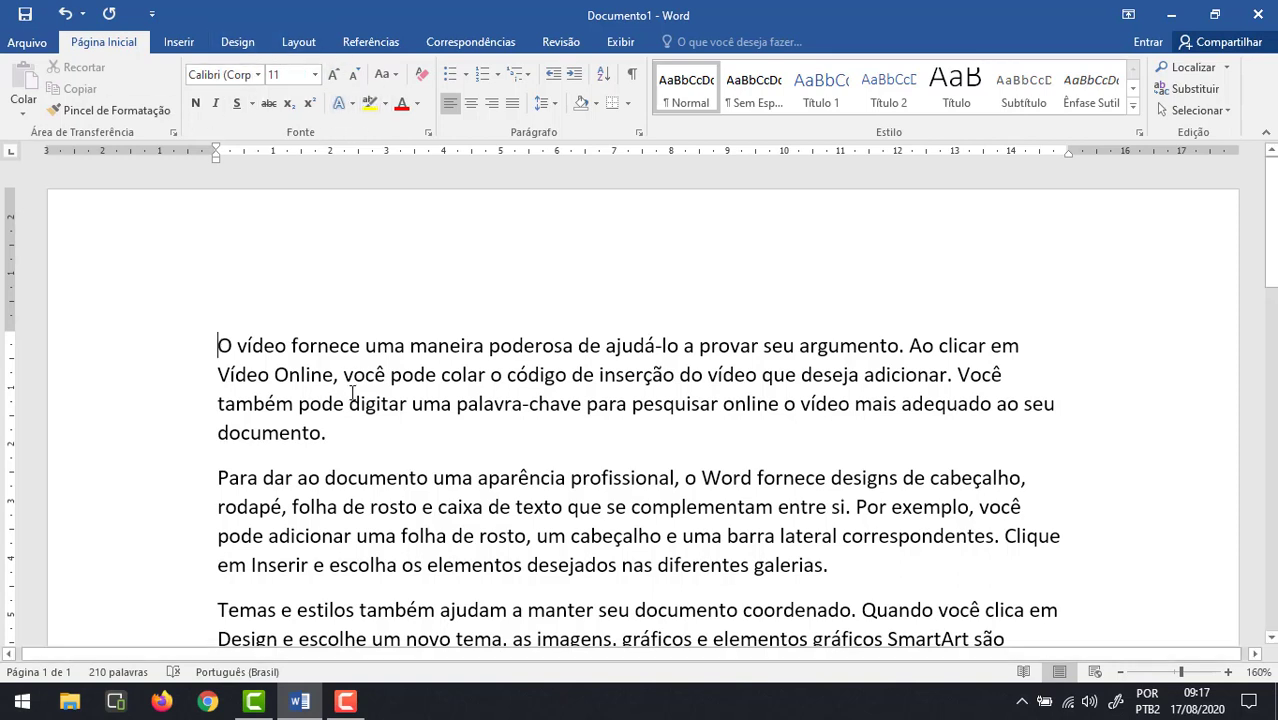
Step: Change the font of the first paragraph, beginning "O vídeo fornece", to Bahnschrift Condensed
{"action": "left_click_drag", "start_coordinate": [213, 340], "coordinate": [362, 427]}
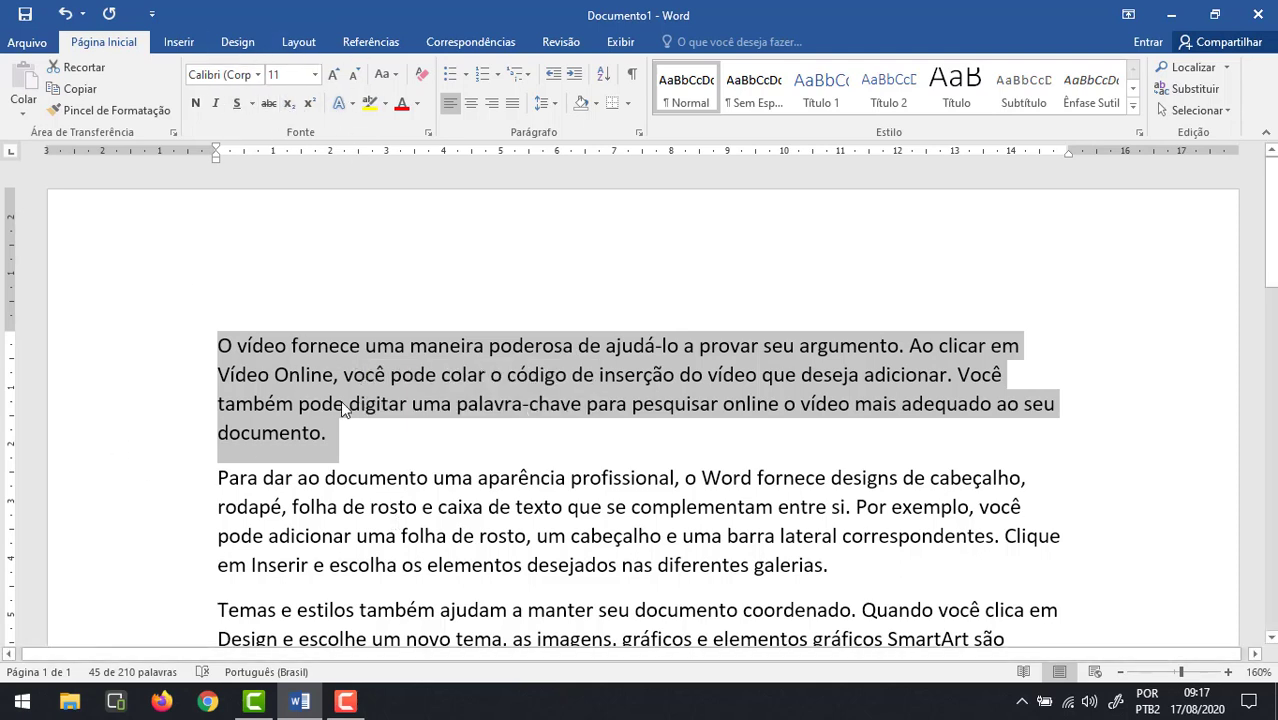
{"action": "left_click", "coordinate": [342, 437]}
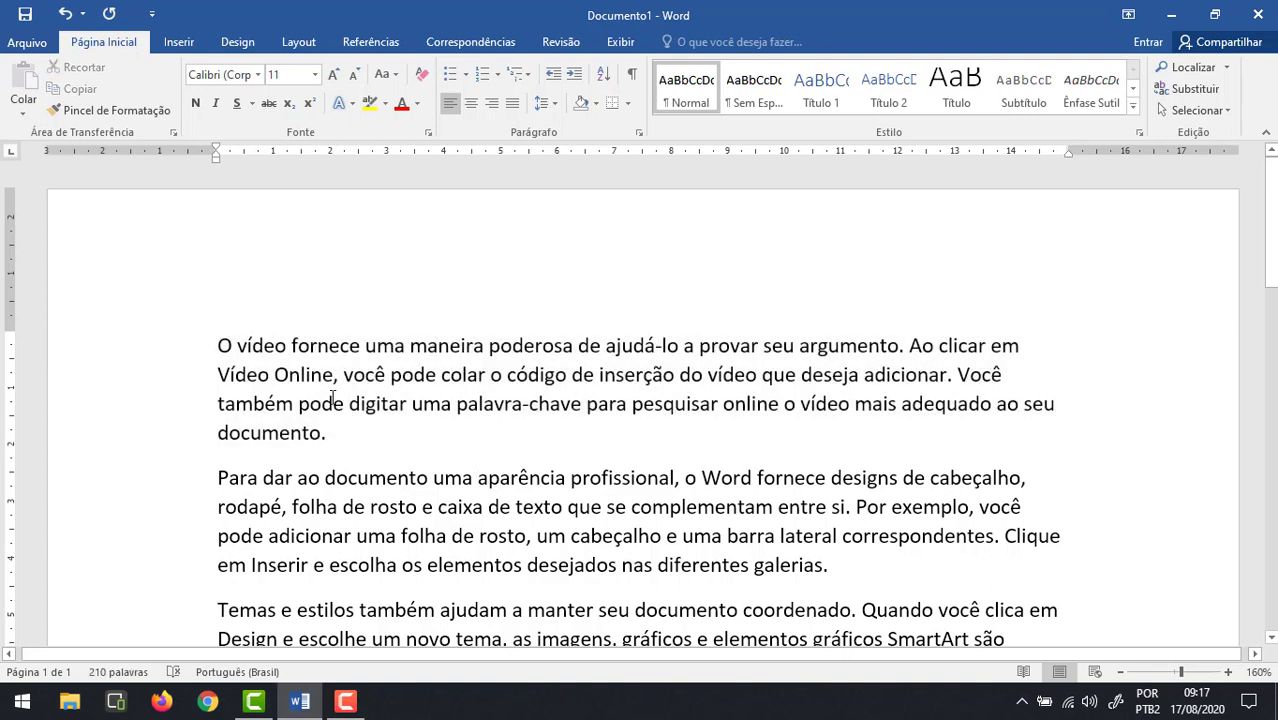
{"action": "scroll", "coordinate": [270, 363], "scroll_direction": "down", "scroll_amount": 1}
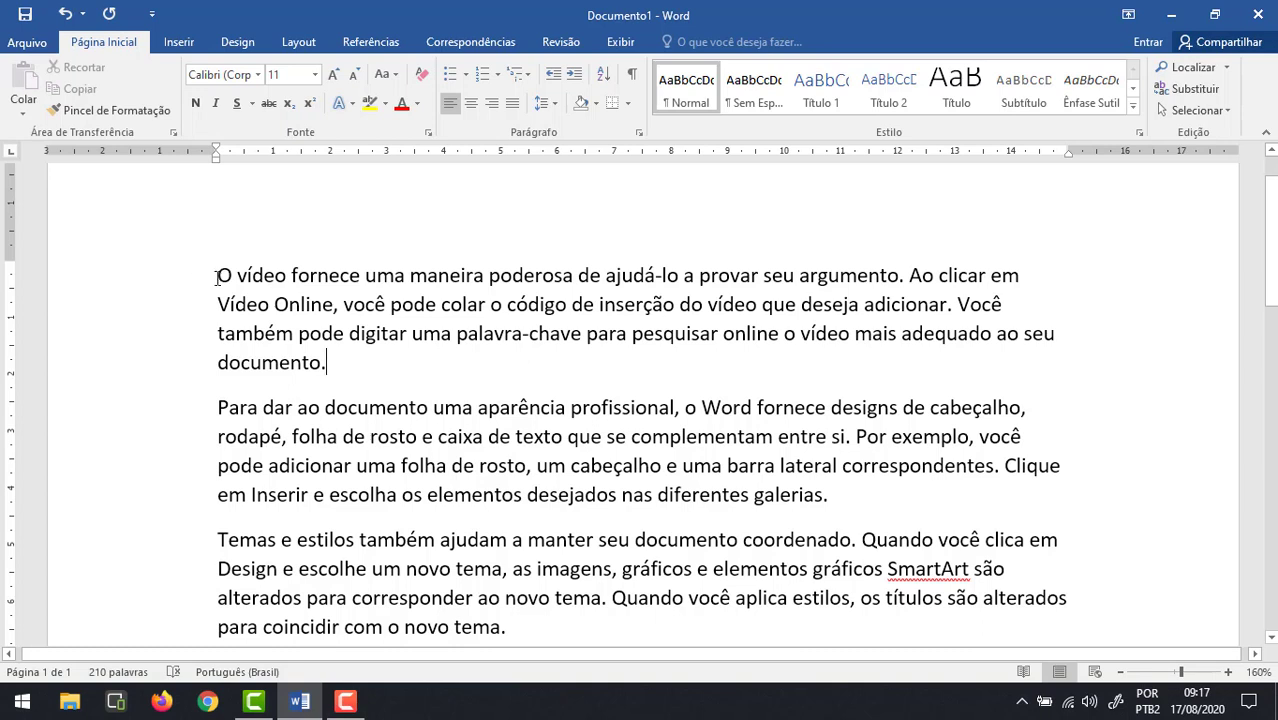
{"action": "left_click_drag", "start_coordinate": [217, 277], "coordinate": [342, 362]}
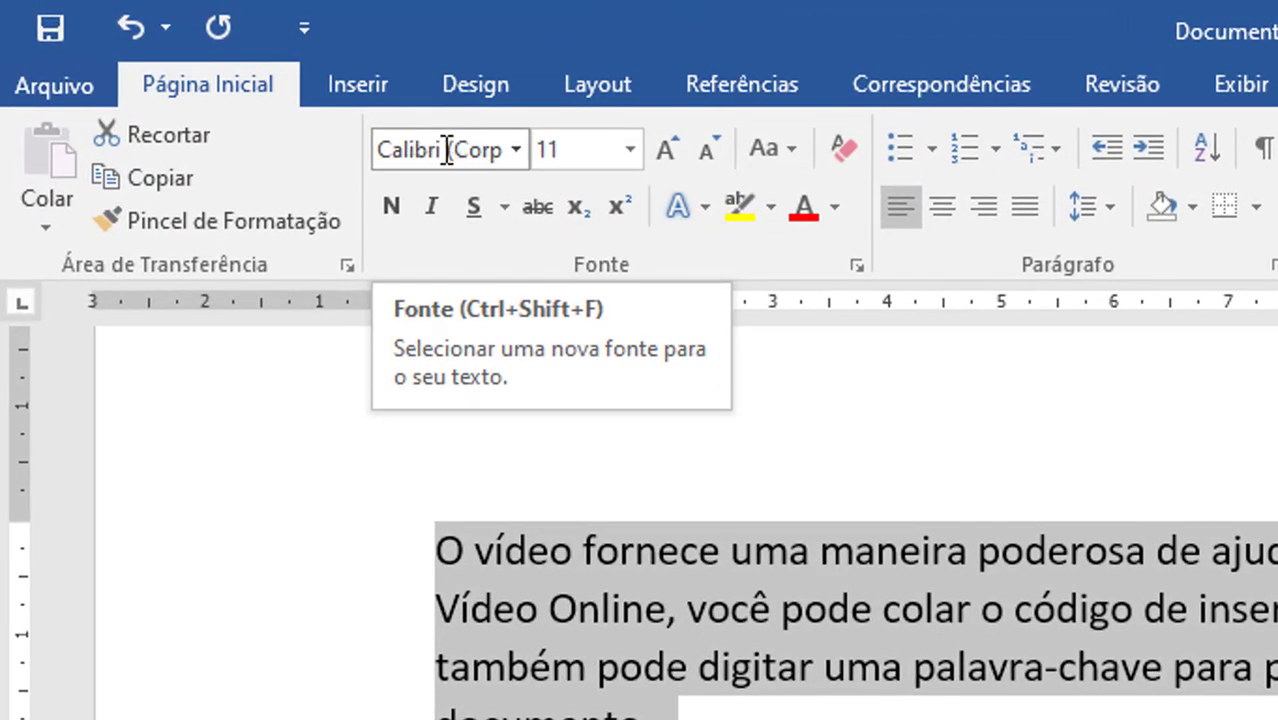
{"action": "left_click", "coordinate": [516, 150]}
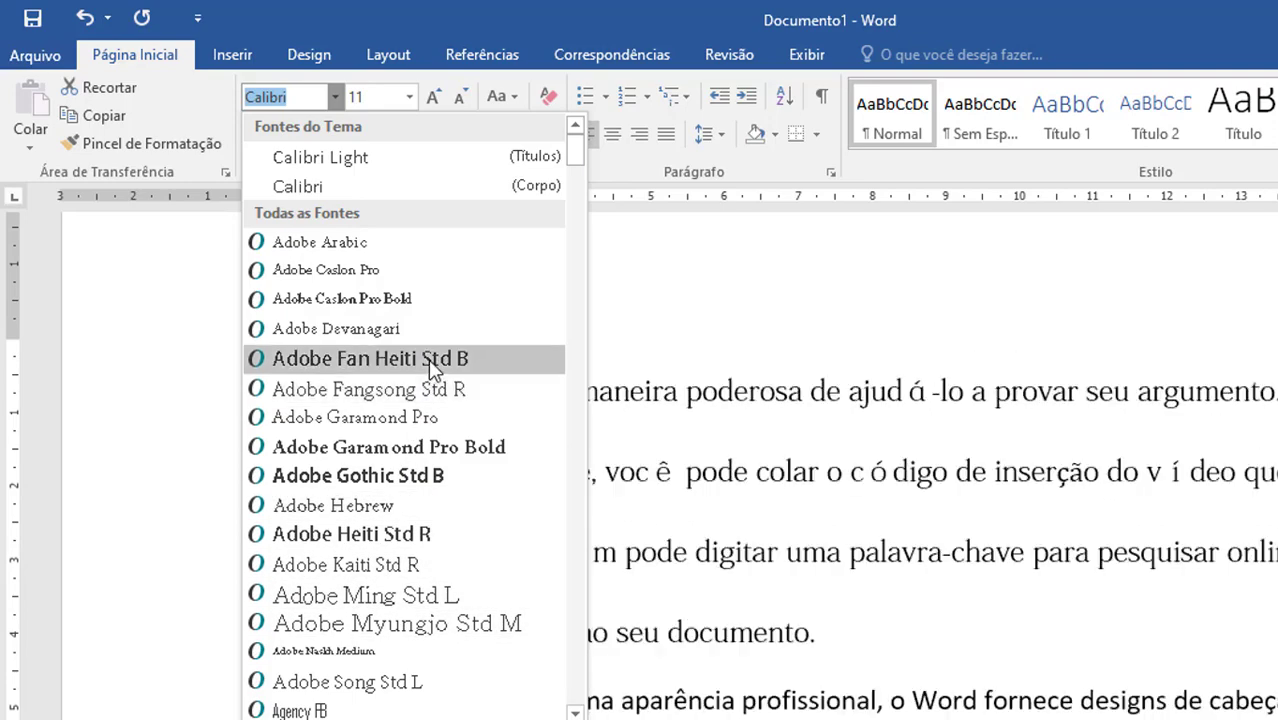
{"action": "scroll", "coordinate": [430, 360], "scroll_direction": "down", "scroll_amount": 2}
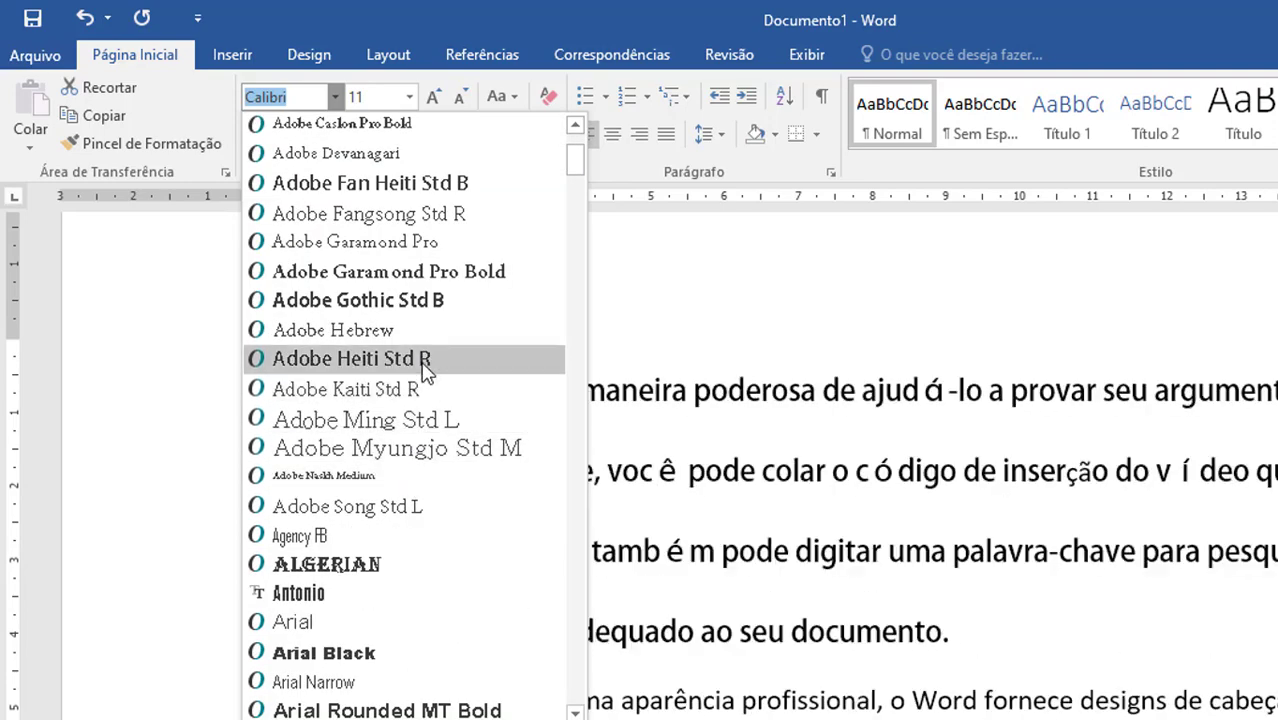
{"action": "scroll", "coordinate": [422, 371], "scroll_direction": "down", "scroll_amount": 3}
{"action": "scroll", "coordinate": [342, 240], "scroll_direction": "up", "scroll_amount": 5}
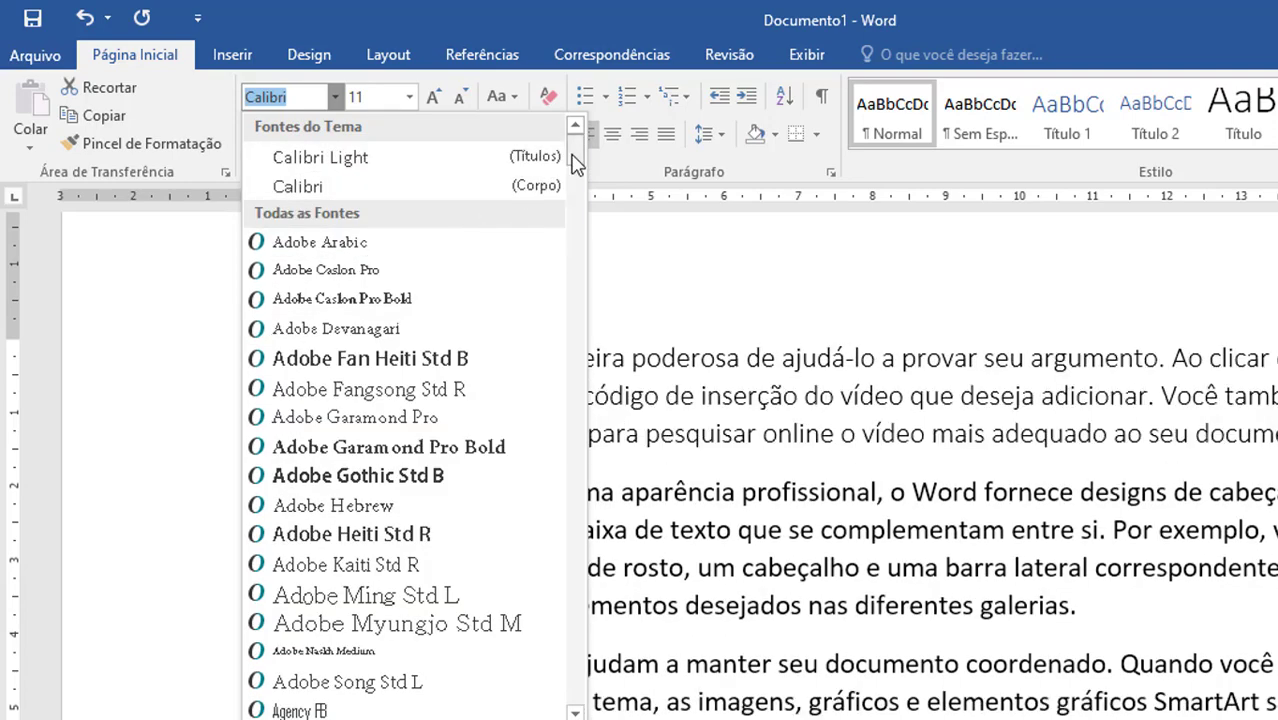
{"action": "left_click_drag", "start_coordinate": [575, 165], "coordinate": [574, 125]}
{"action": "scroll", "coordinate": [337, 408], "scroll_direction": "down", "scroll_amount": 5}
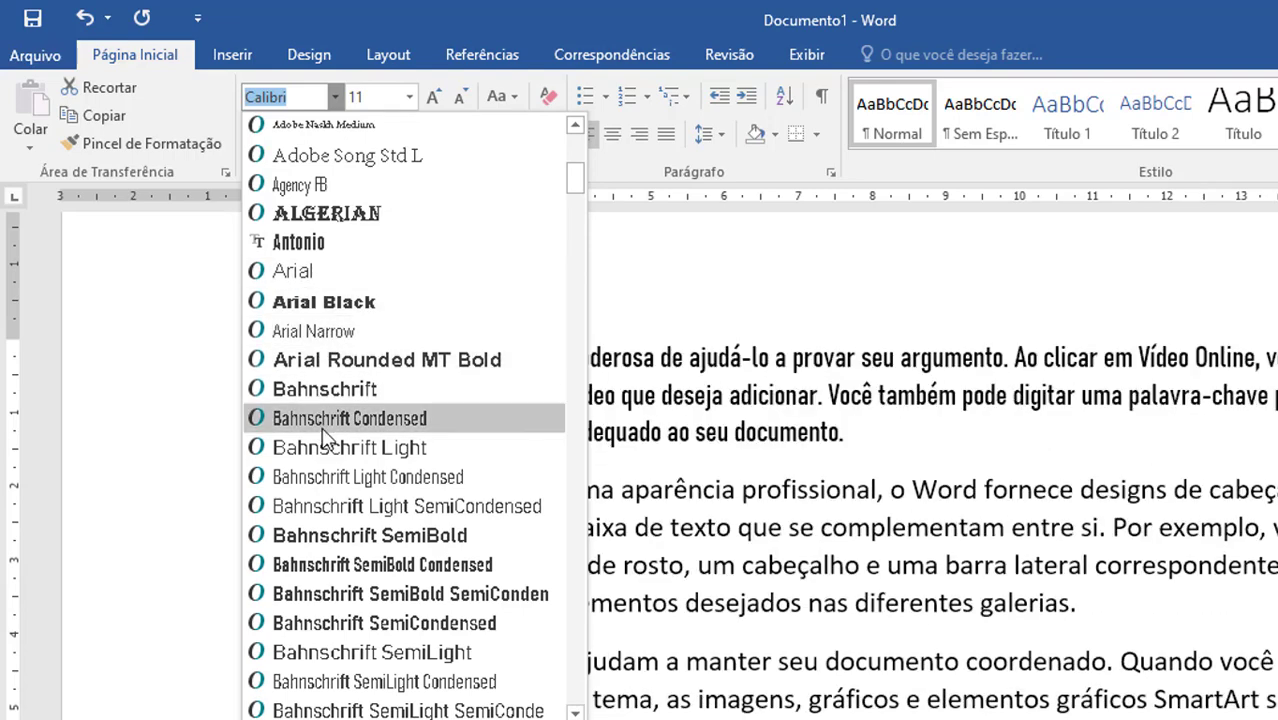
{"action": "left_click", "coordinate": [323, 430]}
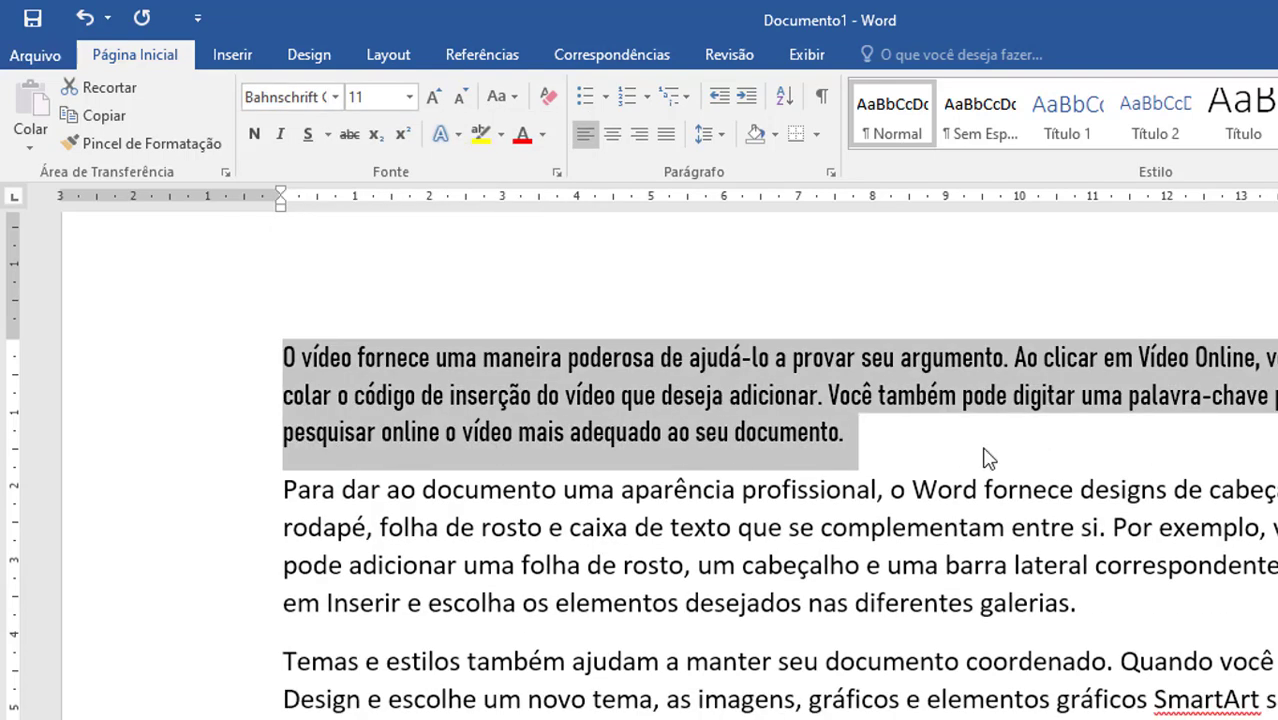
{"action": "left_click", "coordinate": [944, 425]}
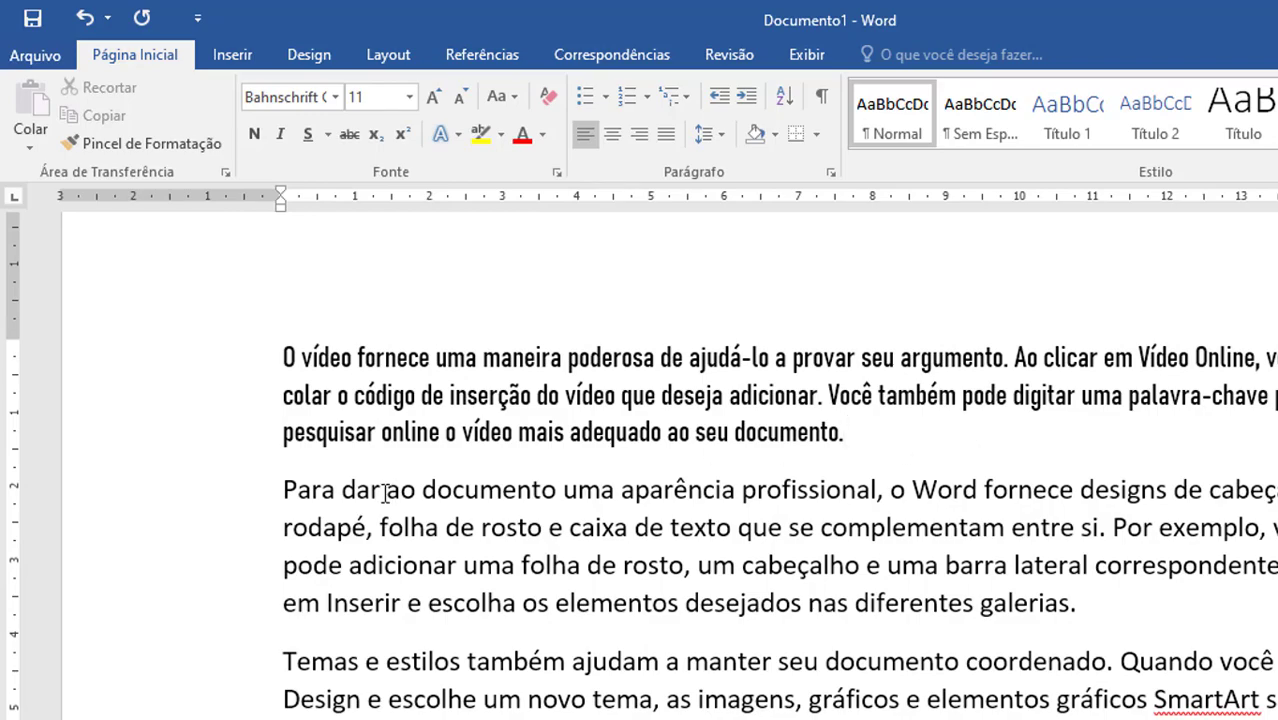
Step: Change the font of the second paragraph, beginning "Para dar ao documento", to Cambria
{"action": "left_click_drag", "start_coordinate": [283, 490], "coordinate": [1044, 633]}
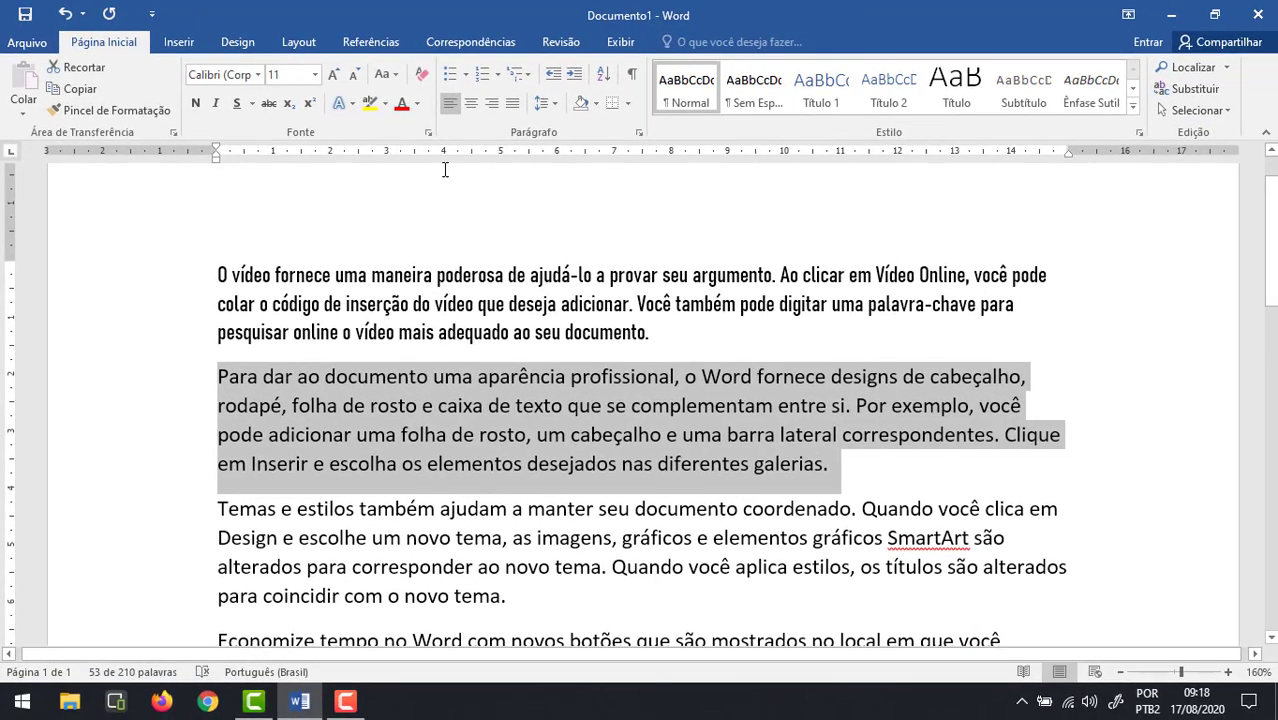
{"action": "left_click", "coordinate": [258, 74]}
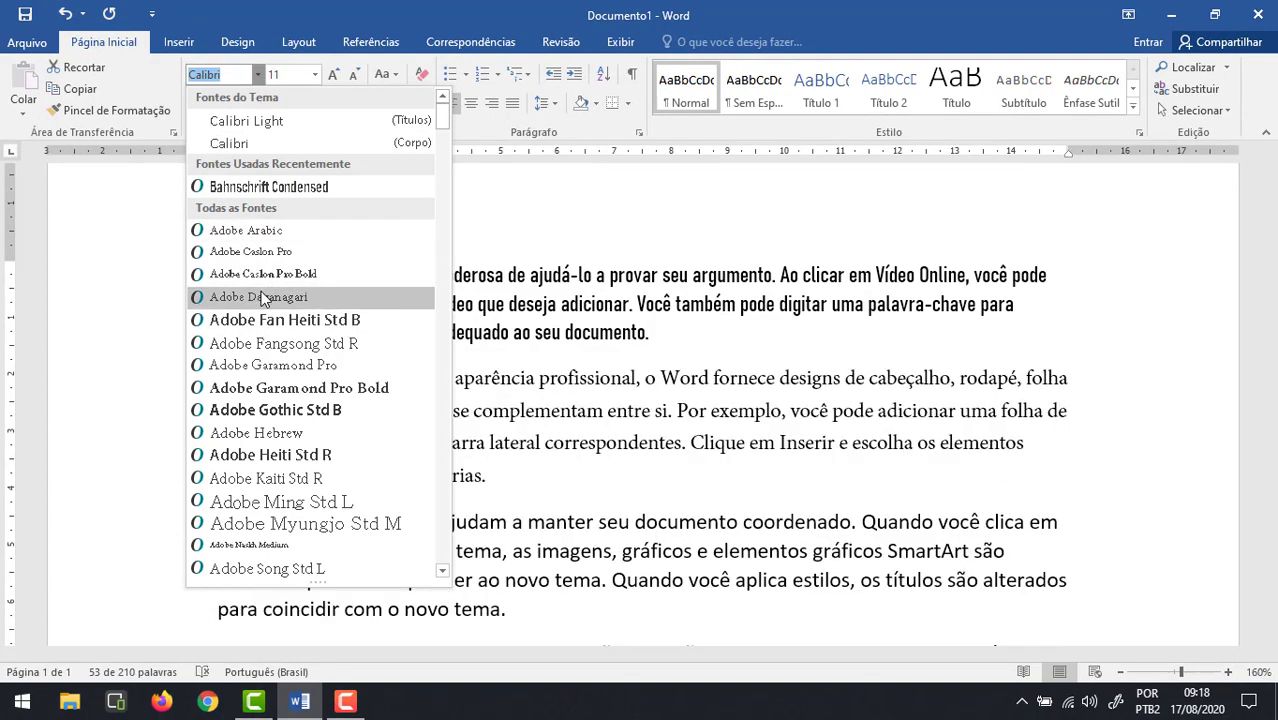
{"action": "scroll", "coordinate": [285, 470], "scroll_direction": "down", "scroll_amount": 8}
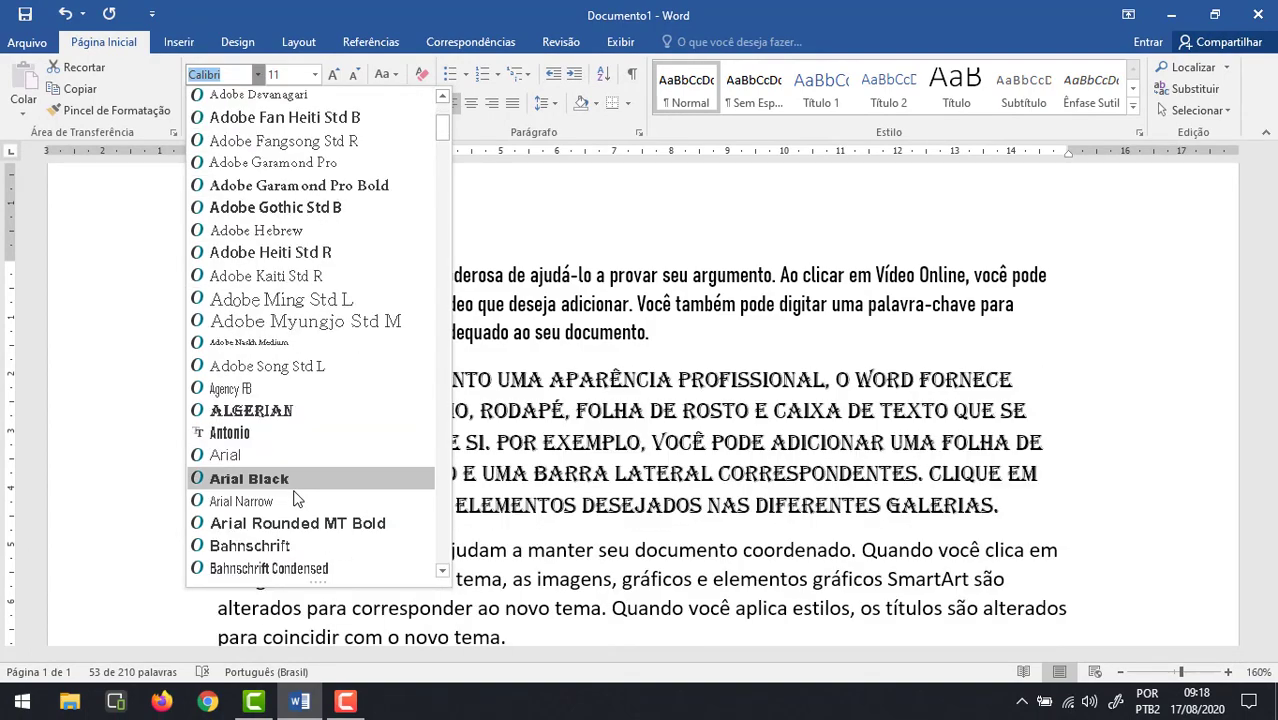
{"action": "scroll", "coordinate": [296, 500], "scroll_direction": "down", "scroll_amount": 7}
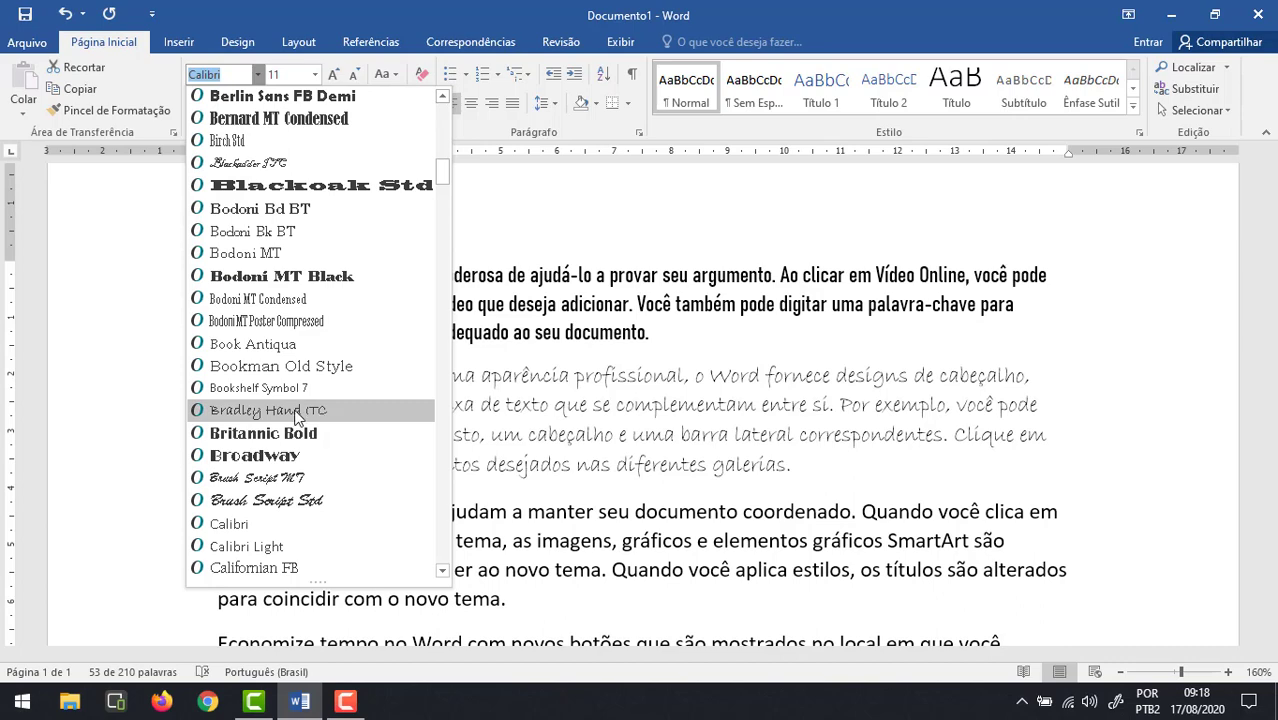
{"action": "scroll", "coordinate": [296, 415], "scroll_direction": "down", "scroll_amount": 3}
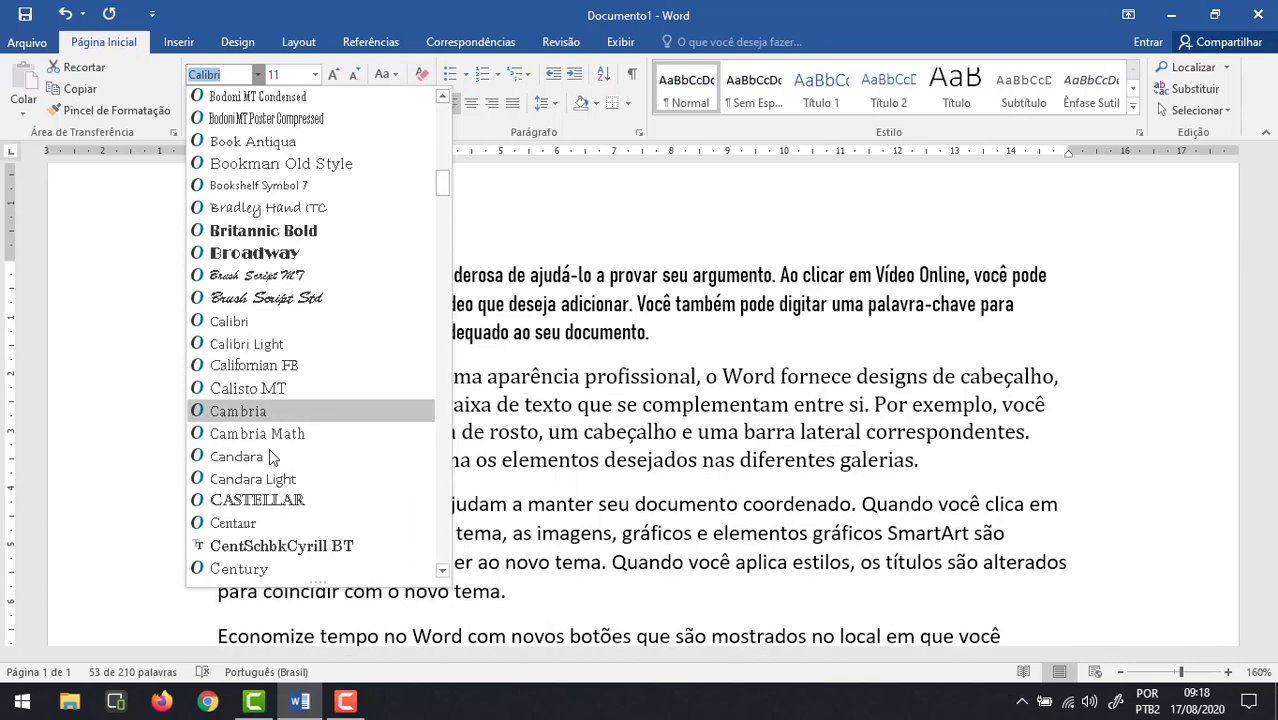
{"action": "left_click", "coordinate": [236, 412]}
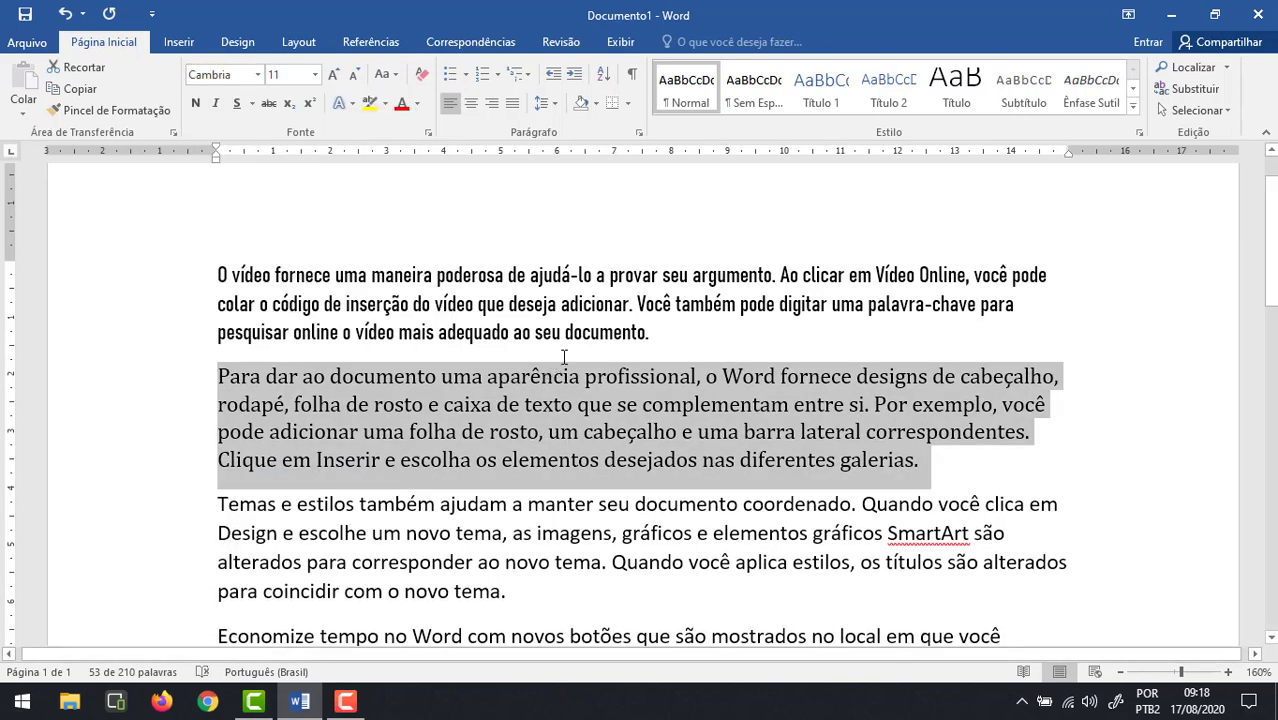
{"action": "left_click", "coordinate": [675, 332]}
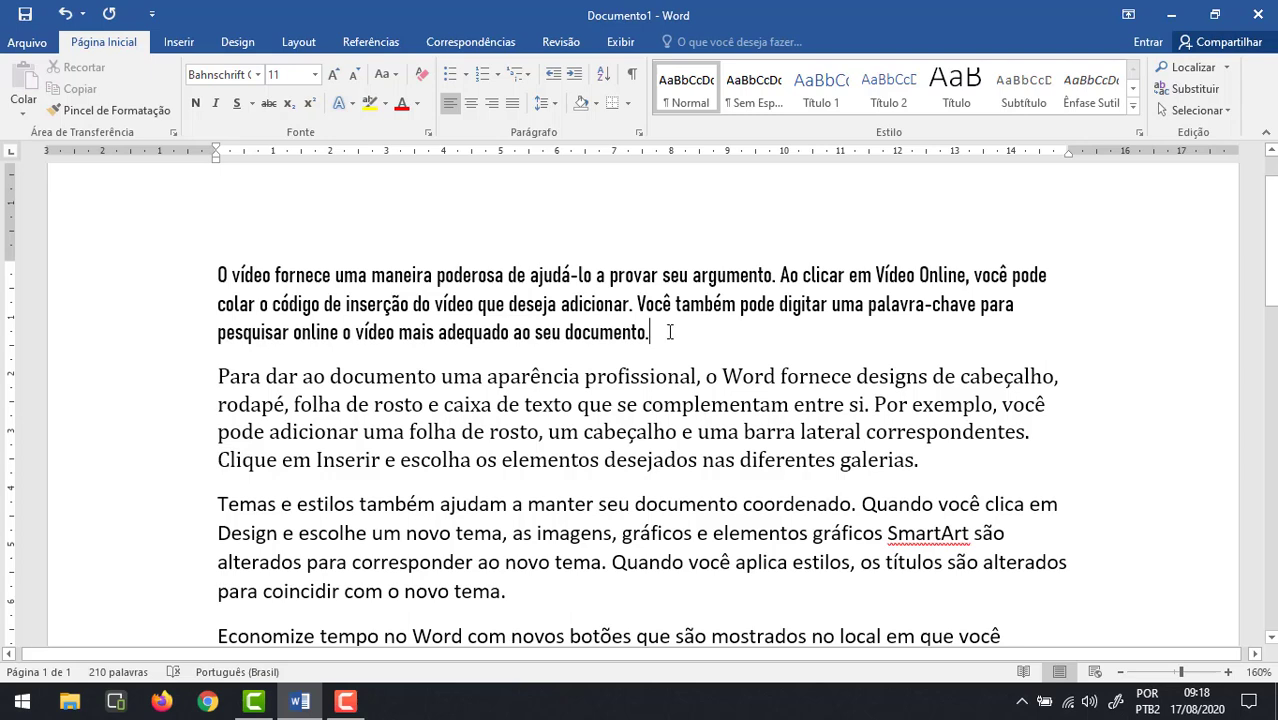
Step: Set the font size of the third paragraph, beginning "Temas e estilos", to 14
{"action": "scroll", "coordinate": [670, 332], "scroll_direction": "down", "scroll_amount": 1}
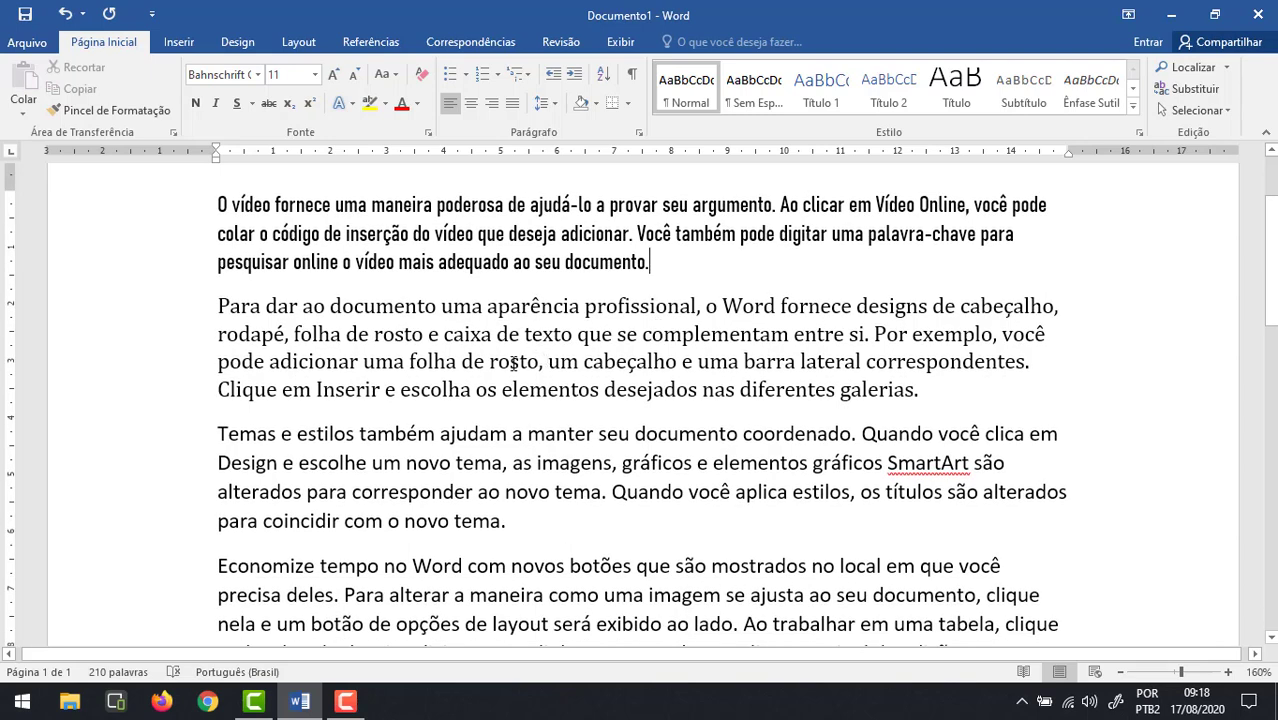
{"action": "scroll", "coordinate": [513, 364], "scroll_direction": "up", "scroll_amount": 1}
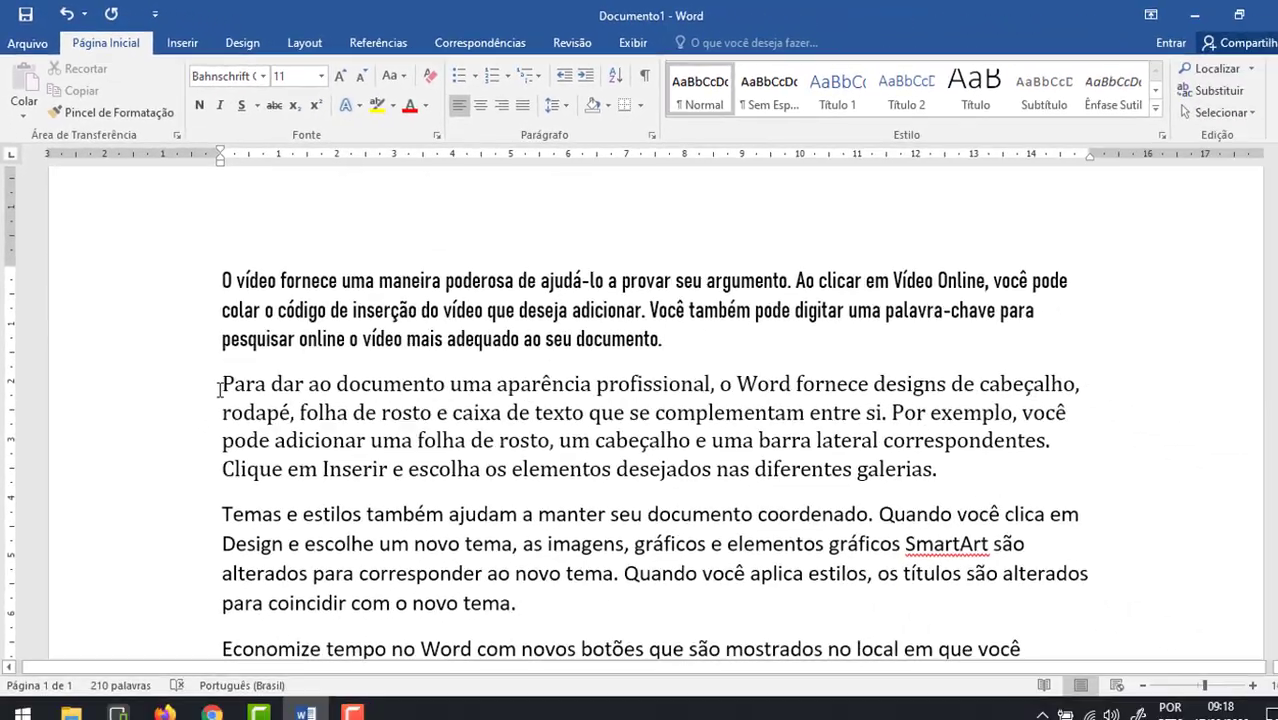
{"action": "scroll", "coordinate": [268, 461], "scroll_direction": "down", "scroll_amount": 1}
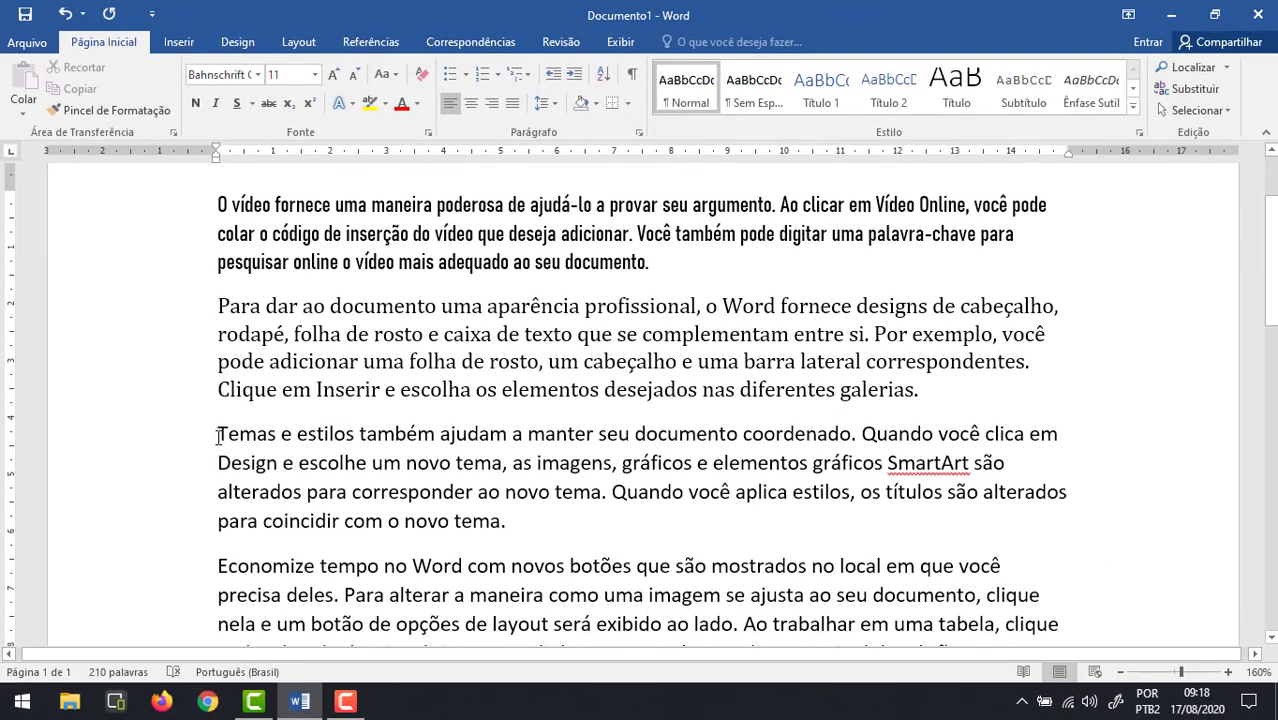
{"action": "left_click_drag", "start_coordinate": [275, 447], "coordinate": [528, 518]}
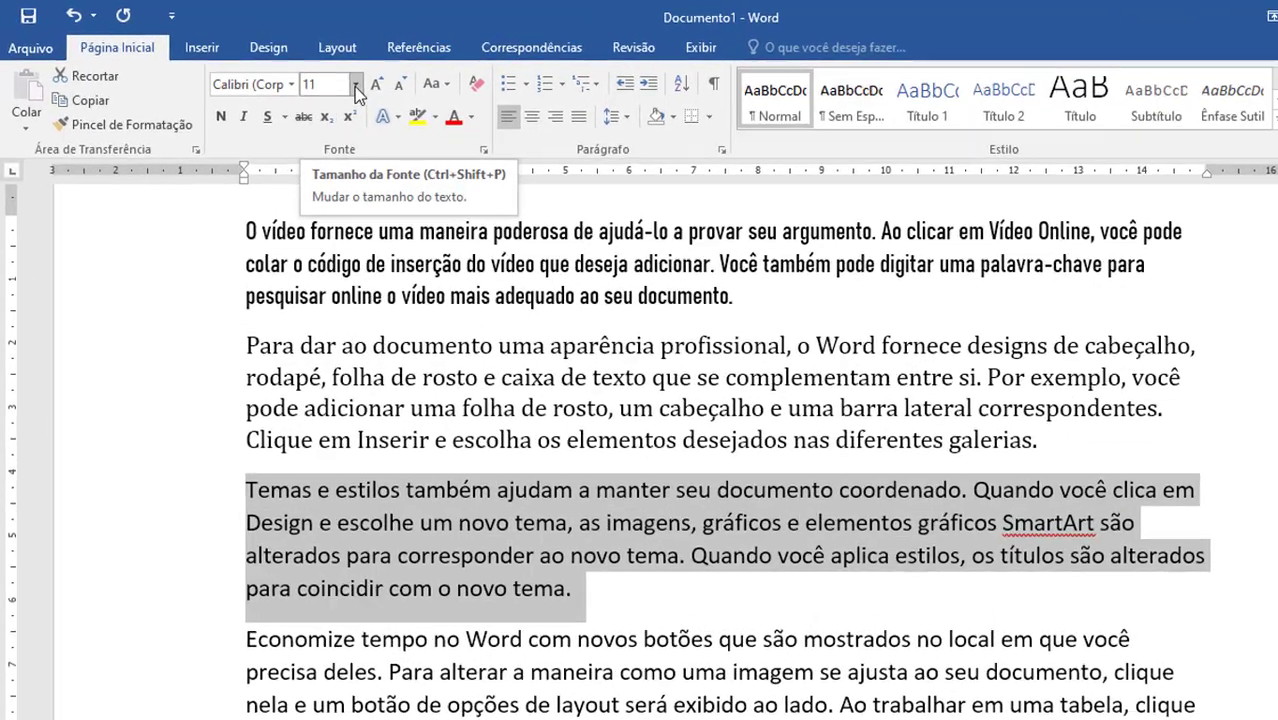
{"action": "left_click", "coordinate": [315, 74]}
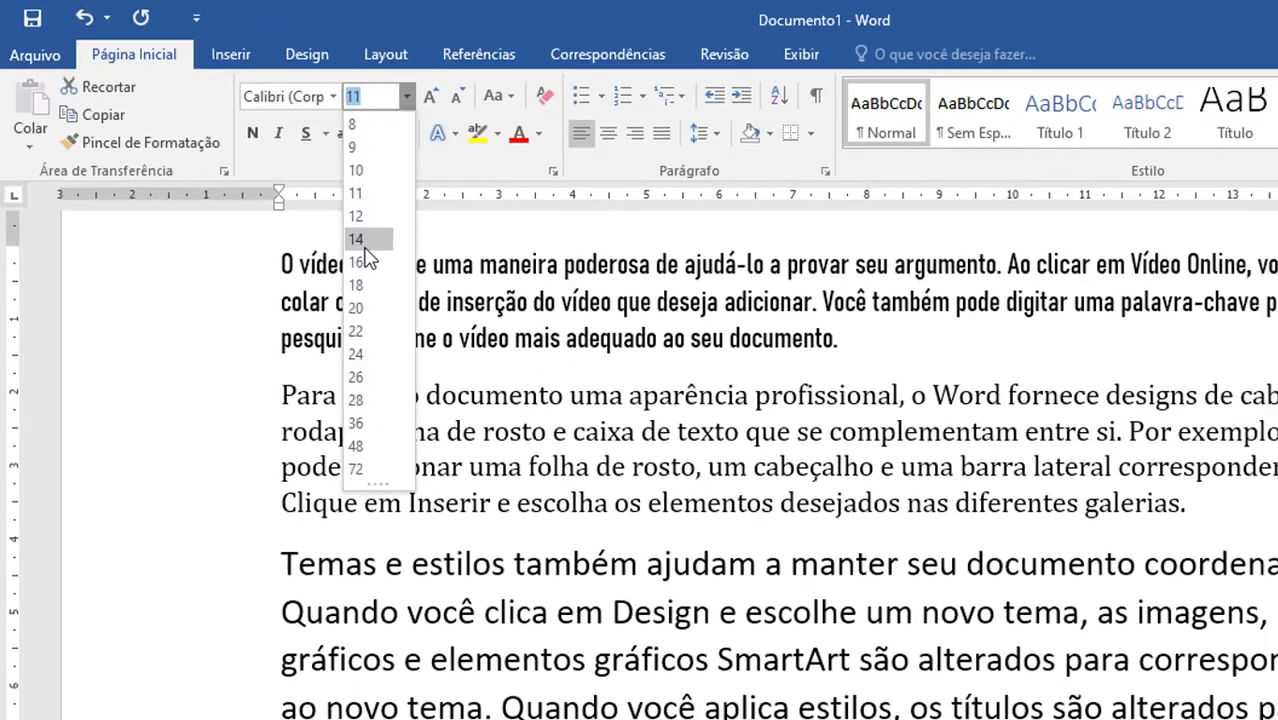
{"action": "left_click", "coordinate": [526, 353]}
{"action": "scroll", "coordinate": [576, 450], "scroll_direction": "down", "scroll_amount": 3}
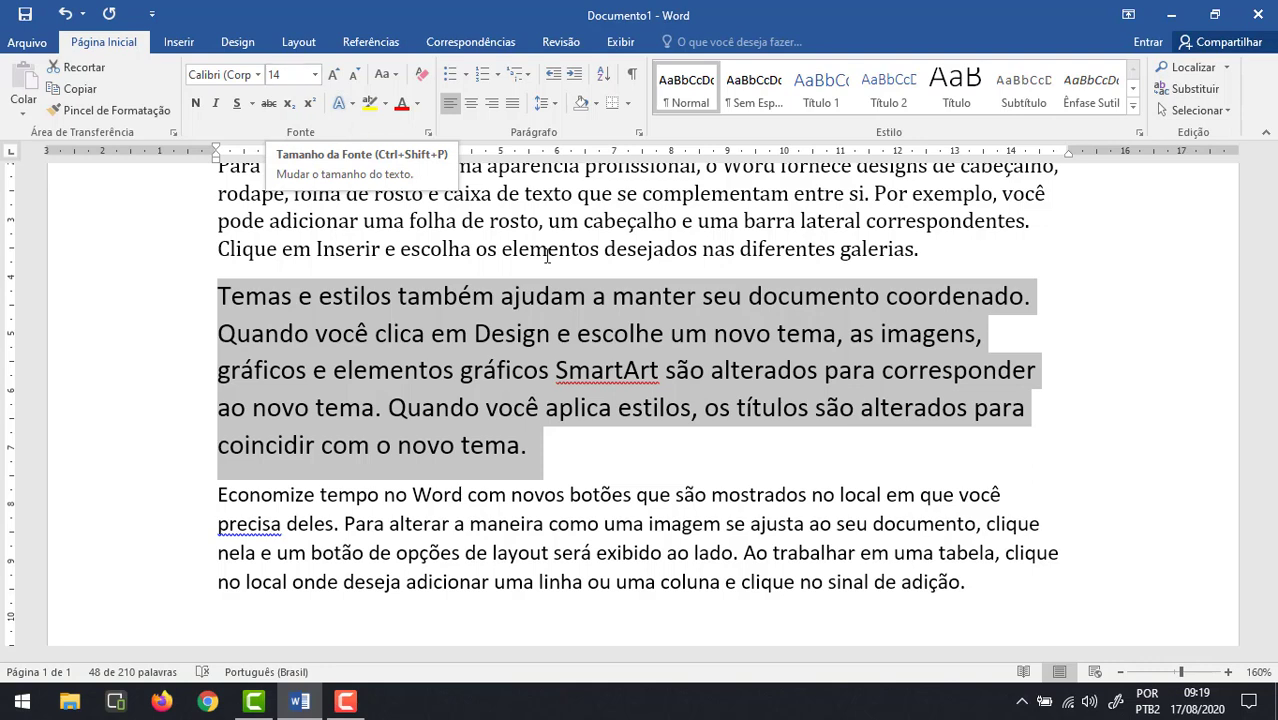
{"action": "left_click", "coordinate": [774, 467]}
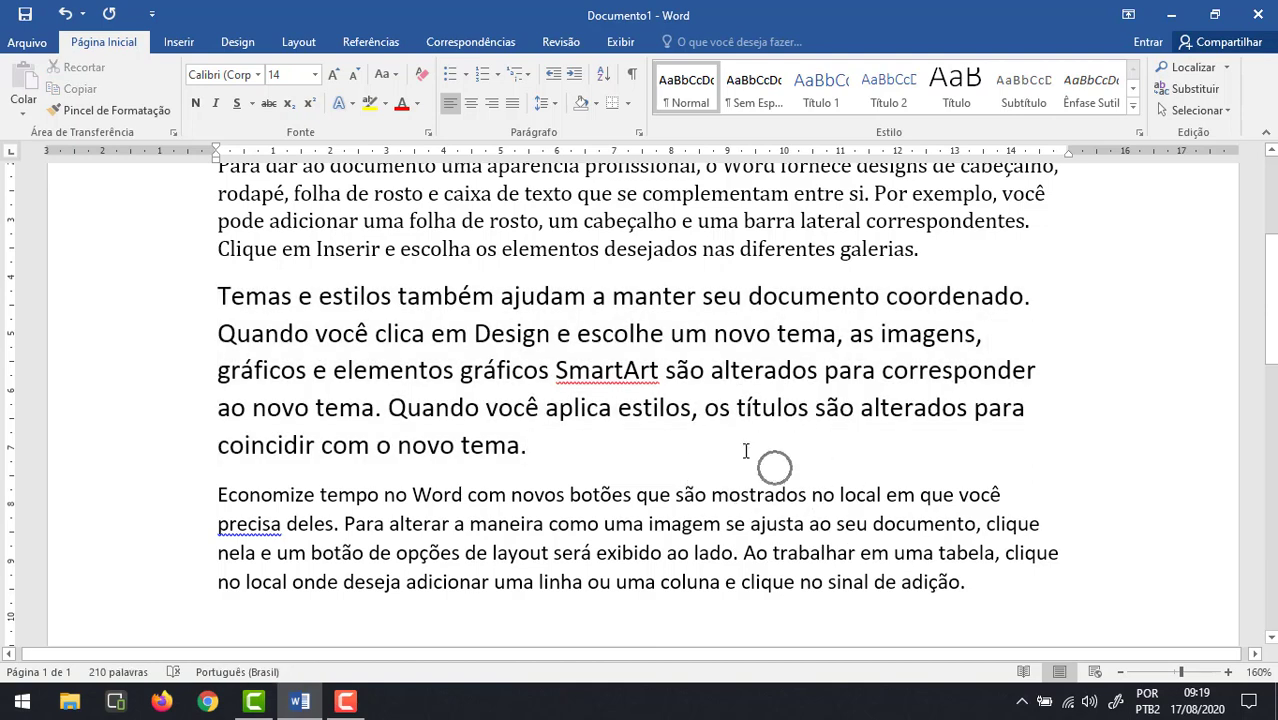
Step: Select the third paragraph and shrink its font size one point at a time down to 1
{"action": "left_click_drag", "start_coordinate": [565, 442], "coordinate": [248, 308]}
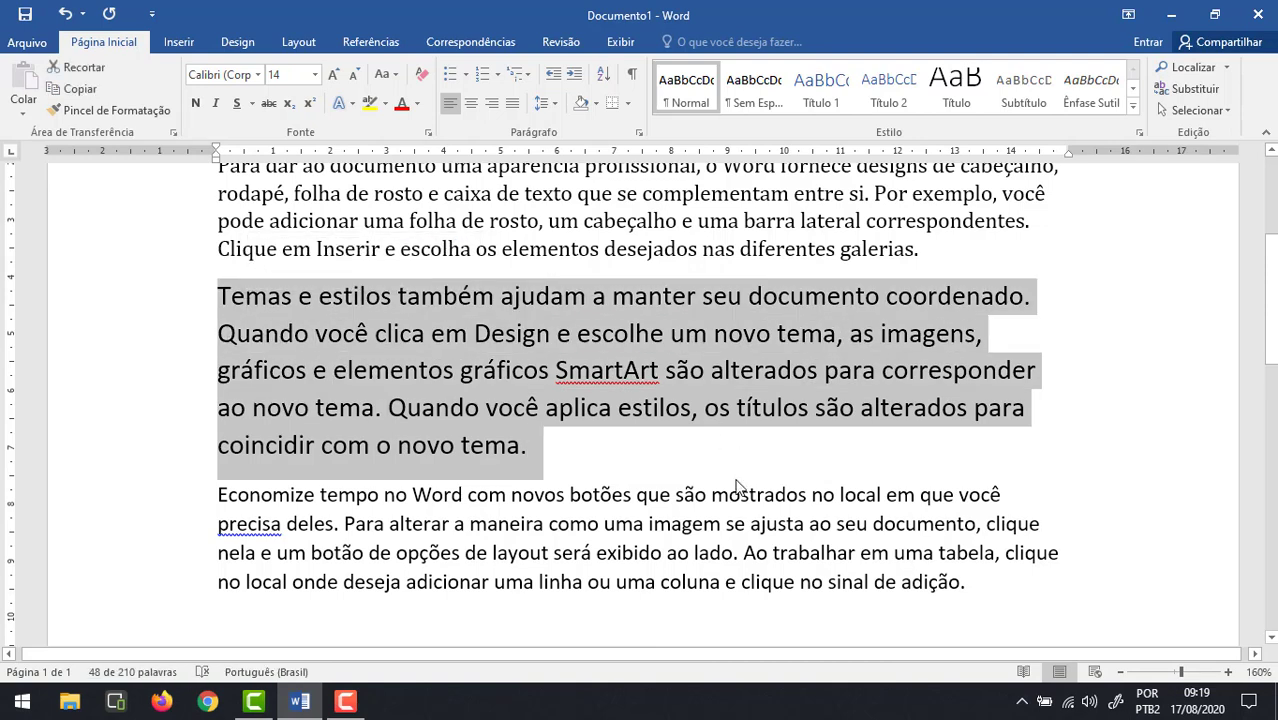
{"action": "key", "text": "ctrl+bracketleft"}
{"action": "key", "text": "ctrl+bracketleft"}
{"action": "key", "text": "ctrl+bracketleft"}
{"action": "key", "text": "ctrl+bracketleft"}
{"action": "key", "text": "ctrl+bracketleft"}
{"action": "key", "text": "ctrl+bracketleft"}
{"action": "key", "text": "ctrl+bracketleft"}
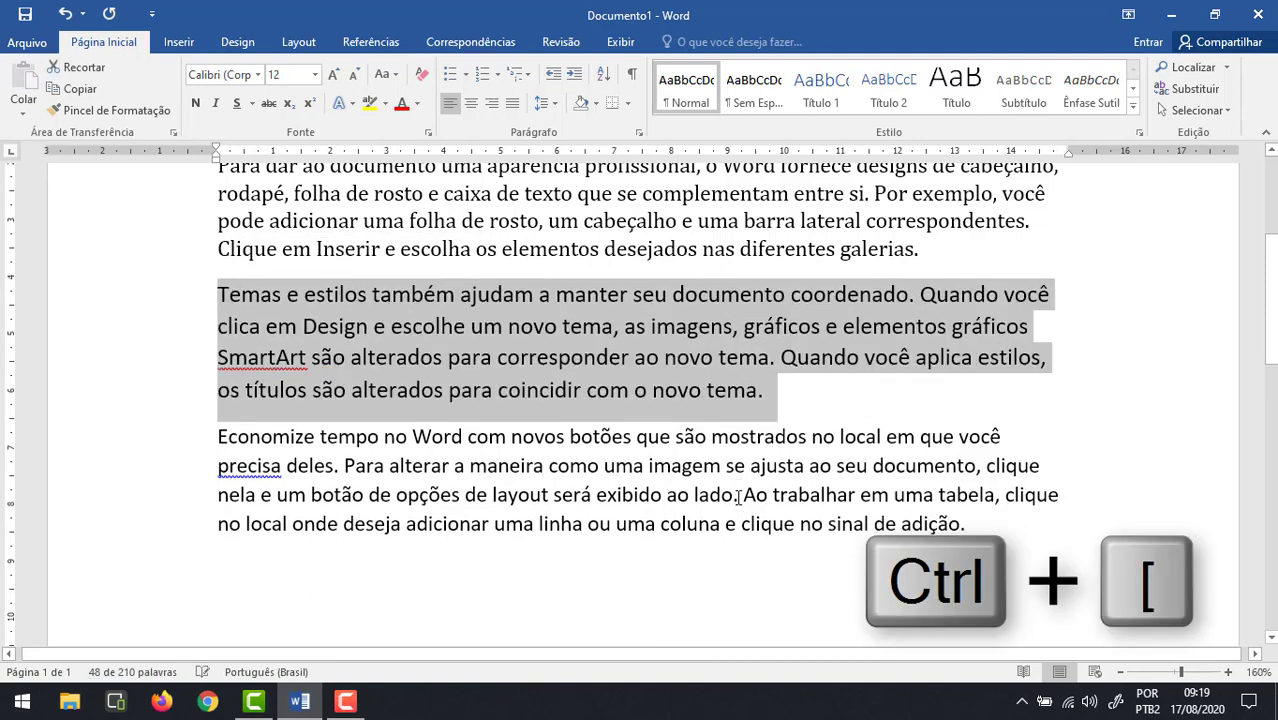
{"action": "key", "text": "ctrl+bracketleft"}
{"action": "key", "text": "ctrl+bracketleft"}
{"action": "key", "text": "ctrl+bracketleft"}
{"action": "key", "text": "ctrl+bracketleft"}
{"action": "key", "text": "ctrl+bracketleft"}
{"action": "key", "text": "ctrl+bracketleft"}
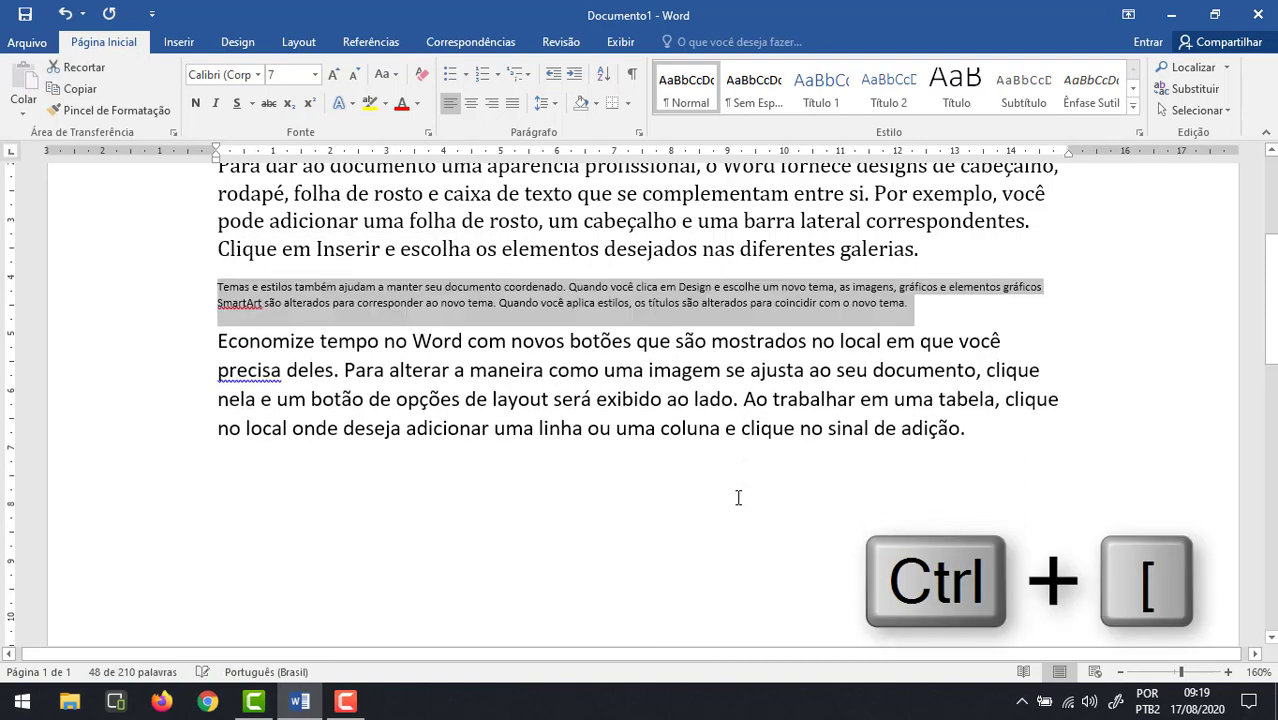
{"action": "key", "text": "ctrl+bracketleft"}
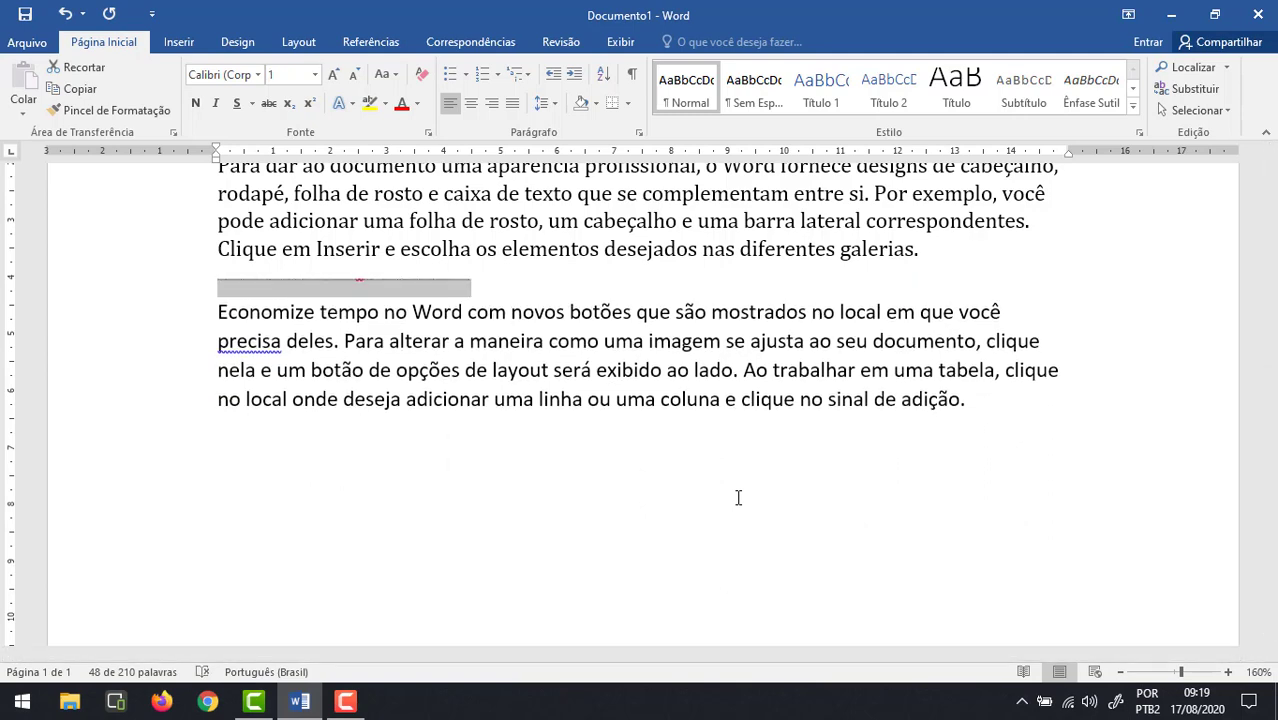
Step: Enlarge the third paragraph's font size one point at a time up to 16
{"action": "key", "text": "ctrl+bracketright"}
{"action": "key", "text": "ctrl+bracketright"}
{"action": "key", "text": "ctrl+bracketright"}
{"action": "key", "text": "ctrl+bracketright"}
{"action": "key", "text": "ctrl+bracketright"}
{"action": "key", "text": "ctrl+bracketright"}
{"action": "key", "text": "ctrl+bracketright"}
{"action": "key", "text": "ctrl+bracketright"}
{"action": "key", "text": "ctrl+bracketright"}
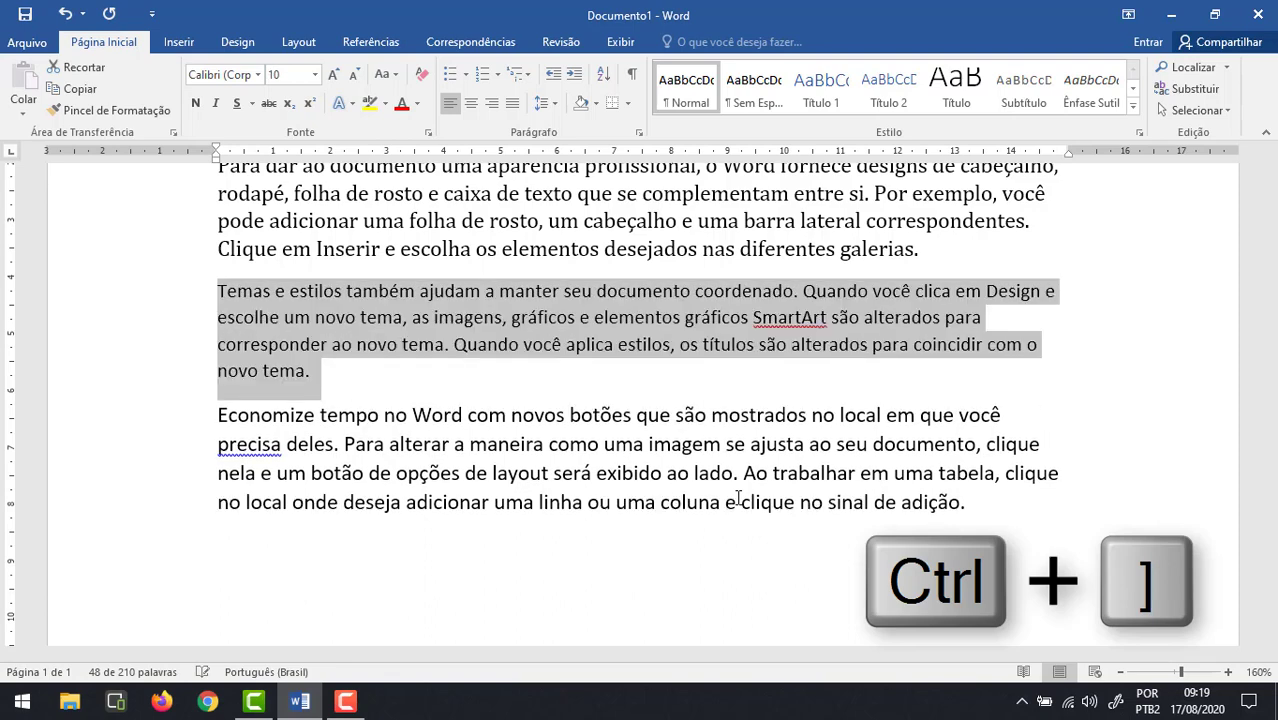
{"action": "key", "text": "ctrl+bracketright"}
{"action": "key", "text": "ctrl+bracketright"}
{"action": "key", "text": "ctrl+bracketright"}
{"action": "key", "text": "ctrl+bracketright"}
{"action": "key", "text": "ctrl+bracketright"}
{"action": "key", "text": "ctrl+bracketright"}
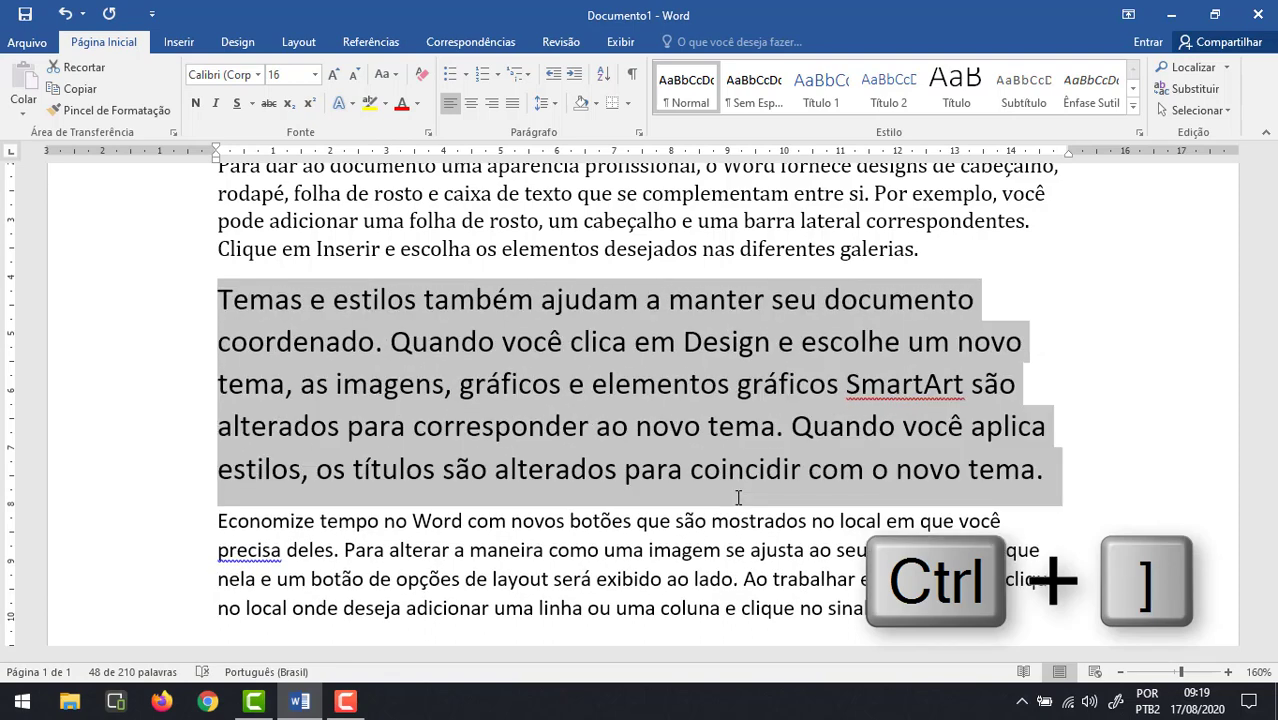
Step: Reduce the third paragraph's font size one point at a time to 10
{"action": "key", "text": "ctrl+bracketleft"}
{"action": "key", "text": "ctrl+bracketleft"}
{"action": "key", "text": "ctrl+bracketleft"}
{"action": "key", "text": "ctrl+bracketleft"}
{"action": "key", "text": "ctrl+bracketleft"}
{"action": "key", "text": "ctrl+bracketleft"}
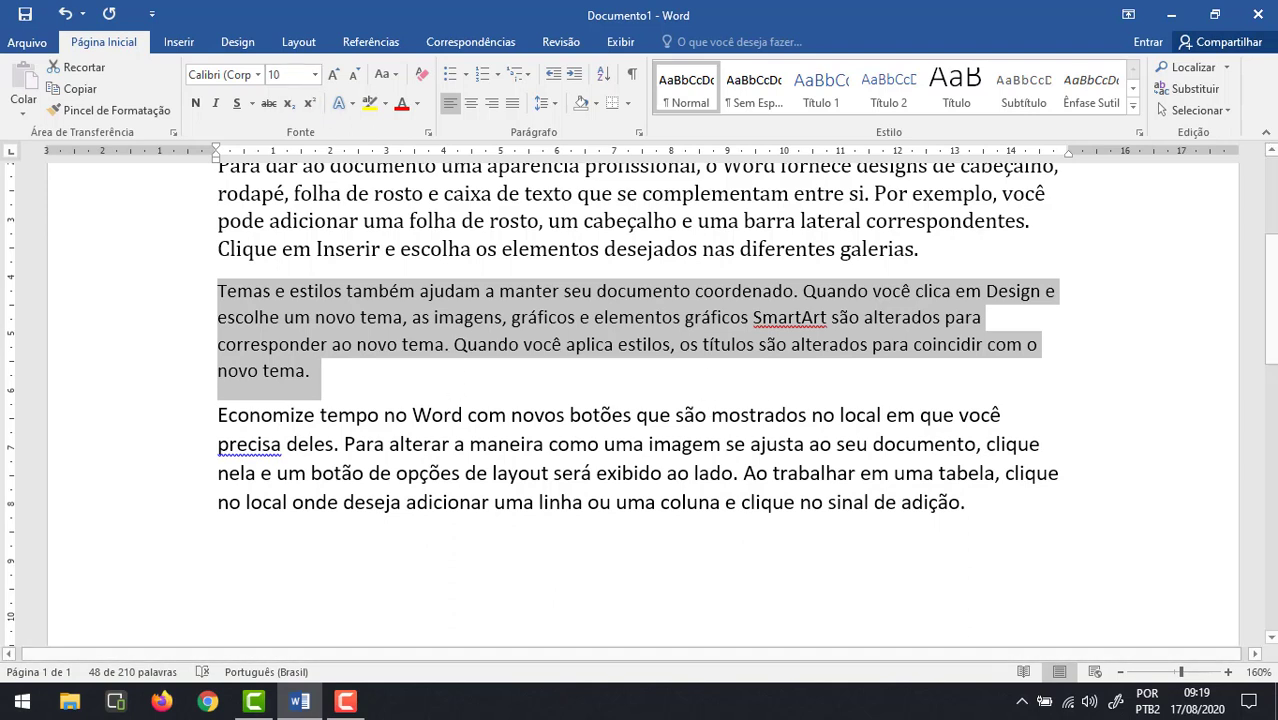
Step: Set the selected third paragraph to the custom font size 15
{"action": "left_click", "coordinate": [314, 74]}
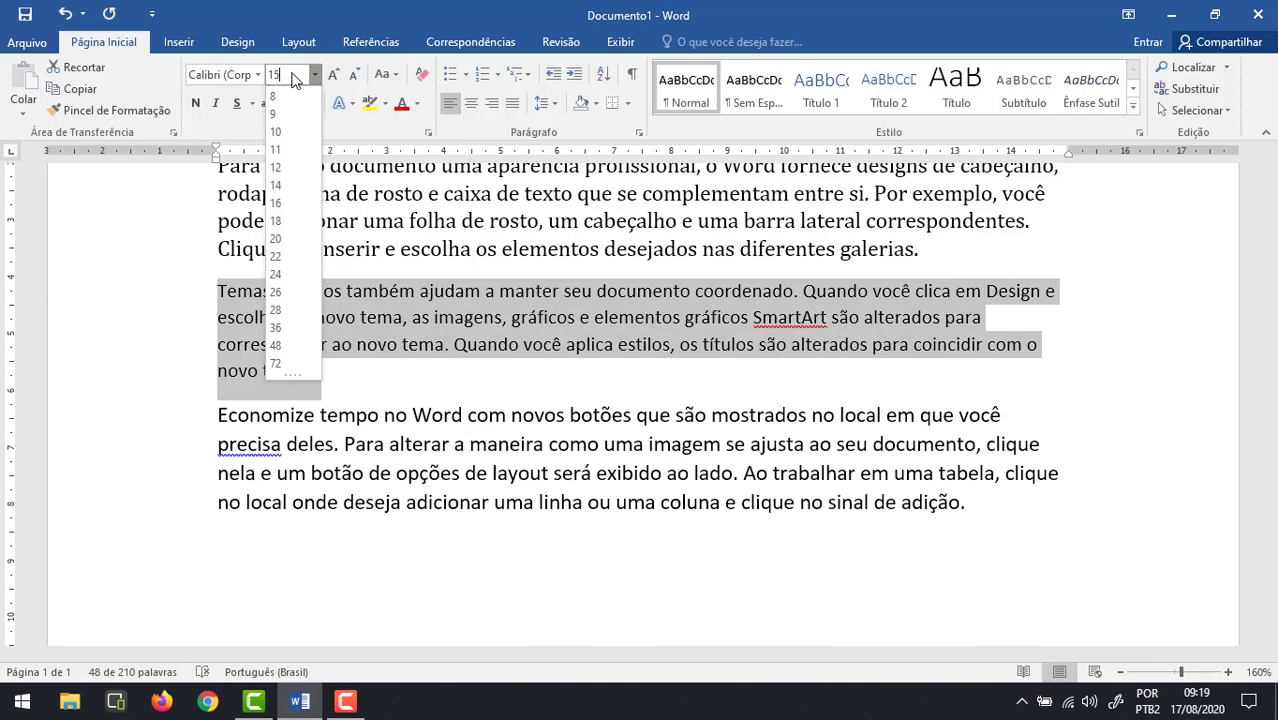
{"action": "type", "text": "15"}
{"action": "key", "text": "Return"}
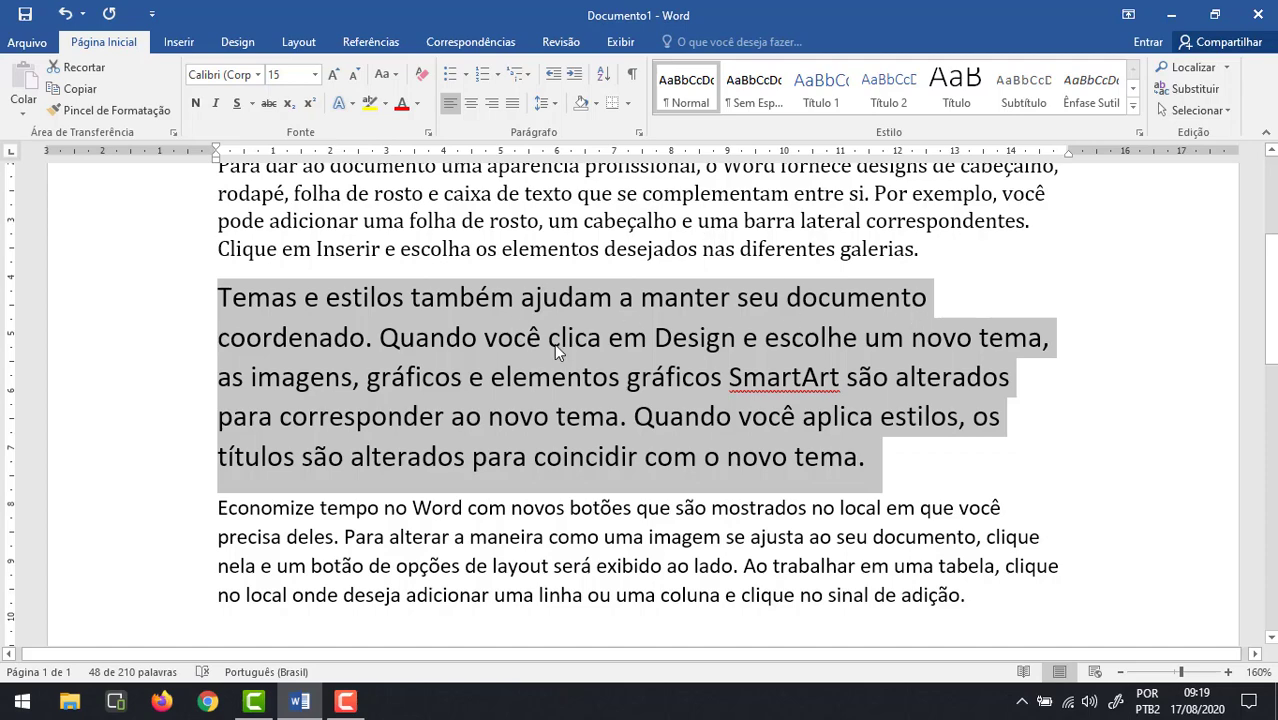
Step: Select all the text in the document and set its font size to 12
{"action": "scroll", "coordinate": [541, 360], "scroll_direction": "down", "scroll_amount": 3}
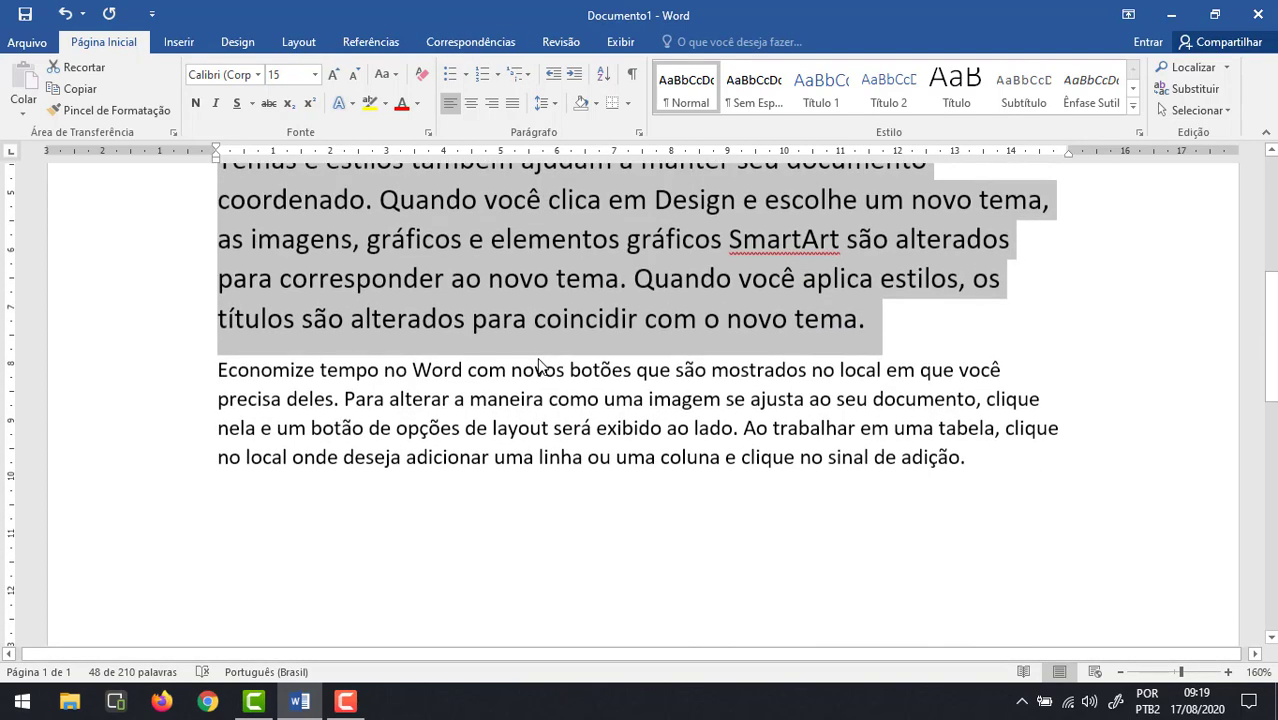
{"action": "scroll", "coordinate": [541, 360], "scroll_direction": "up", "scroll_amount": 4}
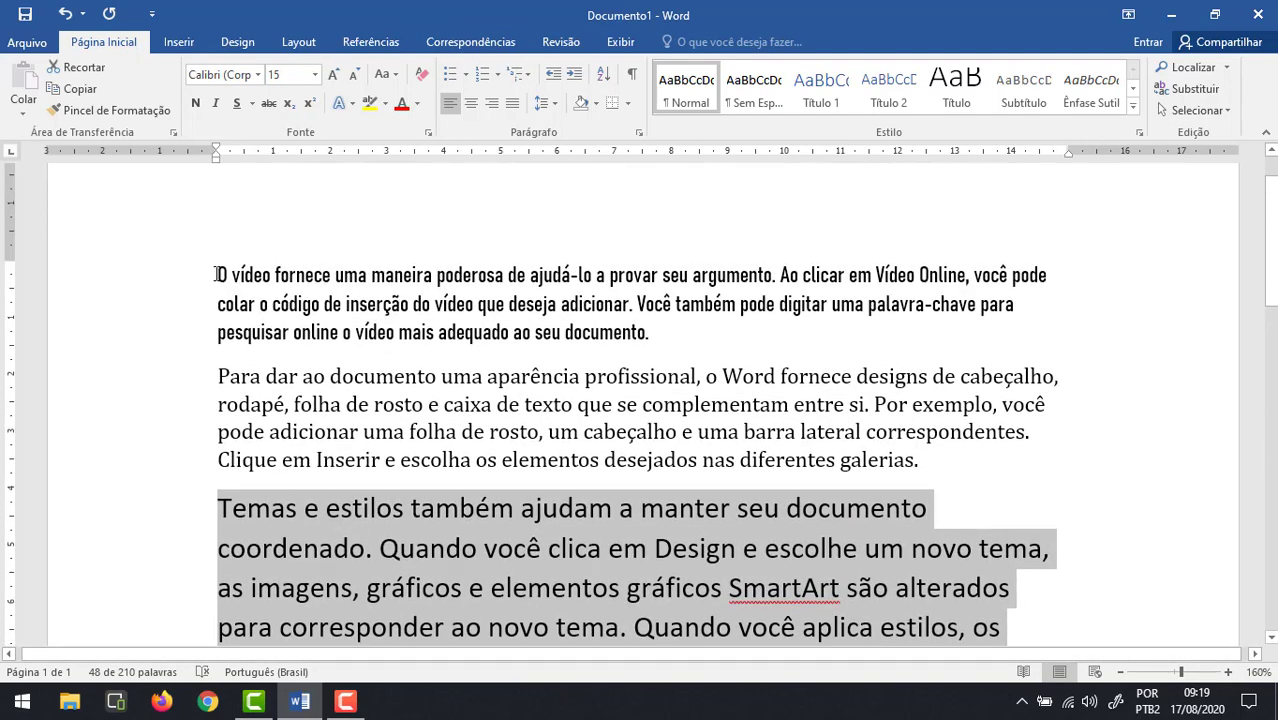
{"action": "left_click_drag", "start_coordinate": [216, 272], "coordinate": [1133, 466]}
{"action": "key", "text": "ctrl+a"}
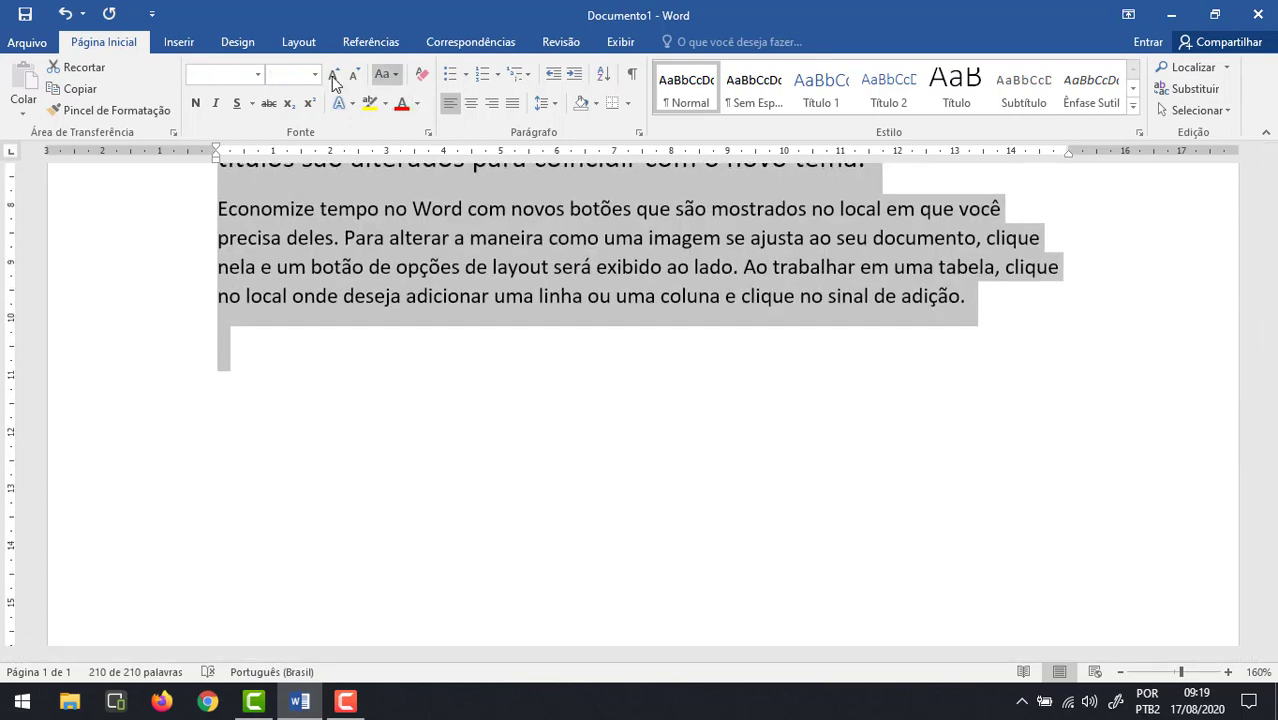
{"action": "left_click", "coordinate": [315, 74]}
{"action": "left_click", "coordinate": [279, 167]}
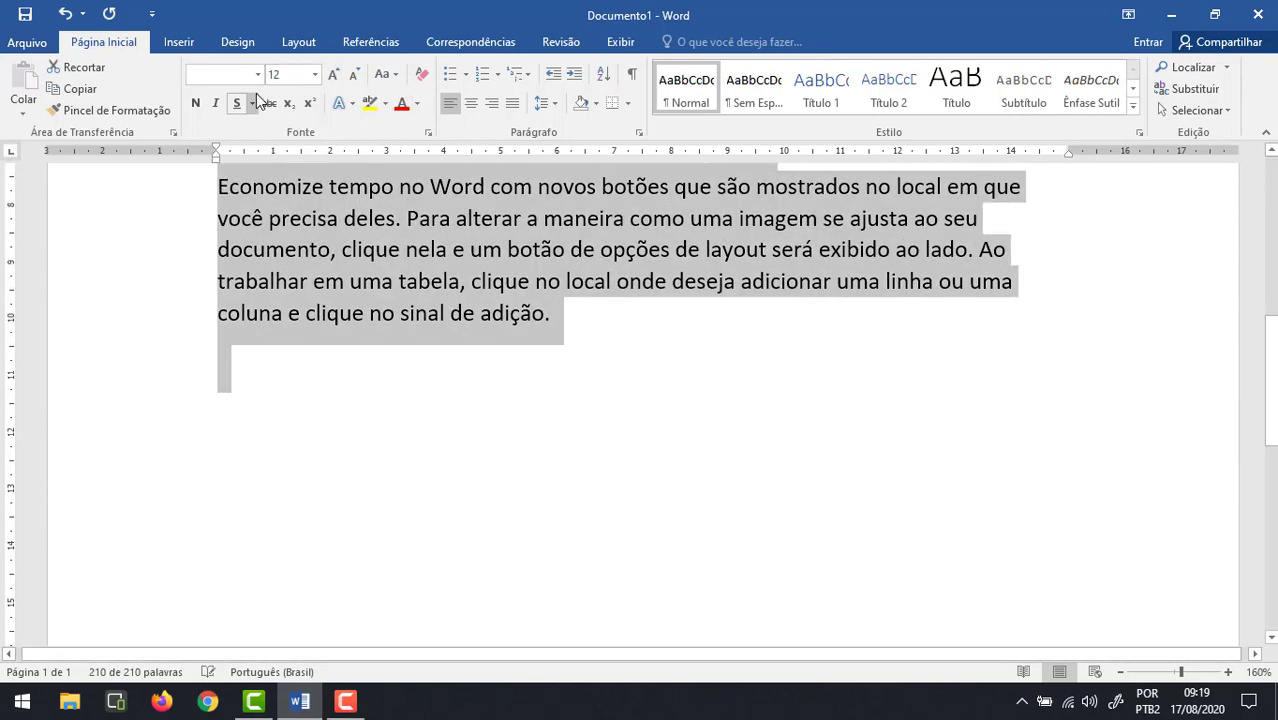
Step: Apply the Adobe Caslon font to the whole selected document and deselect the text
{"action": "left_click", "coordinate": [258, 74]}
{"action": "left_click", "coordinate": [257, 275]}
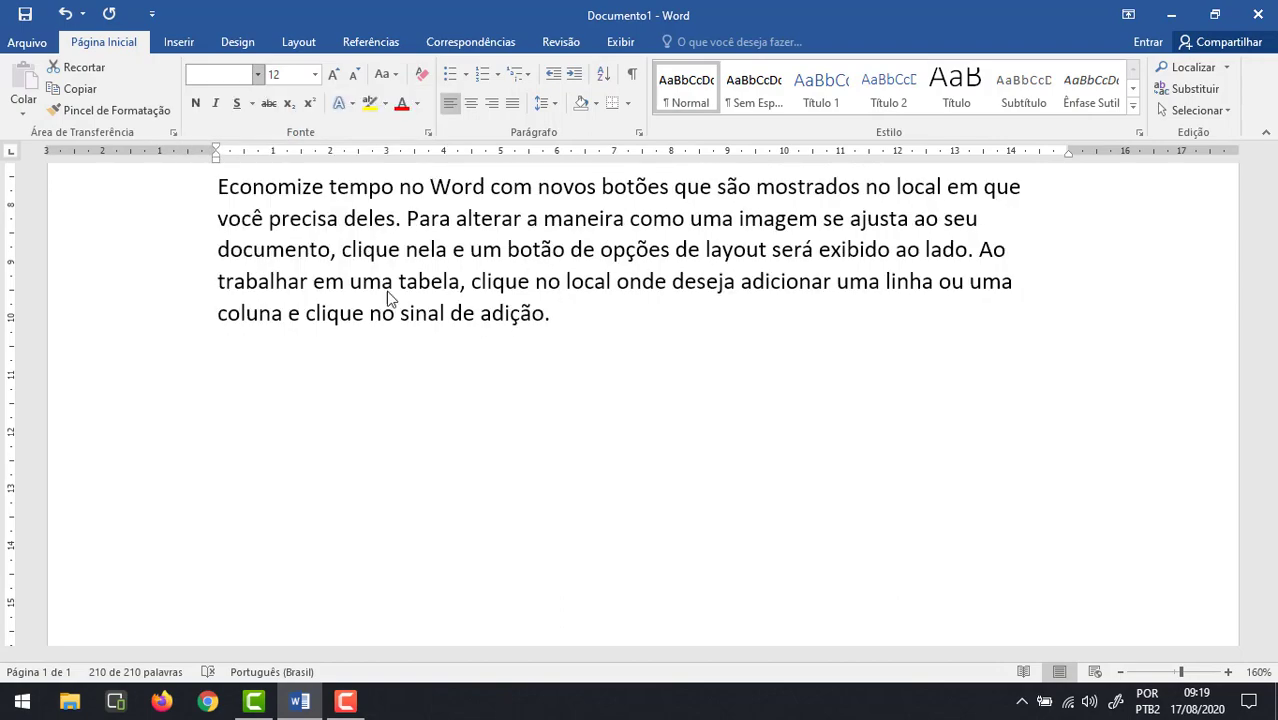
{"action": "scroll", "coordinate": [718, 336], "scroll_direction": "up", "scroll_amount": 5}
{"action": "left_click", "coordinate": [593, 352]}
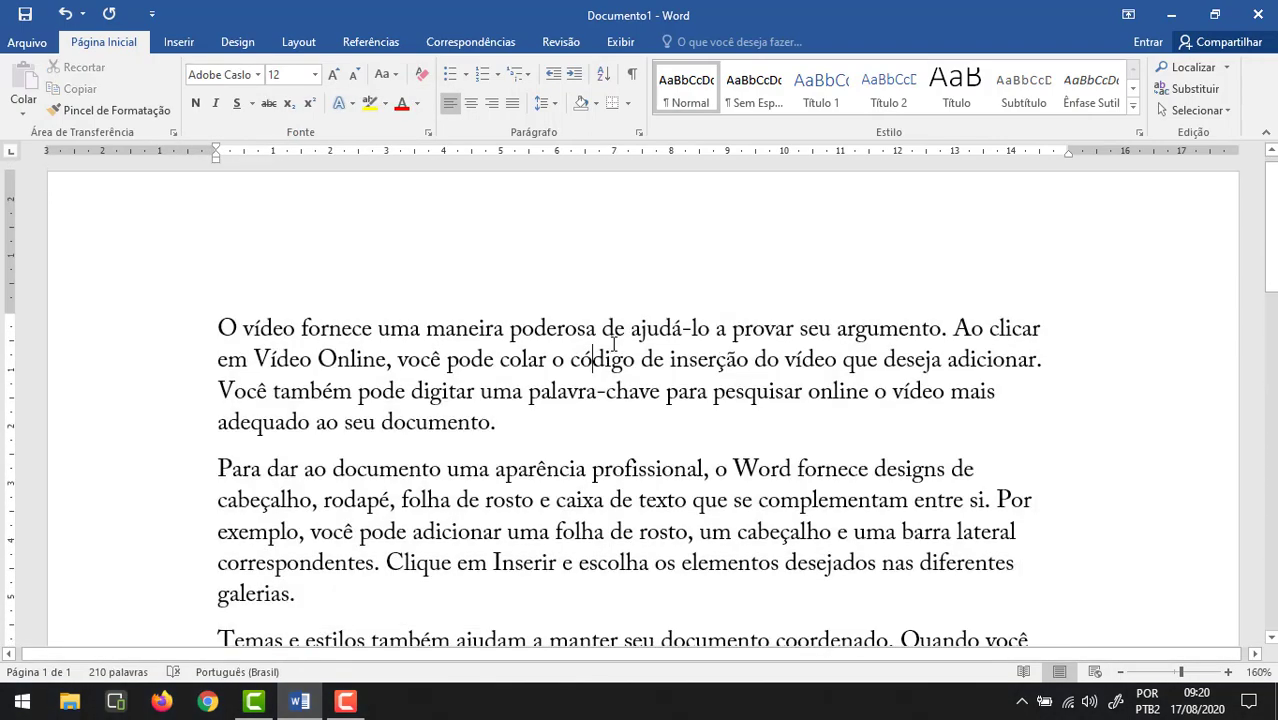
Step: Select the first paragraph and enlarge its font size one increment at a time up to 18
{"action": "scroll", "coordinate": [600, 335], "scroll_direction": "down", "scroll_amount": 2}
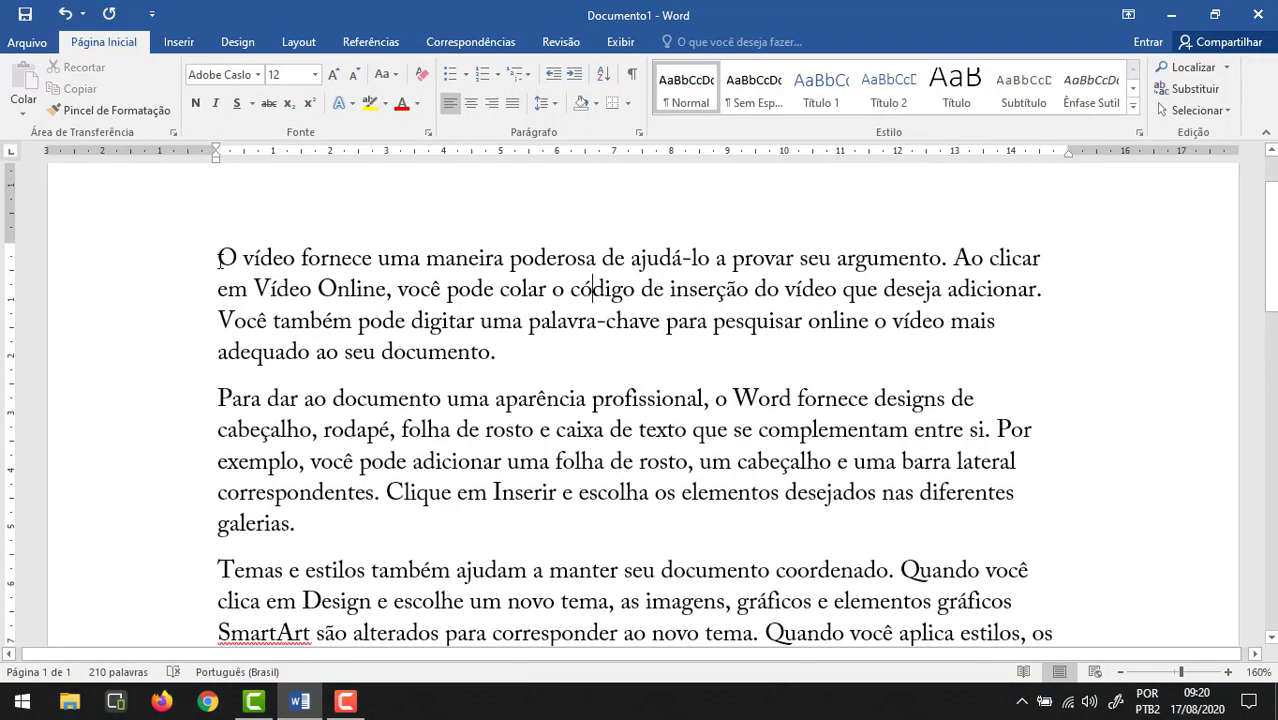
{"action": "triple_click", "coordinate": [572, 340]}
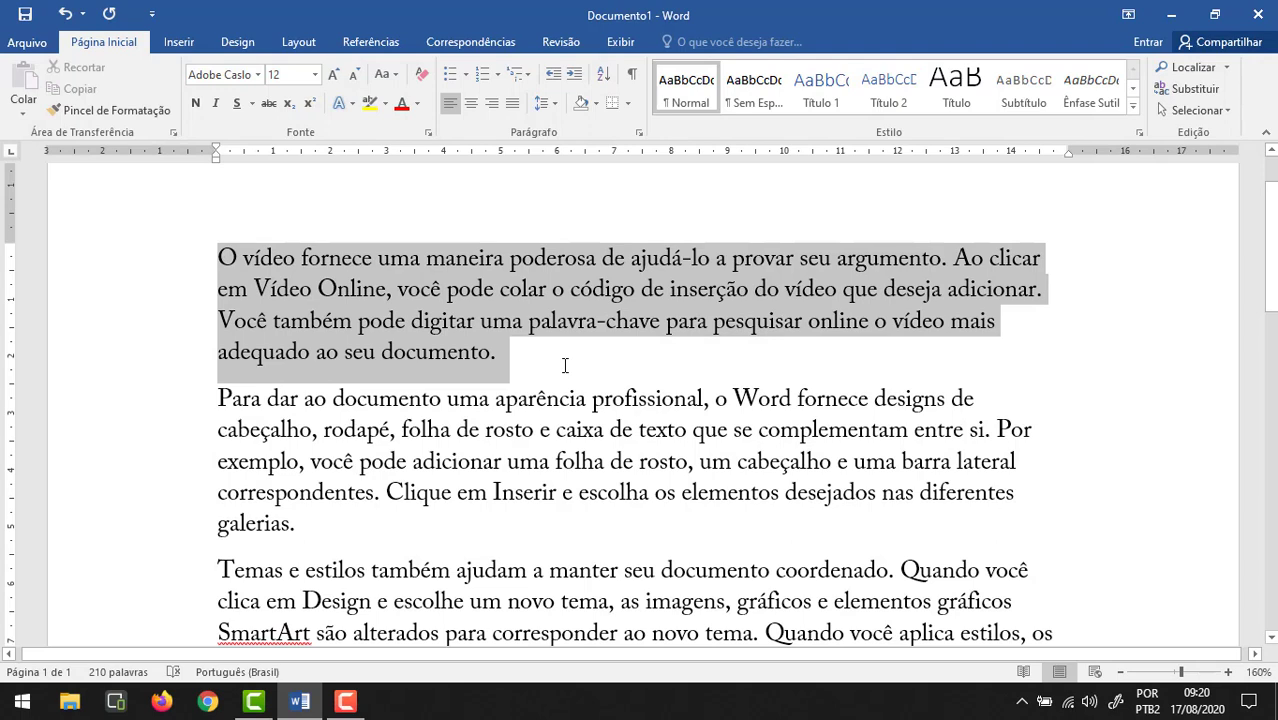
{"action": "left_click", "coordinate": [333, 76]}
{"action": "left_click", "coordinate": [333, 76]}
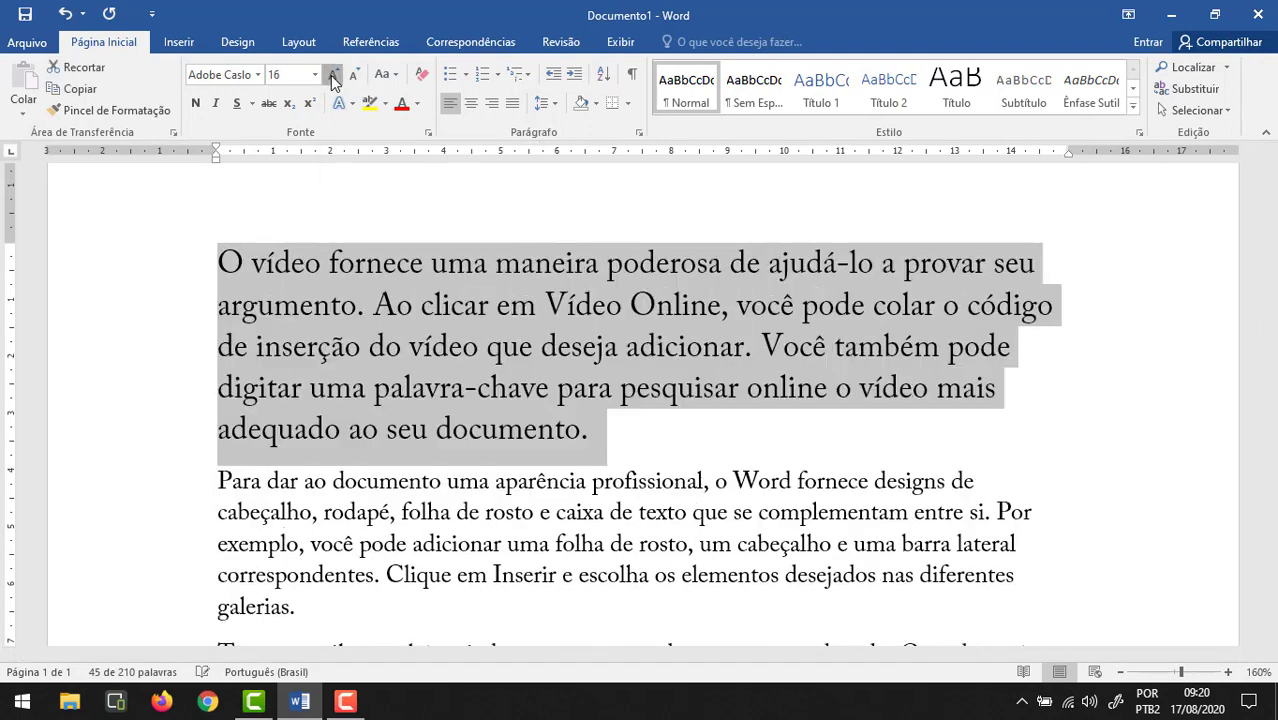
{"action": "left_click", "coordinate": [333, 76]}
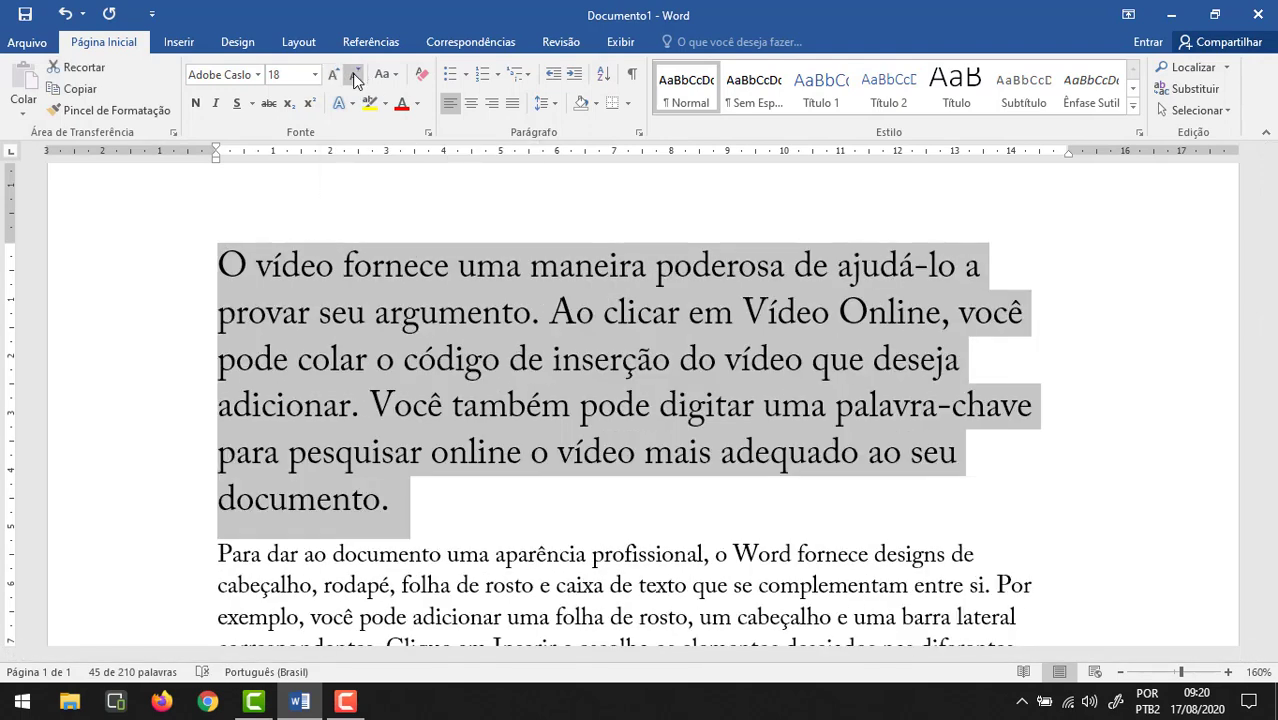
Step: Shrink the first paragraph's font size one increment at a time back to 12 and deselect it
{"action": "left_click", "coordinate": [352, 73]}
{"action": "left_click", "coordinate": [352, 73]}
{"action": "left_click", "coordinate": [352, 73]}
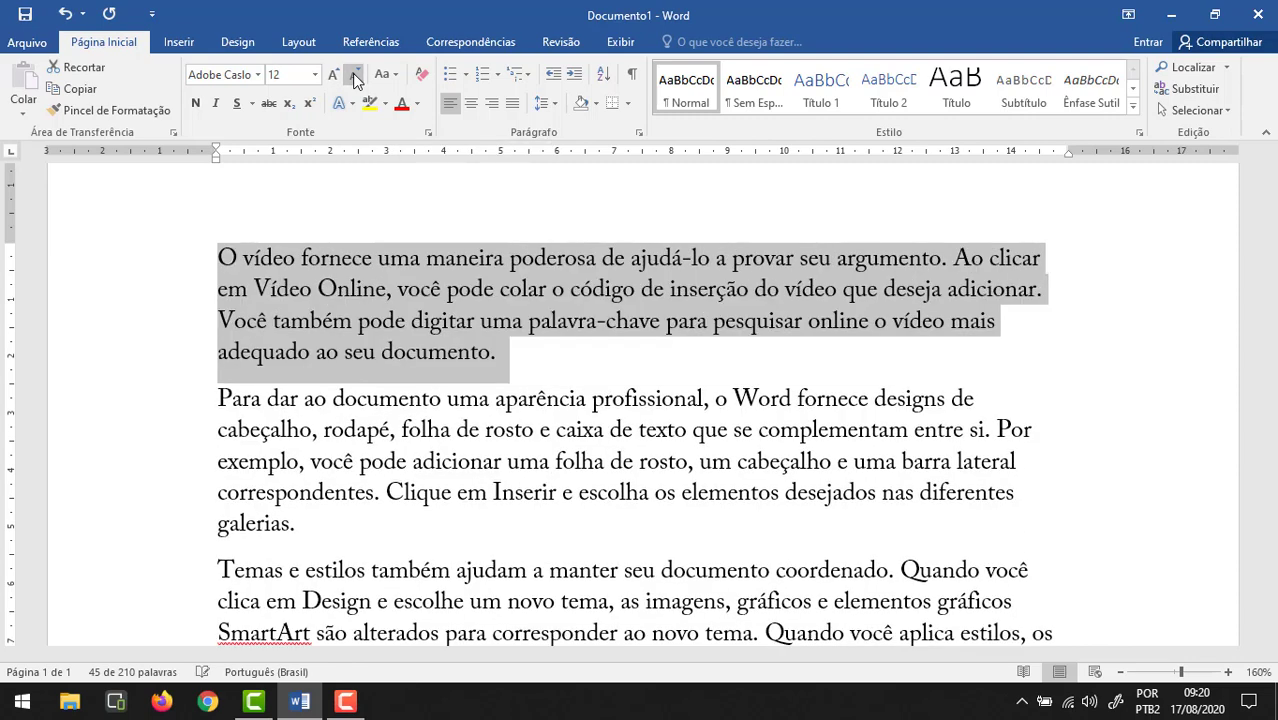
{"action": "left_click", "coordinate": [580, 390]}
{"action": "scroll", "coordinate": [500, 300], "scroll_direction": "down", "scroll_amount": 2}
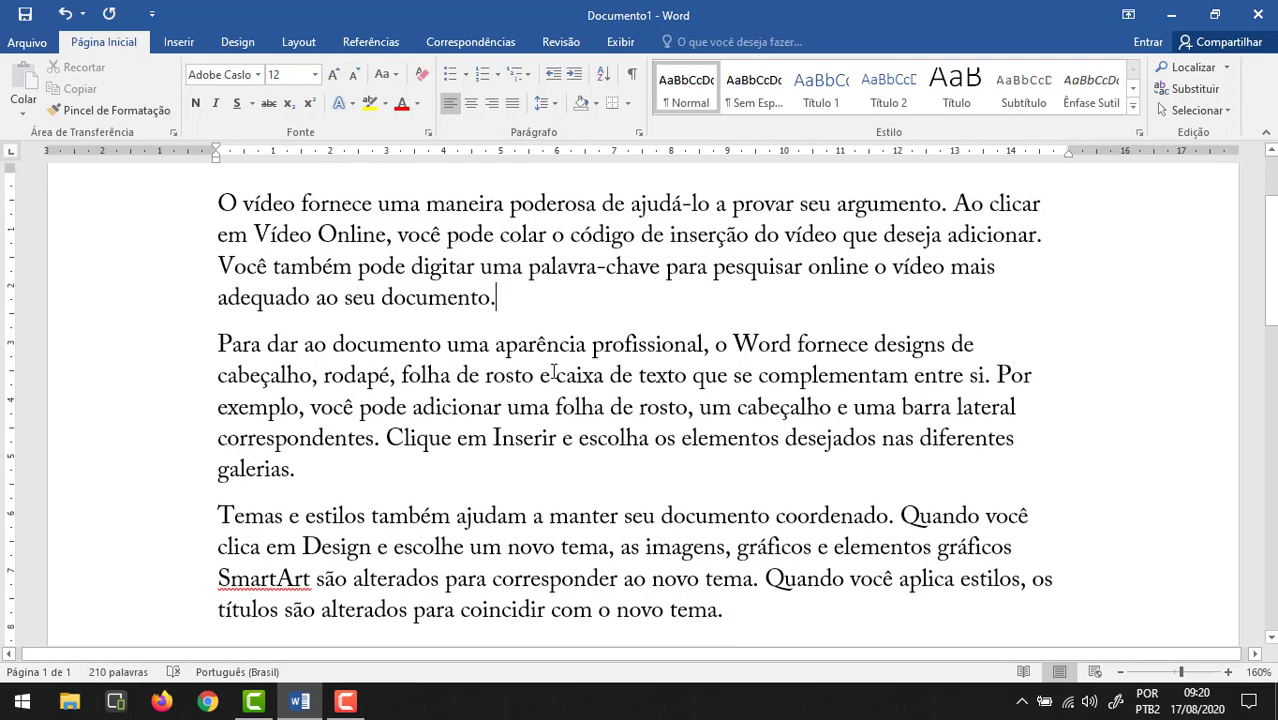
{"action": "scroll", "coordinate": [480, 355], "scroll_direction": "up", "scroll_amount": 3}
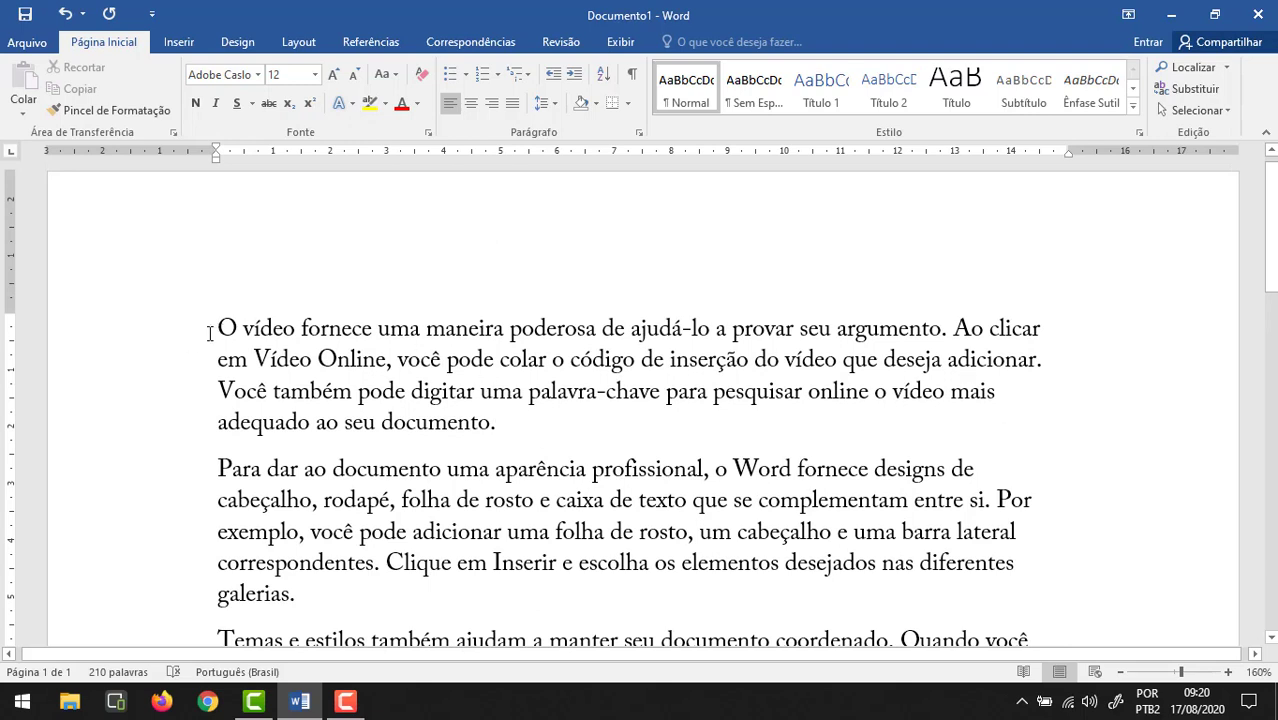
{"action": "left_click_drag", "start_coordinate": [220, 328], "coordinate": [236, 330]}
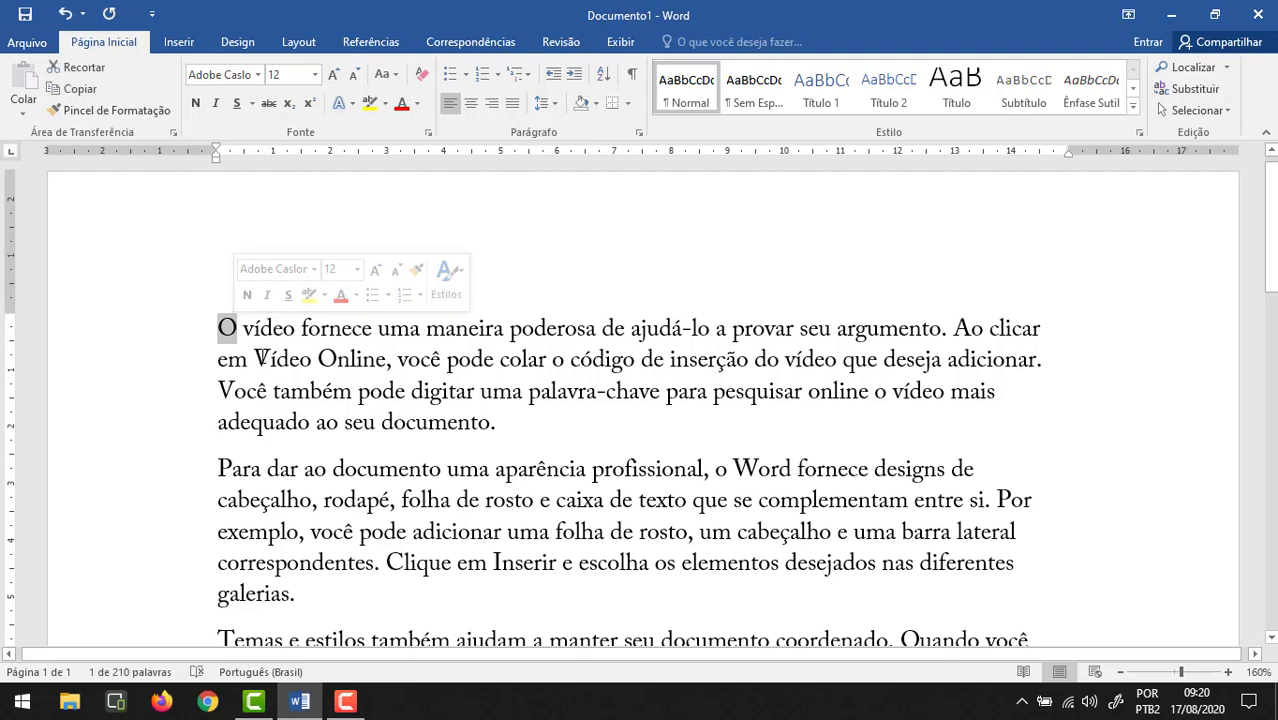
{"action": "left_click", "coordinate": [612, 361]}
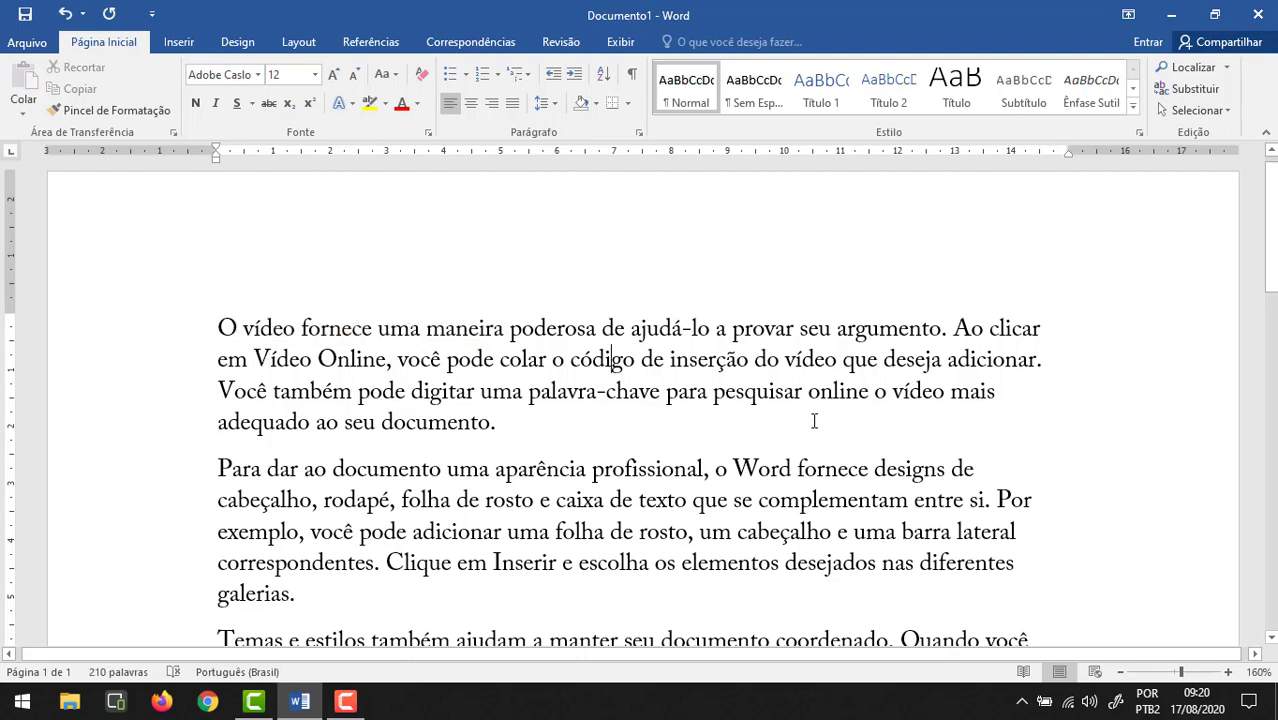
{"action": "scroll", "coordinate": [478, 372], "scroll_direction": "down", "scroll_amount": 3}
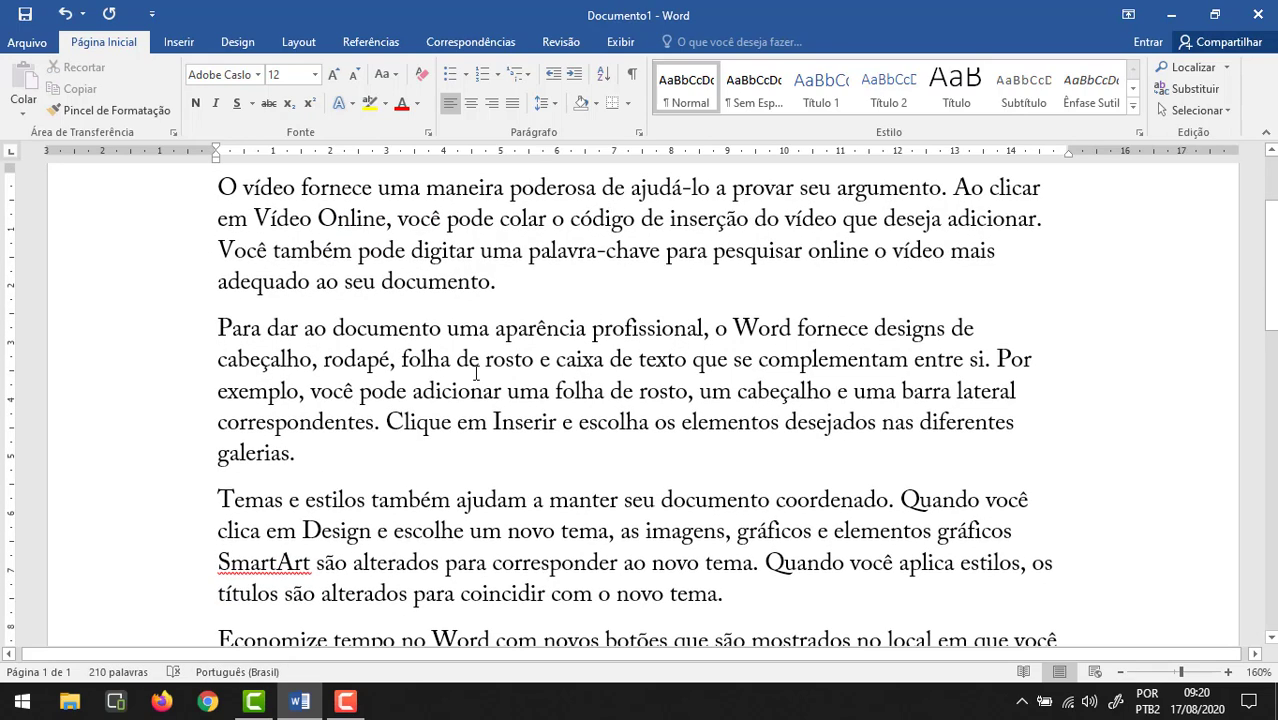
{"action": "scroll", "coordinate": [495, 362], "scroll_direction": "up", "scroll_amount": 1}
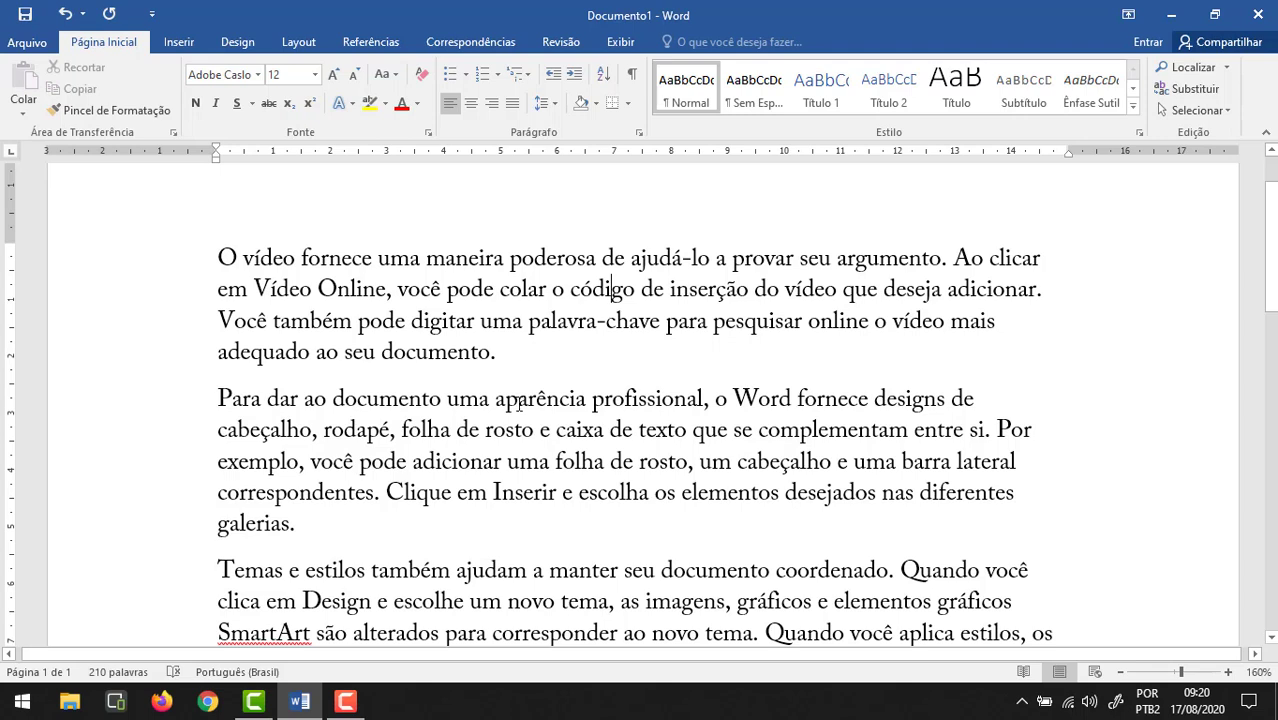
Step: Select the entire second paragraph and change its letter case to all lowercase
{"action": "scroll", "coordinate": [459, 370], "scroll_direction": "down", "scroll_amount": 1}
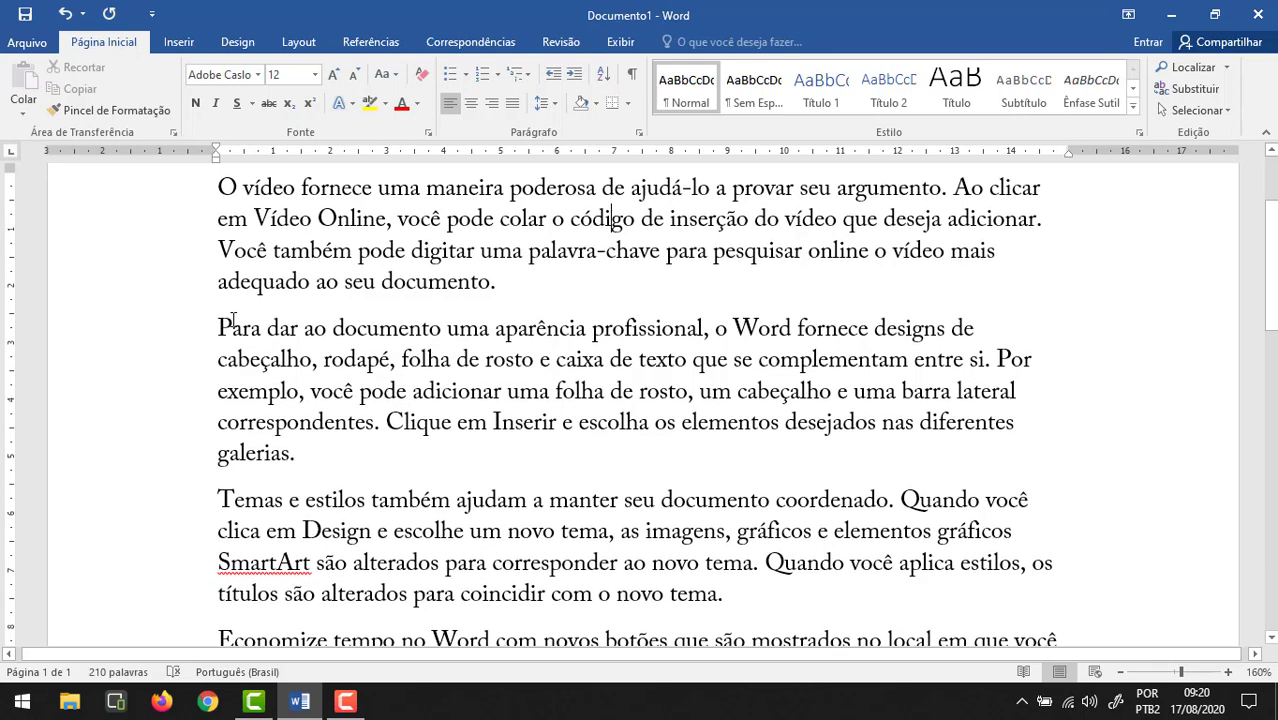
{"action": "left_click_drag", "start_coordinate": [217, 328], "coordinate": [310, 456]}
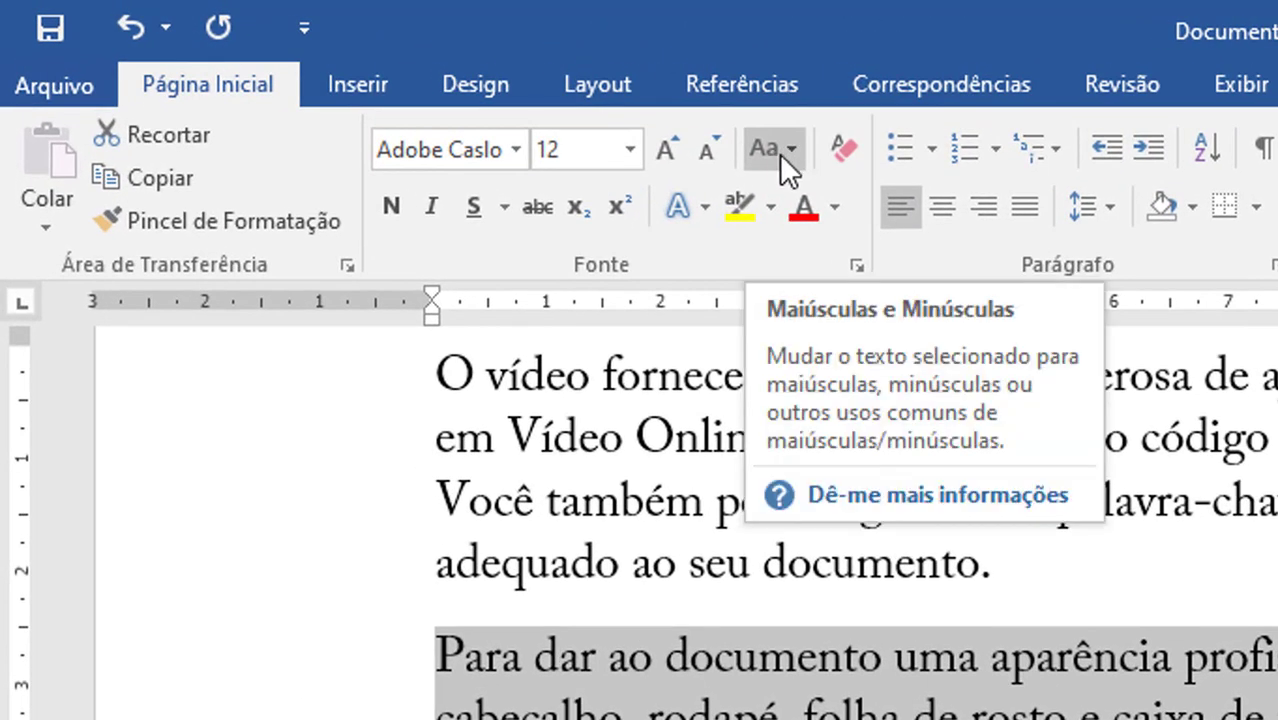
{"action": "left_click", "coordinate": [781, 153]}
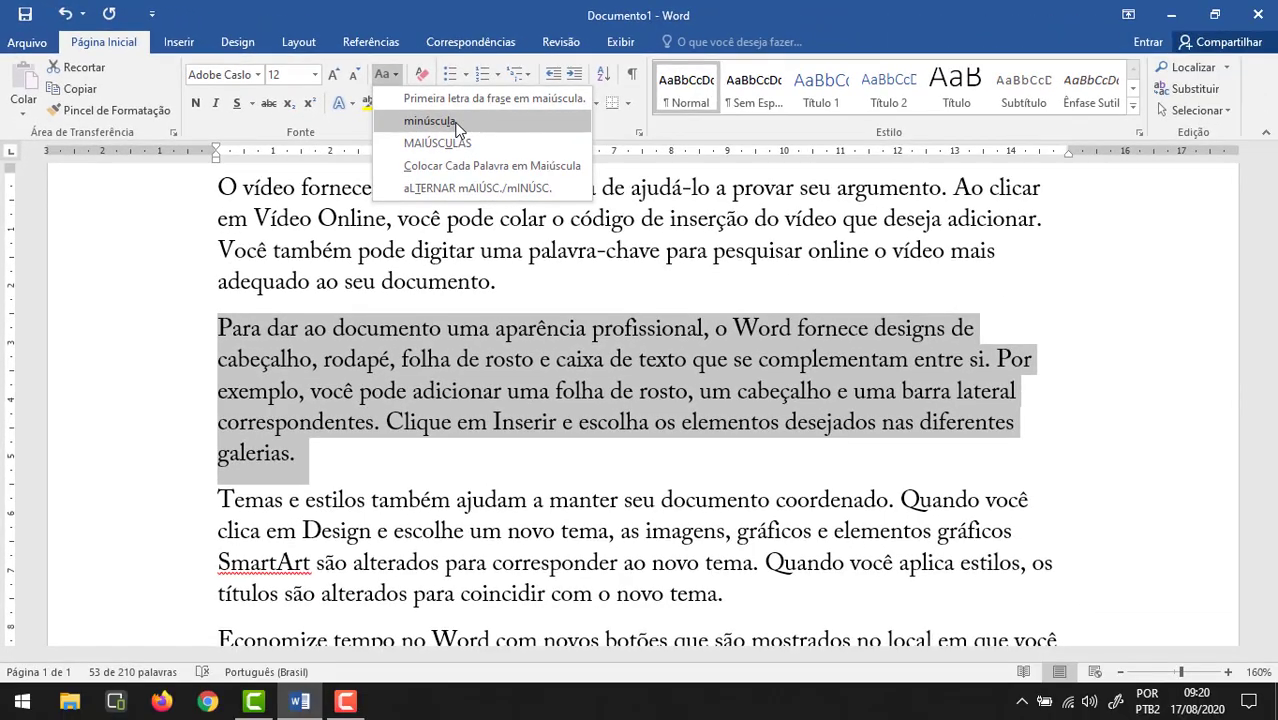
{"action": "left_click", "coordinate": [860, 245]}
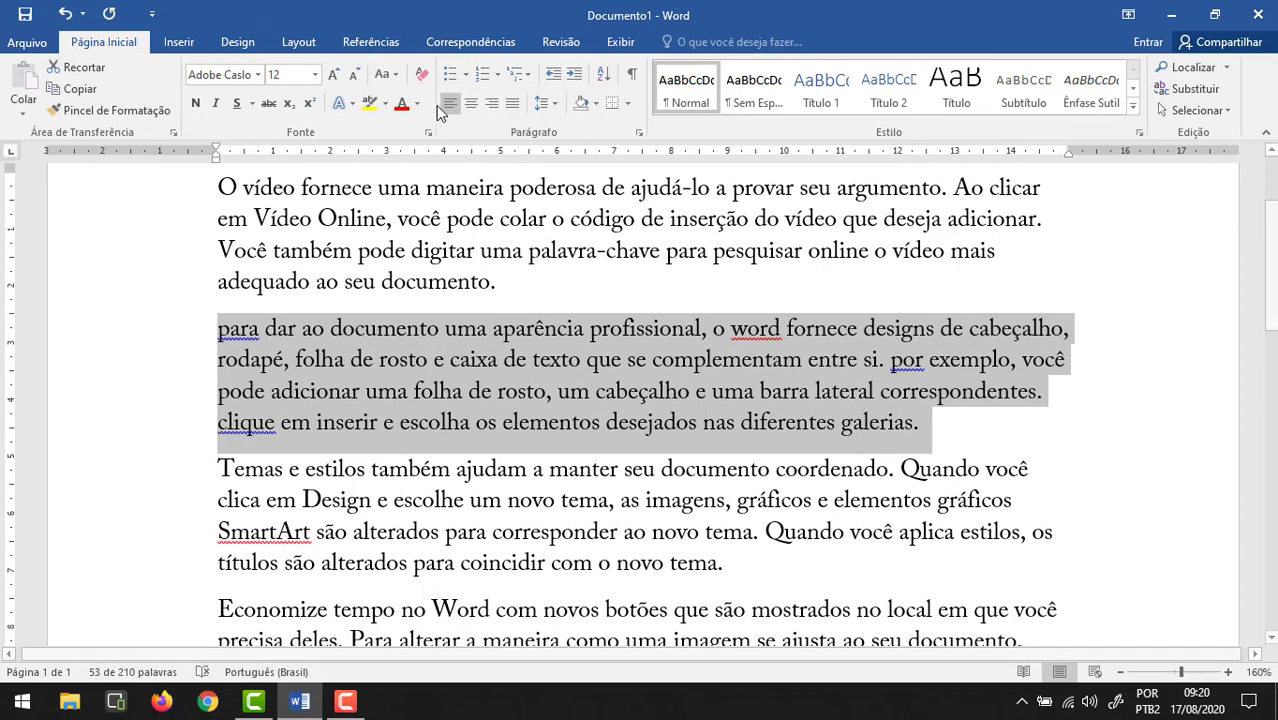
Step: Change the selected second paragraph to all uppercase, followed by capitalizing each word
{"action": "left_click", "coordinate": [390, 76]}
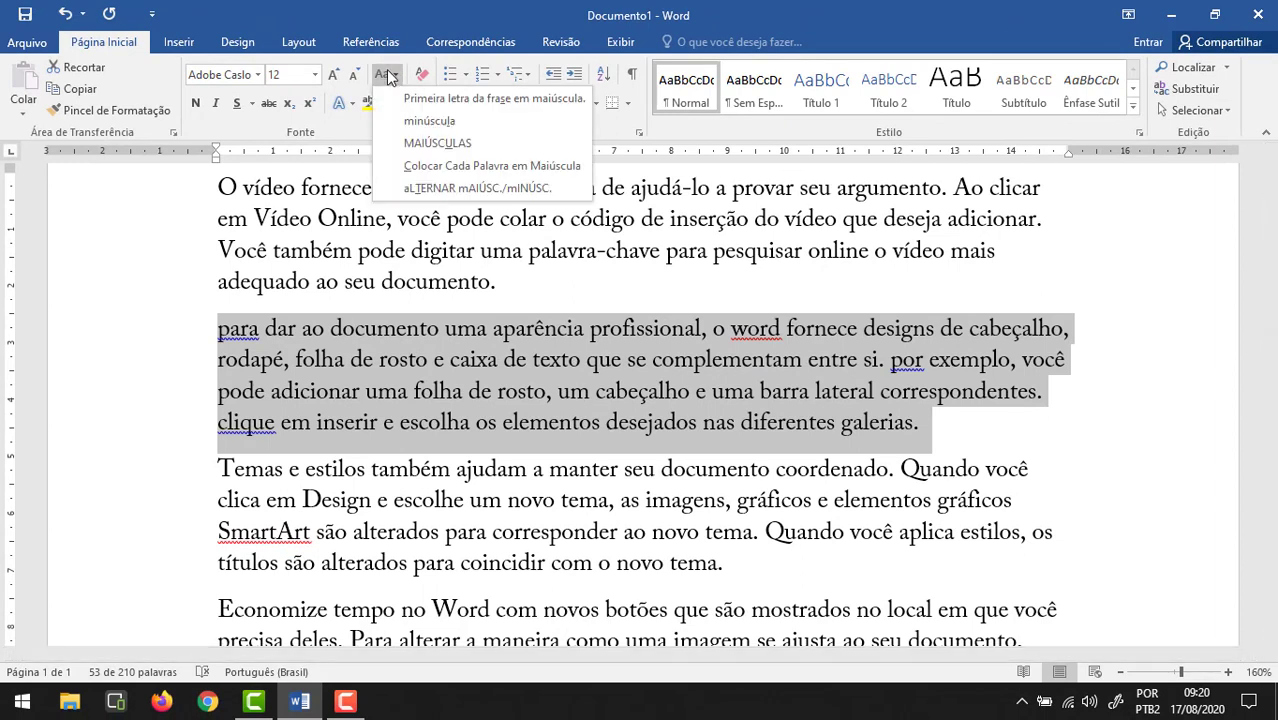
{"action": "left_click", "coordinate": [432, 144]}
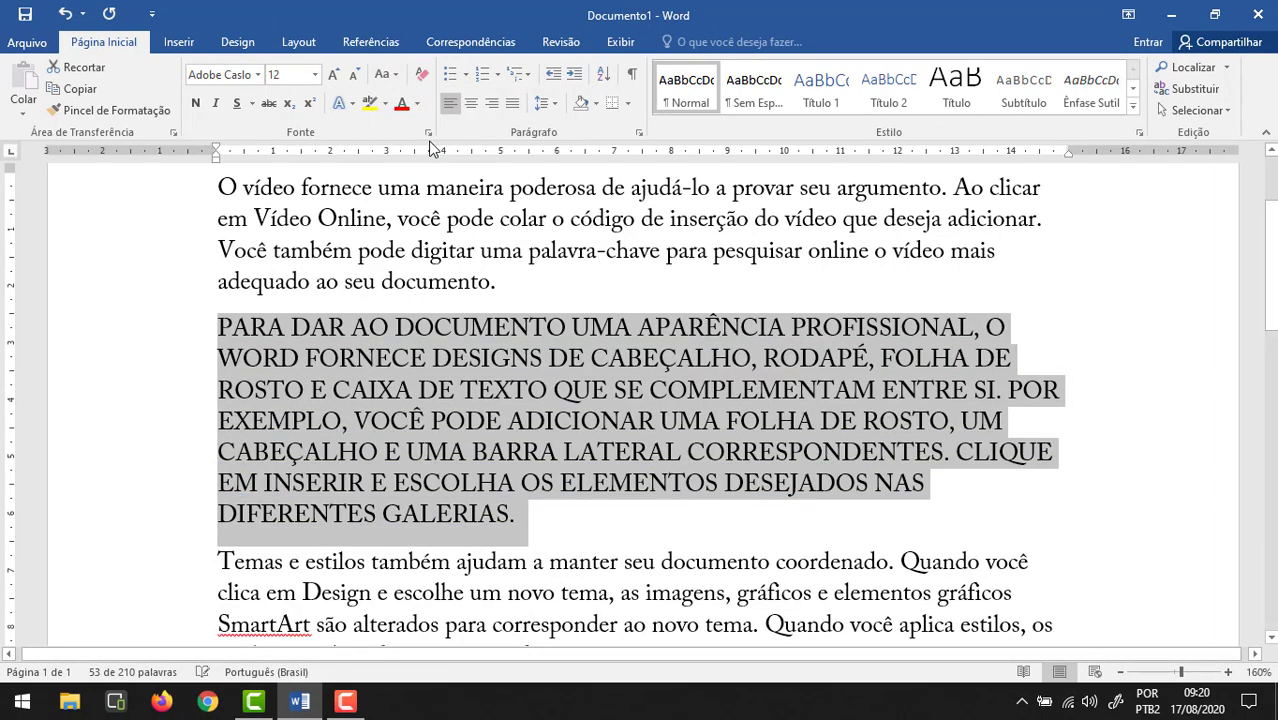
{"action": "left_click", "coordinate": [384, 75]}
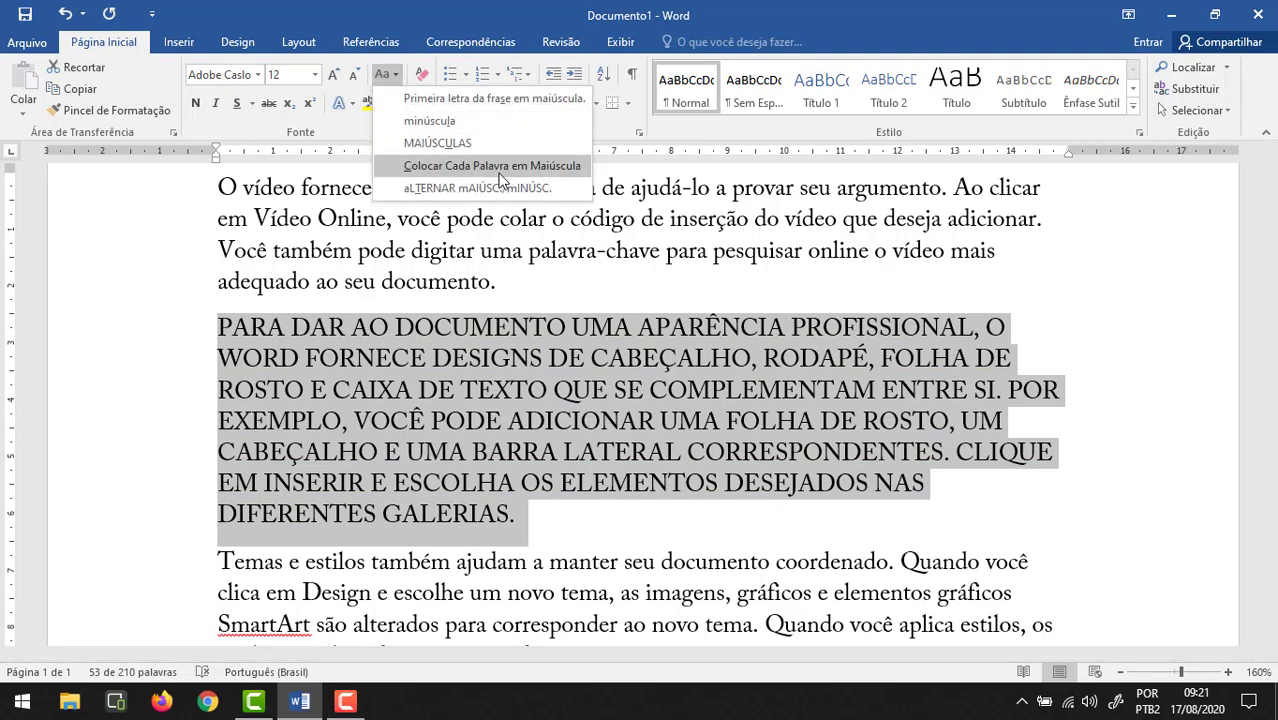
{"action": "left_click", "coordinate": [530, 166]}
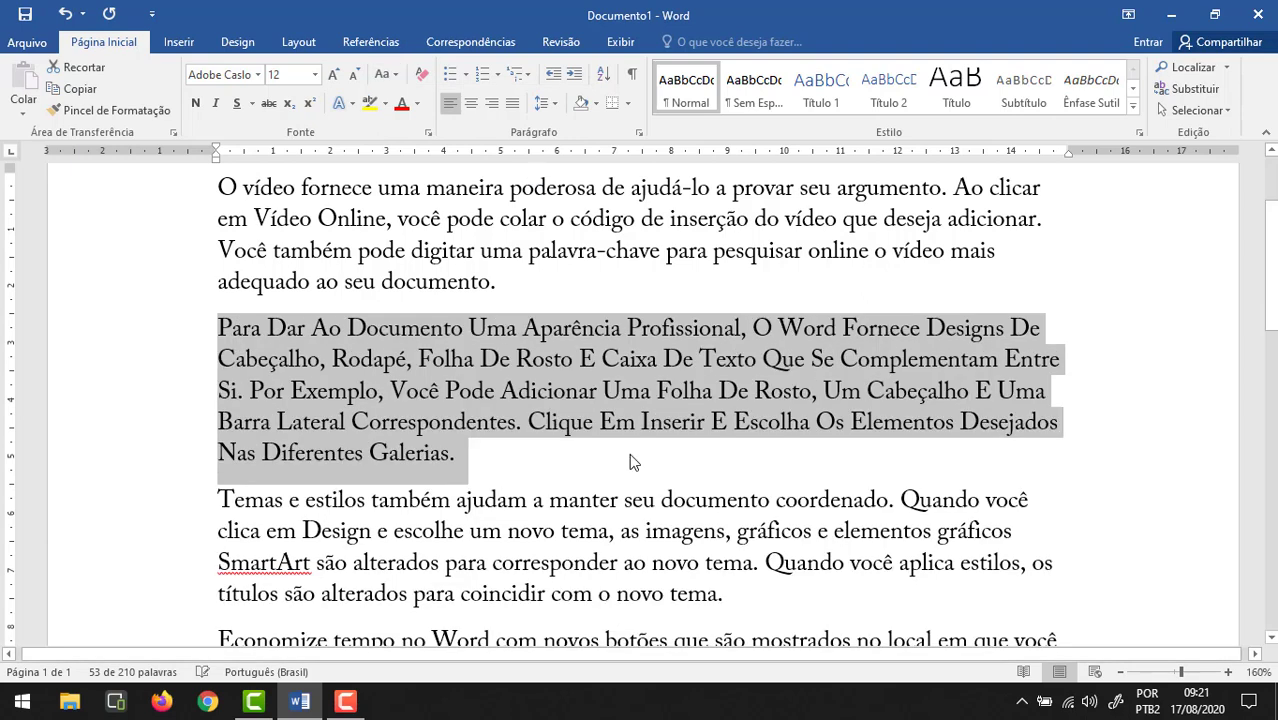
Step: Invert the second paragraph's letter case with the toggle case option, followed by applying sentence case
{"action": "left_click", "coordinate": [389, 77]}
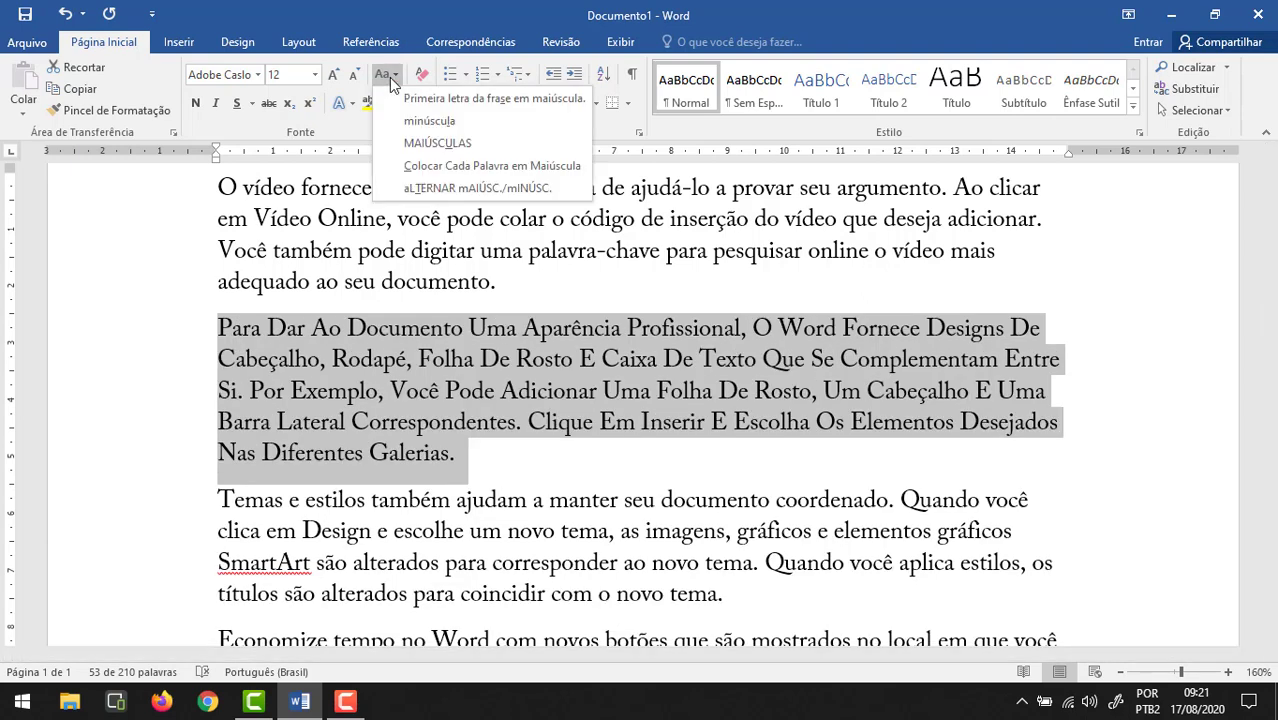
{"action": "left_click", "coordinate": [427, 189]}
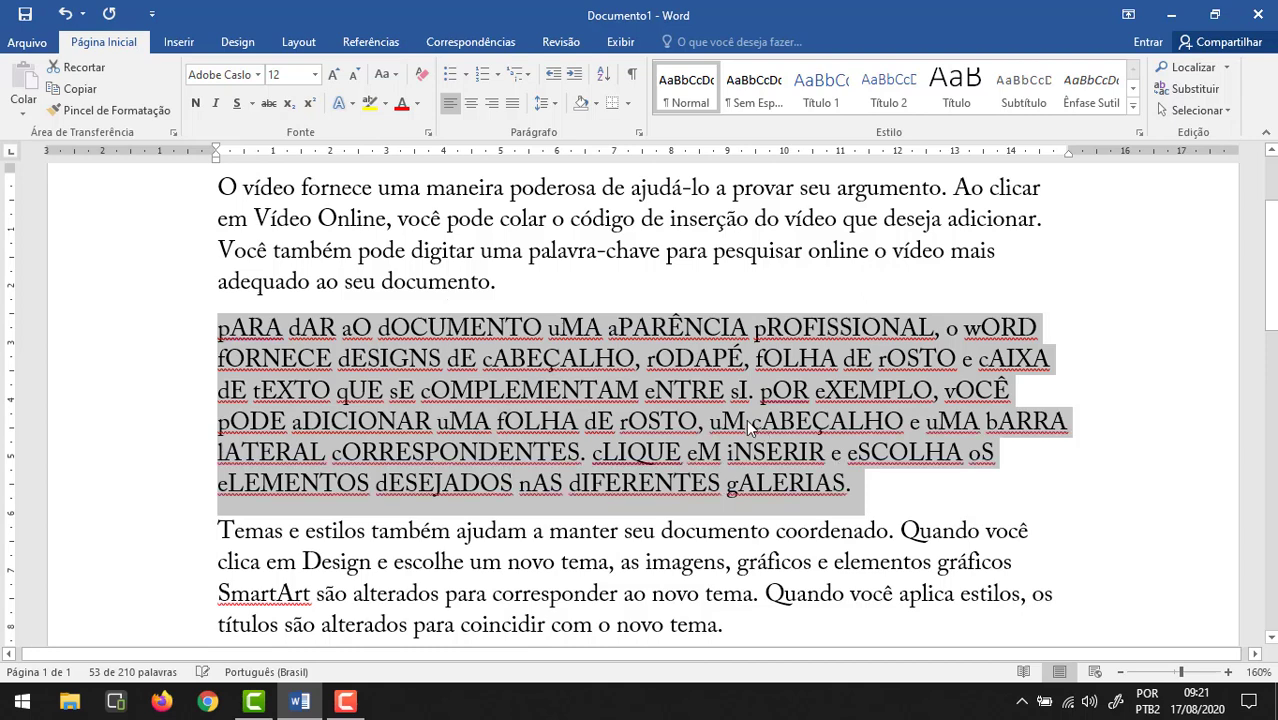
{"action": "left_click", "coordinate": [388, 79]}
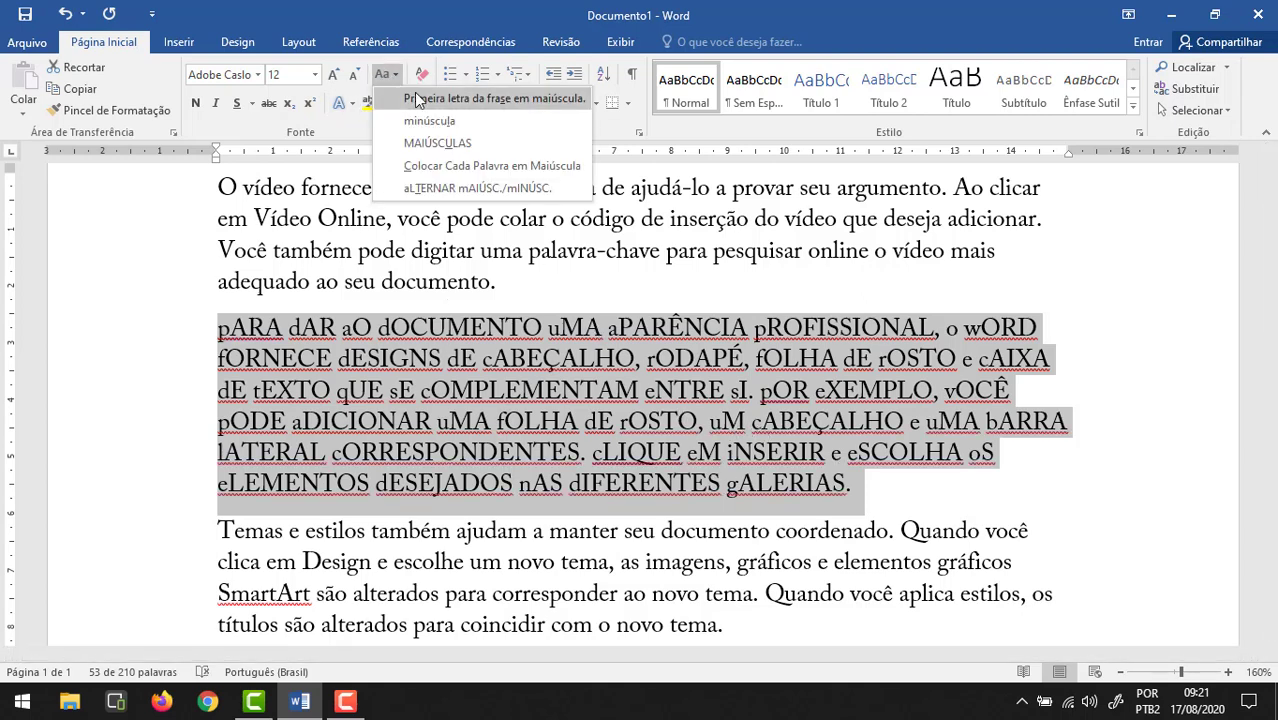
{"action": "left_click", "coordinate": [414, 92]}
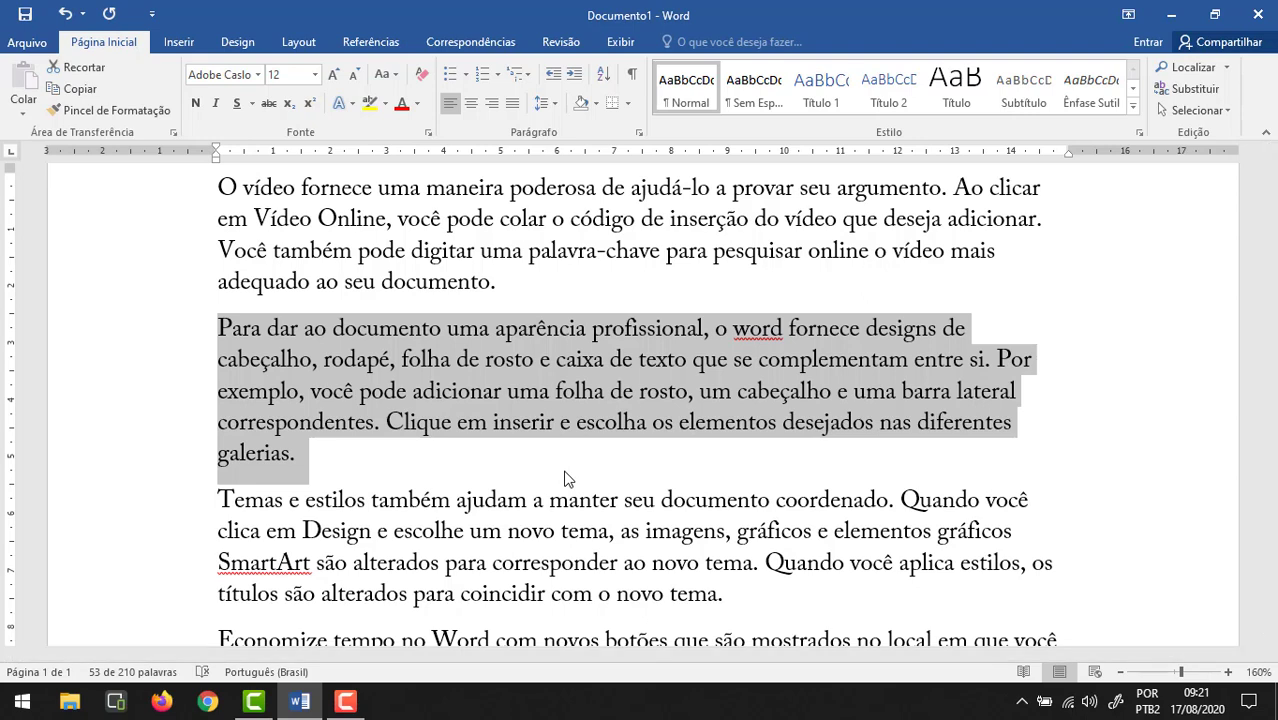
Step: Cycle the selected second paragraph repeatedly through uppercase, lowercase and sentence case, ending with all uppercase
{"action": "key", "text": "shift+F3"}
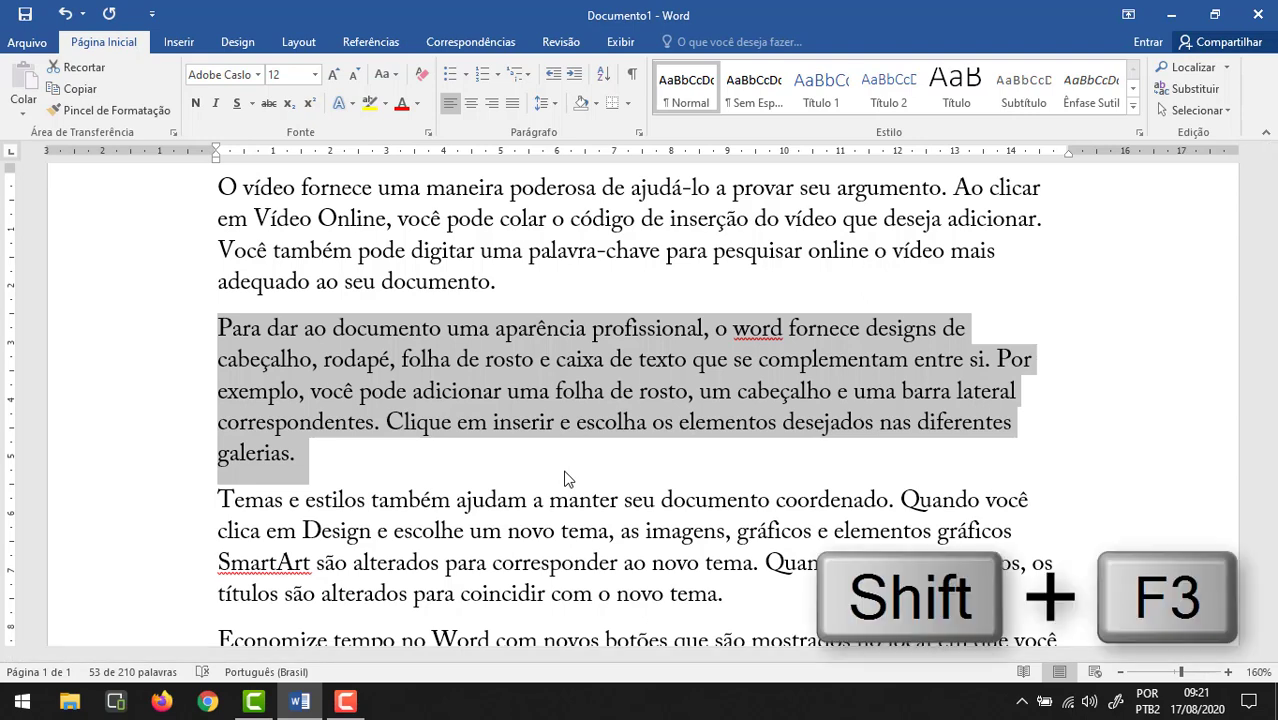
{"action": "key", "text": "shift+F3"}
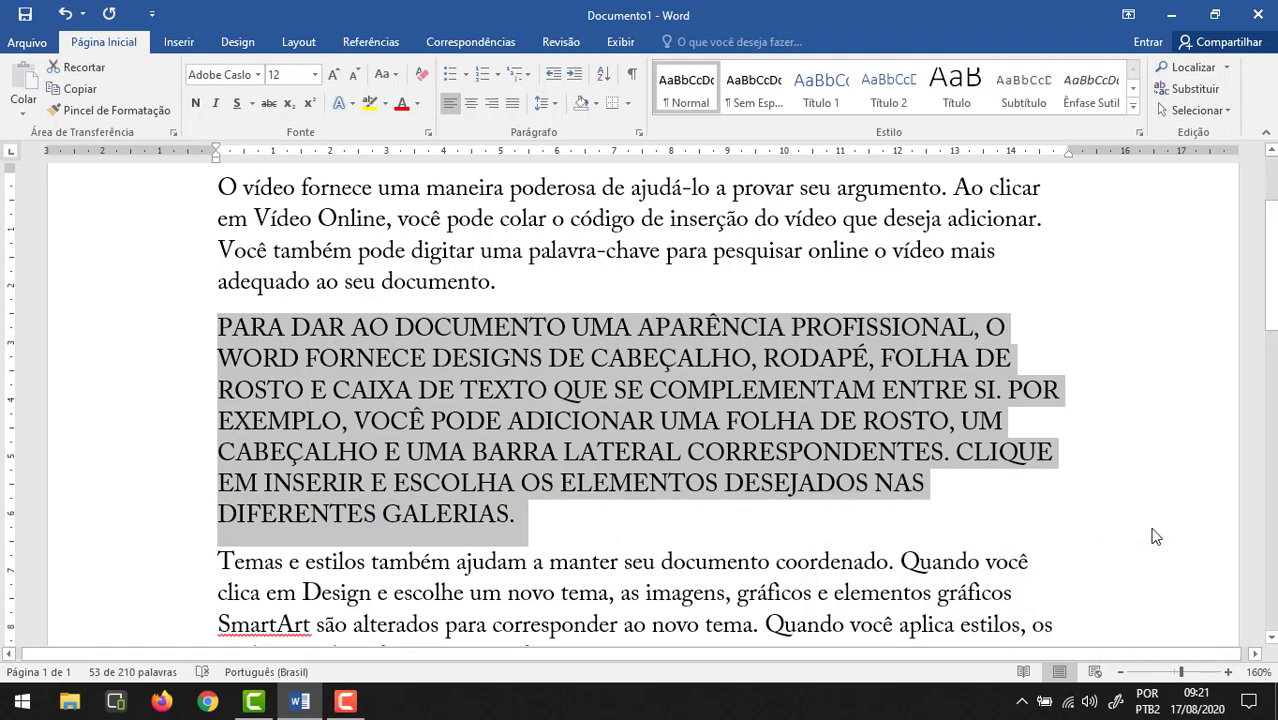
{"action": "key", "text": "shift+F3"}
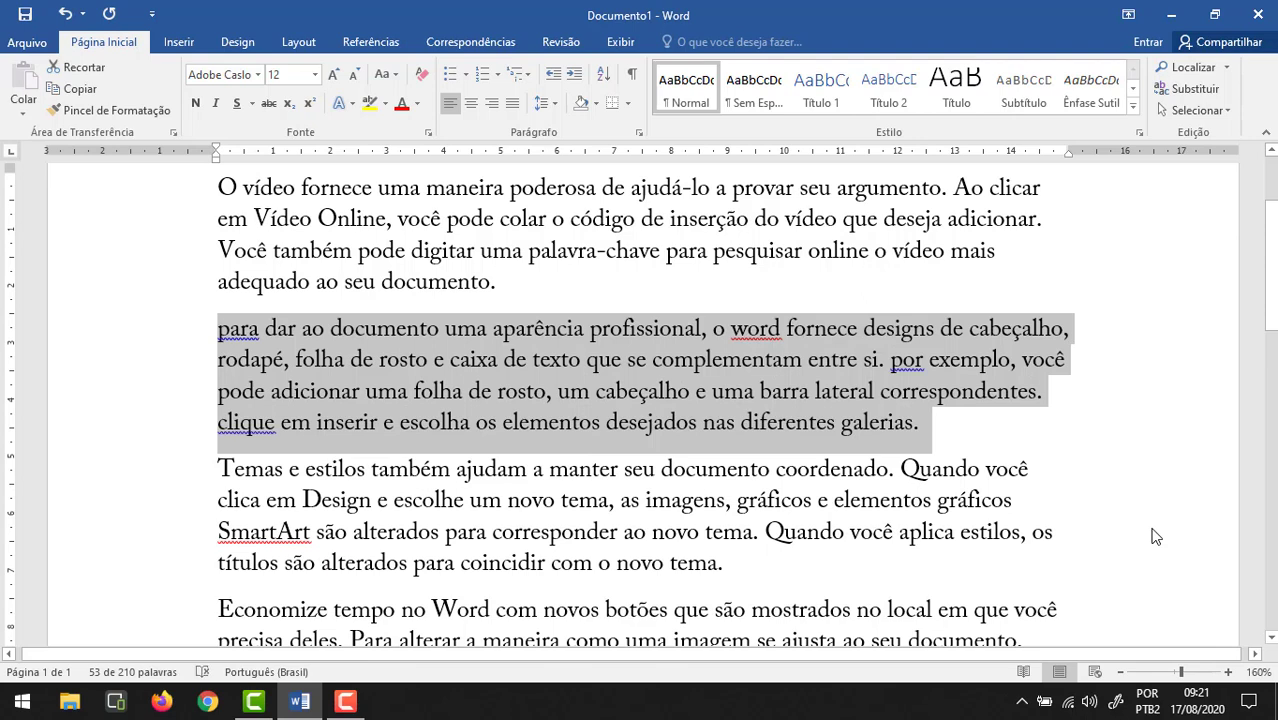
{"action": "key", "text": "shift+F3"}
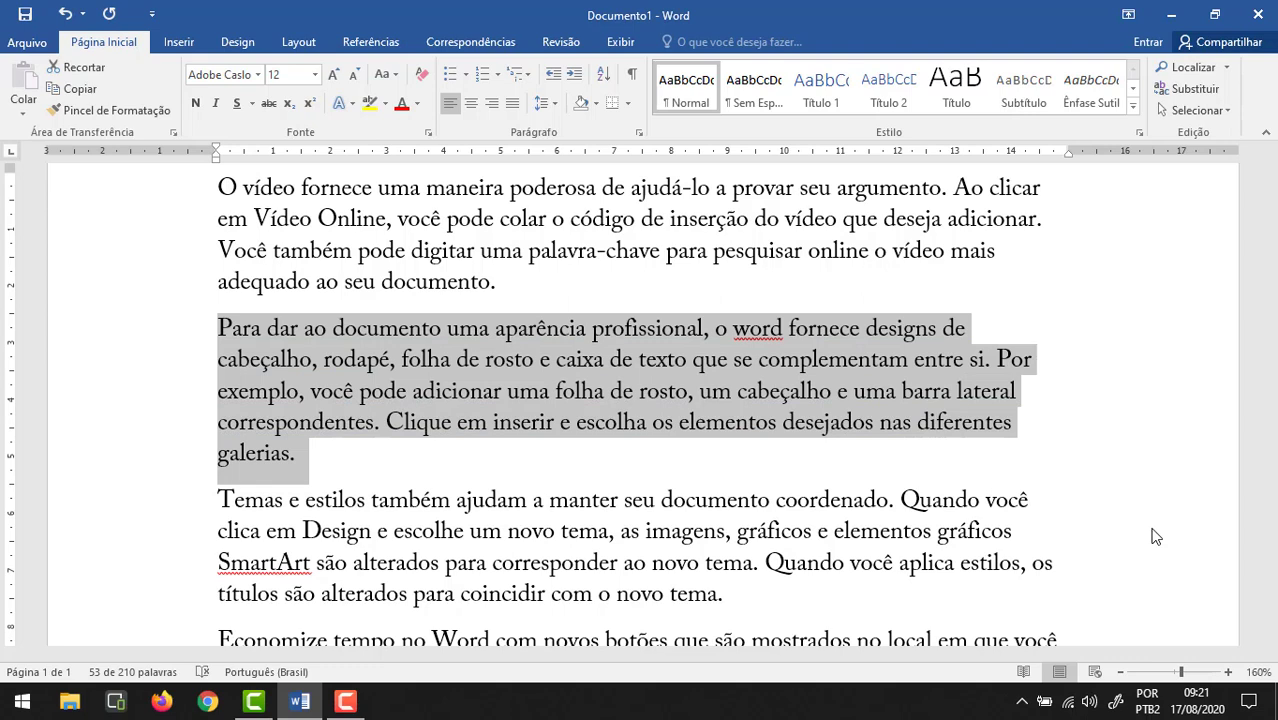
{"action": "key", "text": "shift+F3"}
{"action": "key", "text": "shift+F3"}
{"action": "key", "text": "shift+F3"}
{"action": "key", "text": "shift+F3"}
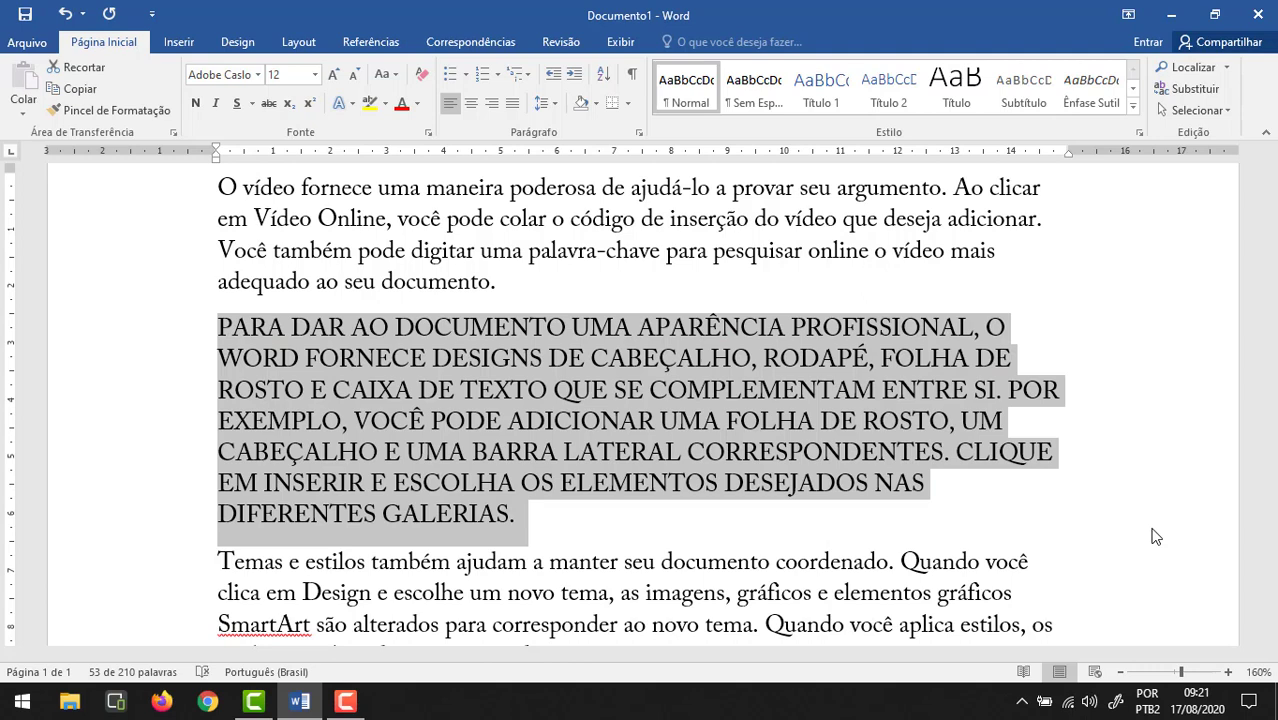
{"action": "left_click", "coordinate": [395, 78]}
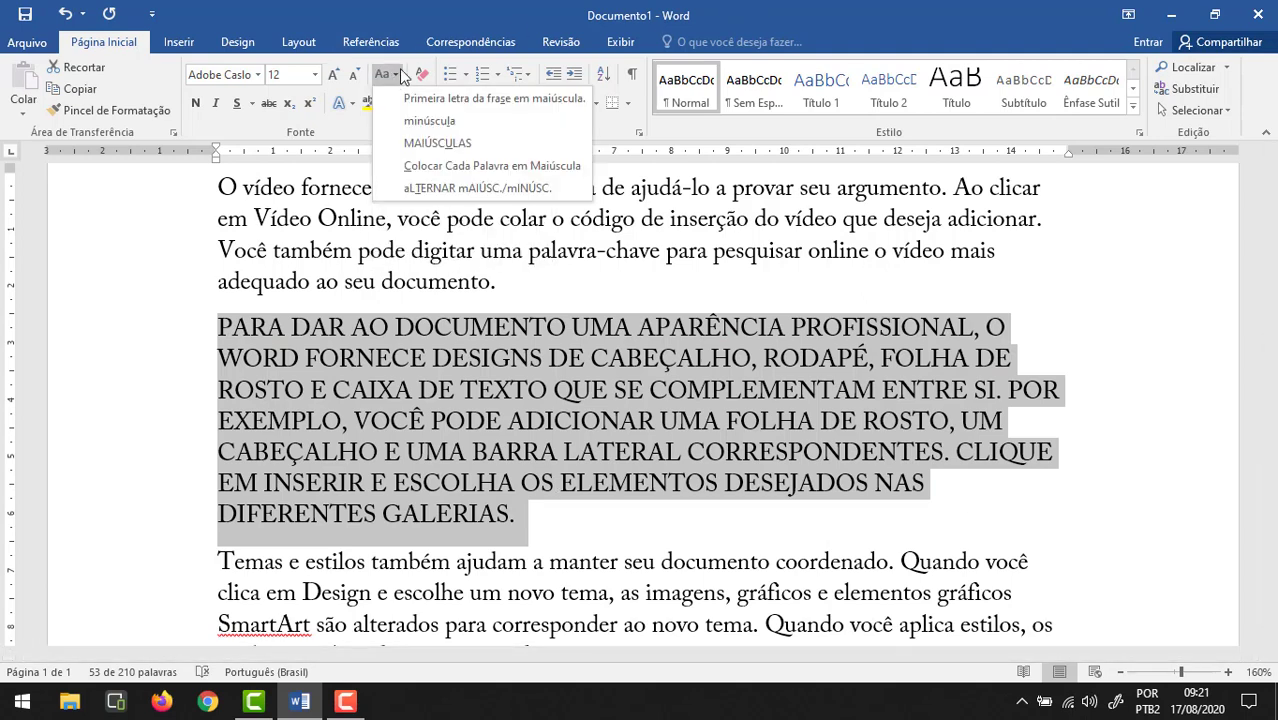
{"action": "left_click", "coordinate": [399, 68]}
{"action": "scroll", "coordinate": [608, 432], "scroll_direction": "down", "scroll_amount": 3}
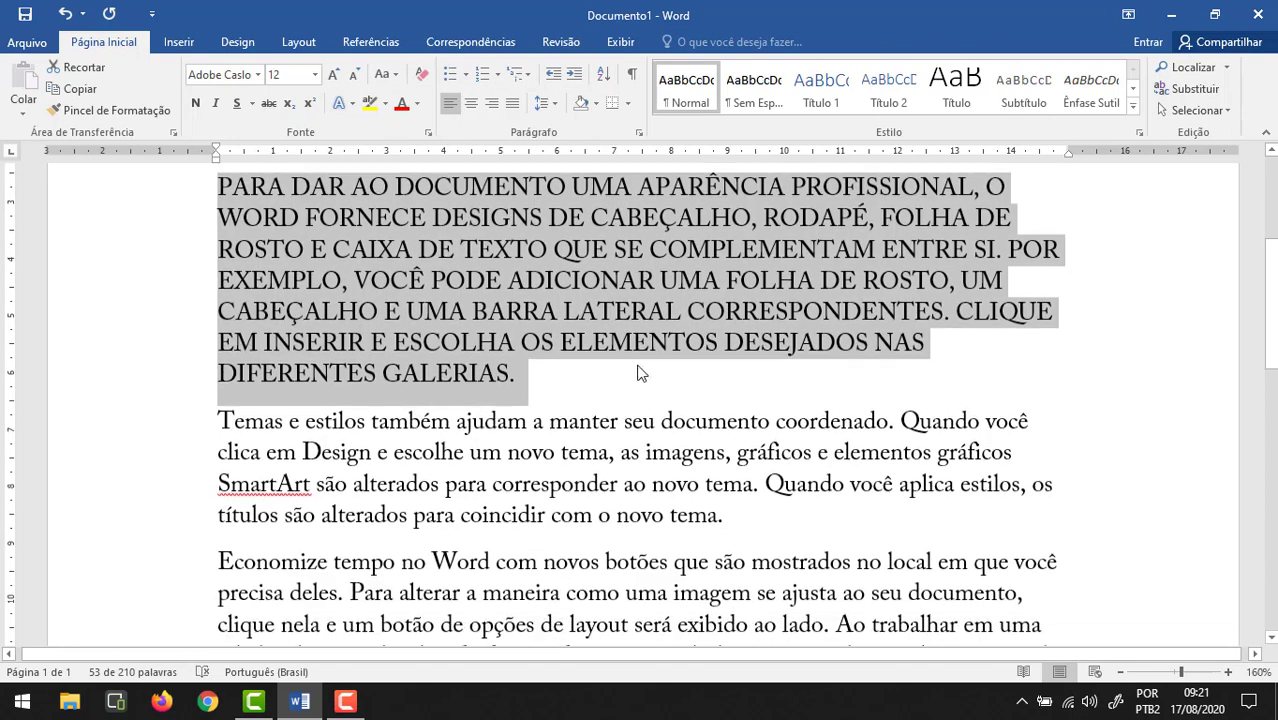
{"action": "left_click", "coordinate": [596, 380]}
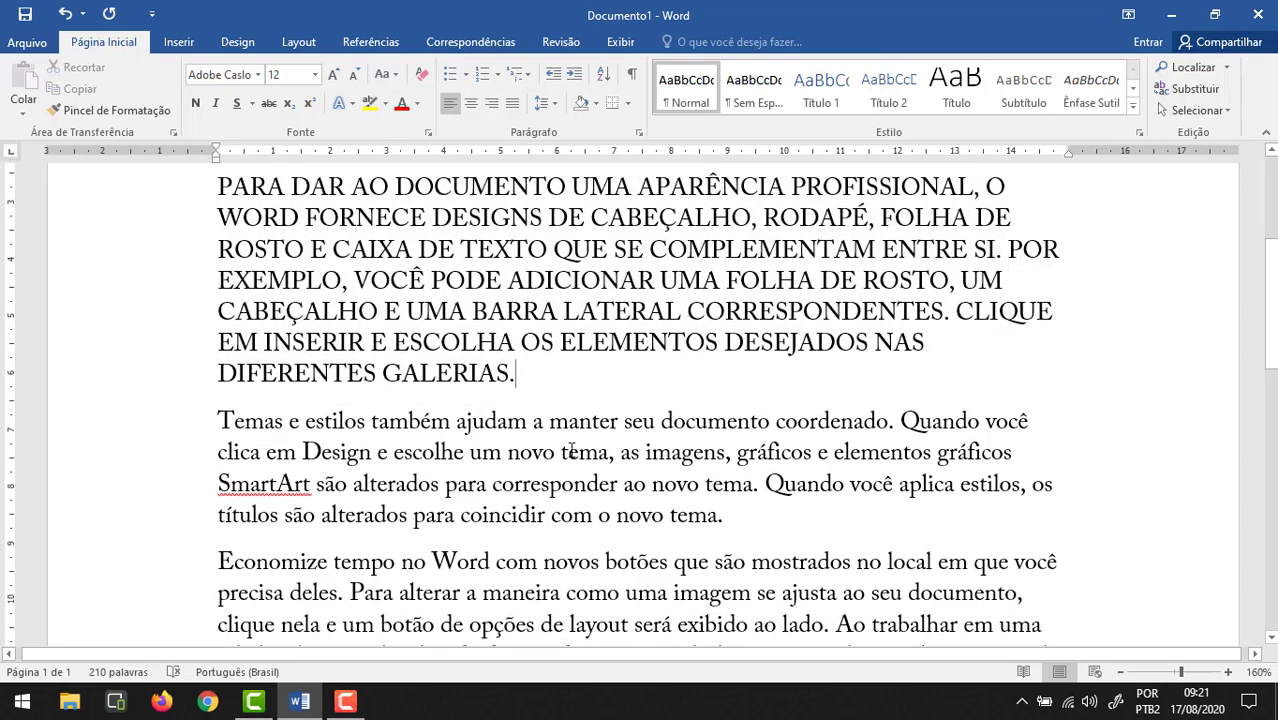
Step: Apply bold to the words "documento" and "corresponder" in the third paragraph
{"action": "scroll", "coordinate": [574, 447], "scroll_direction": "down", "scroll_amount": 1}
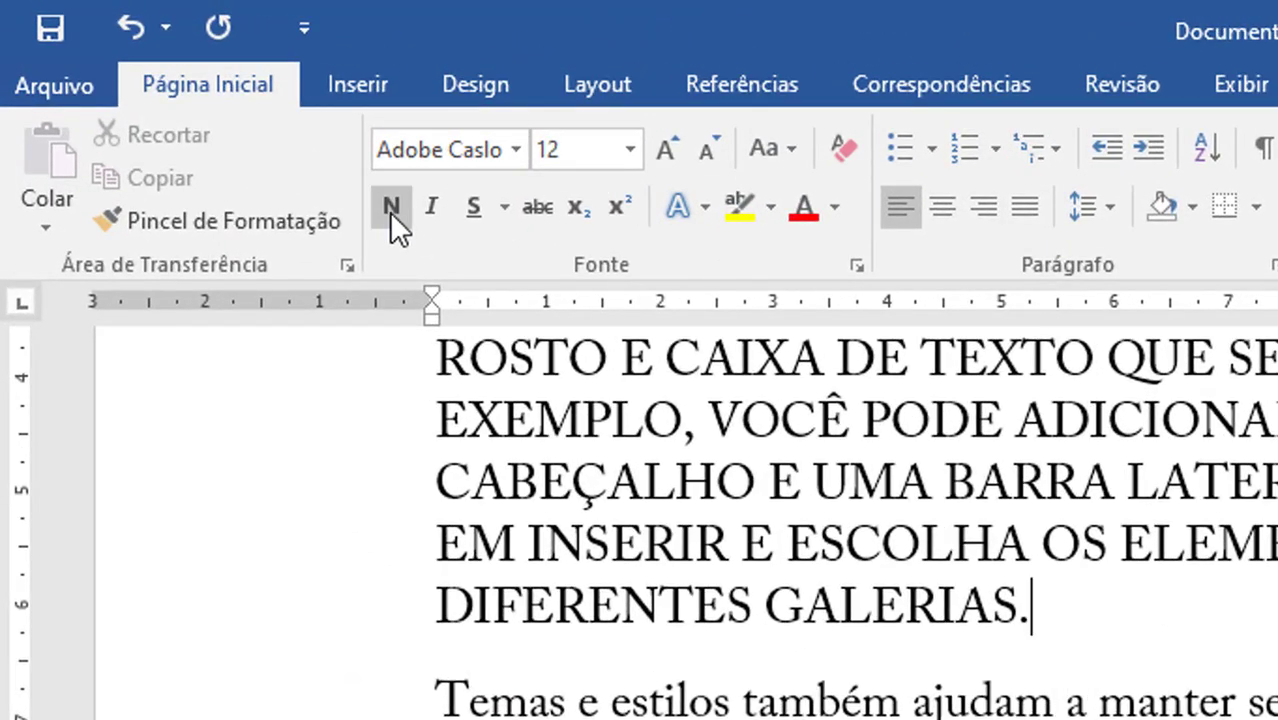
{"action": "left_click", "coordinate": [390, 208]}
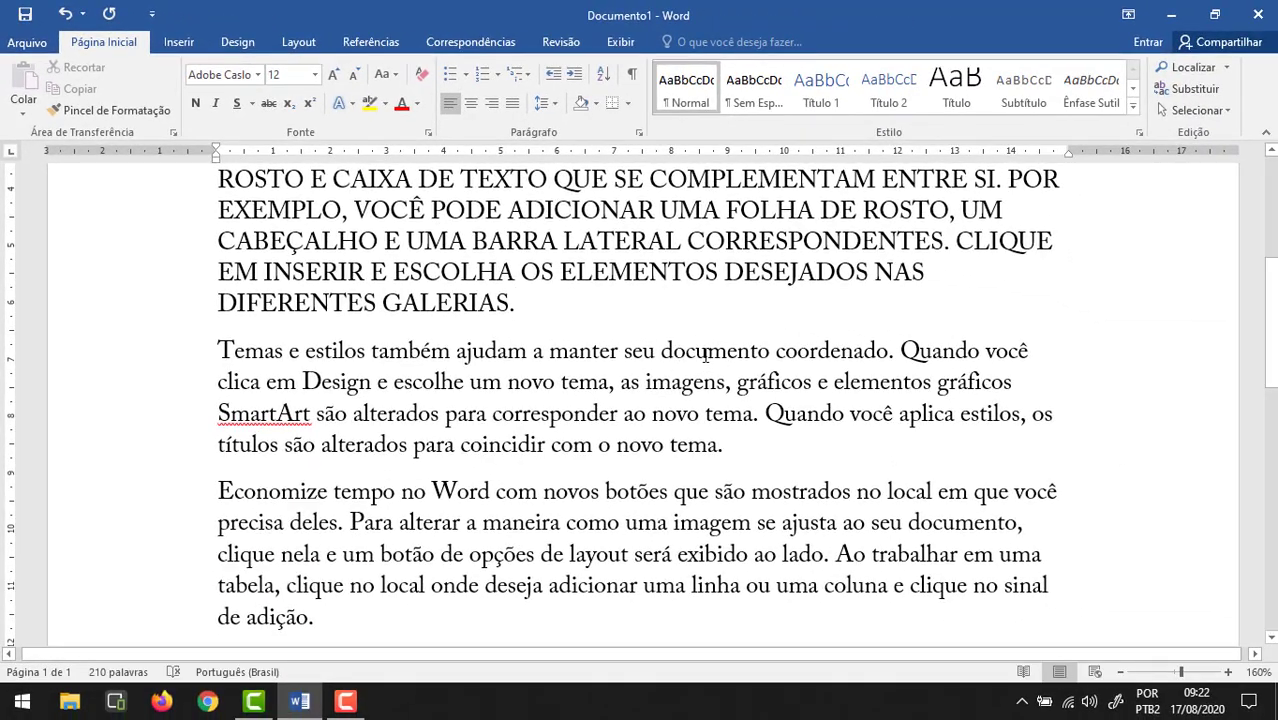
{"action": "double_click", "coordinate": [706, 352]}
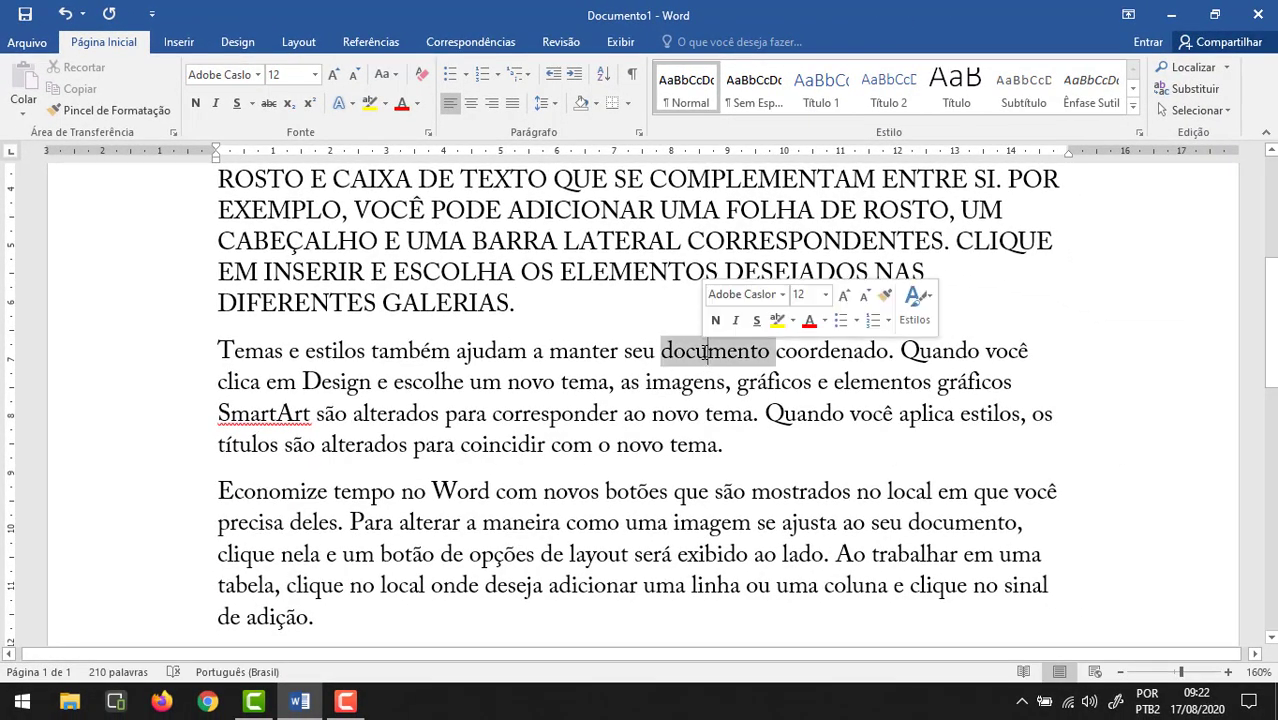
{"action": "left_click", "coordinate": [198, 104]}
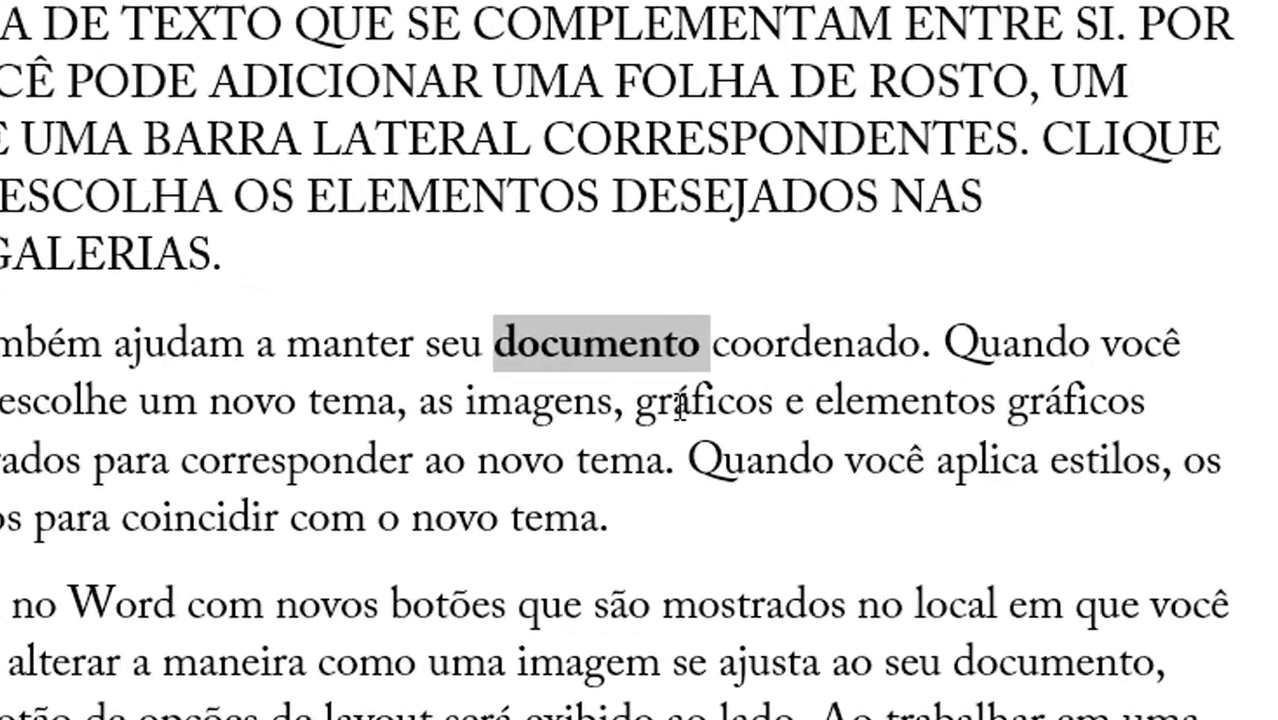
{"action": "left_click", "coordinate": [680, 408]}
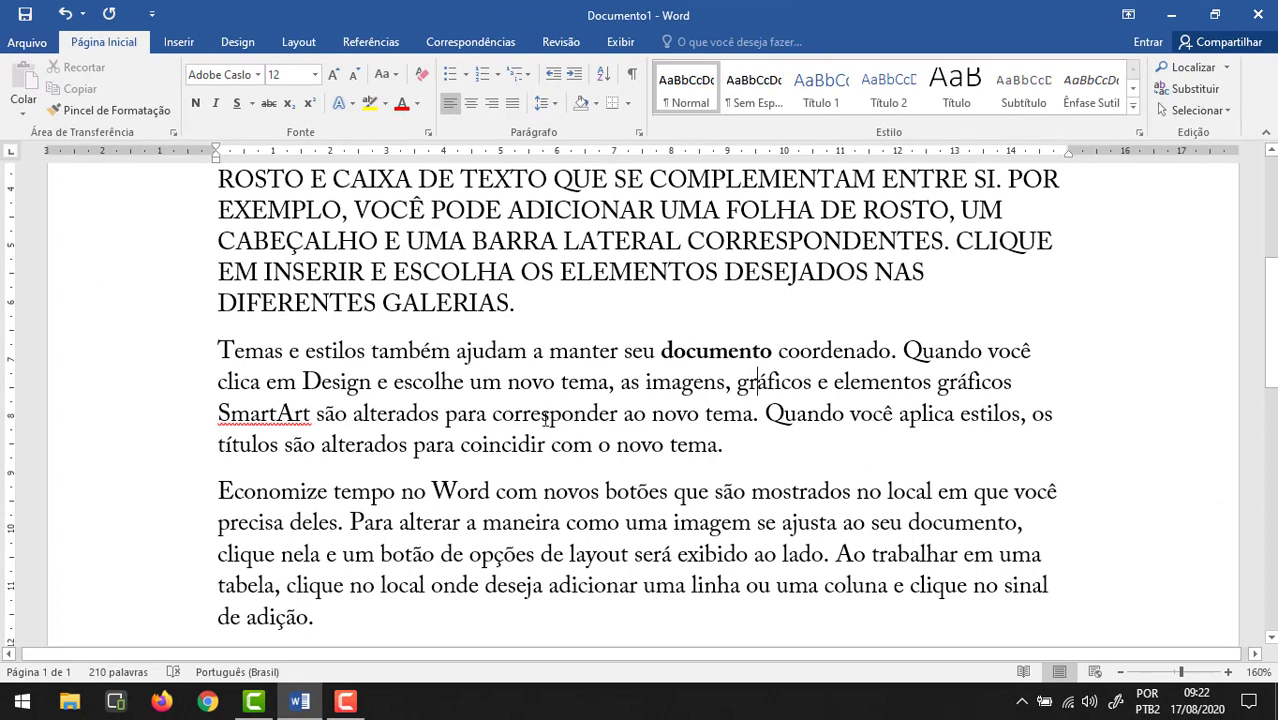
{"action": "double_click", "coordinate": [544, 418]}
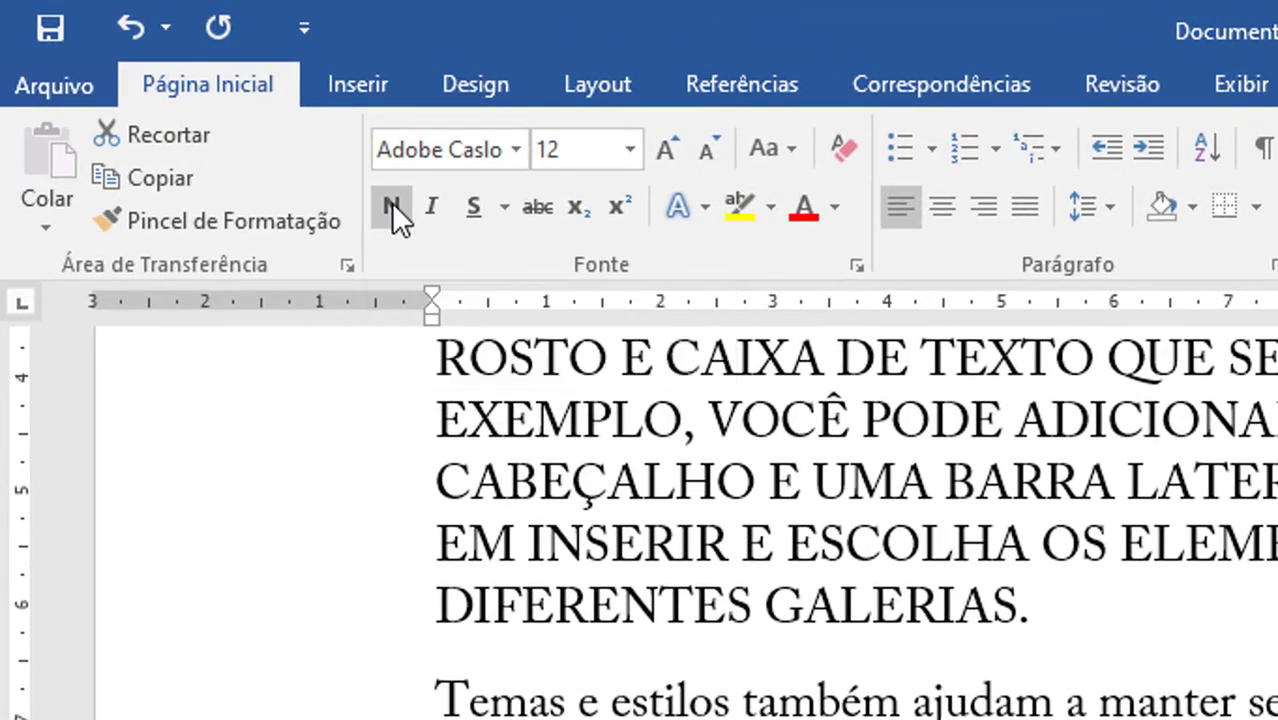
{"action": "key", "text": "ctrl+n"}
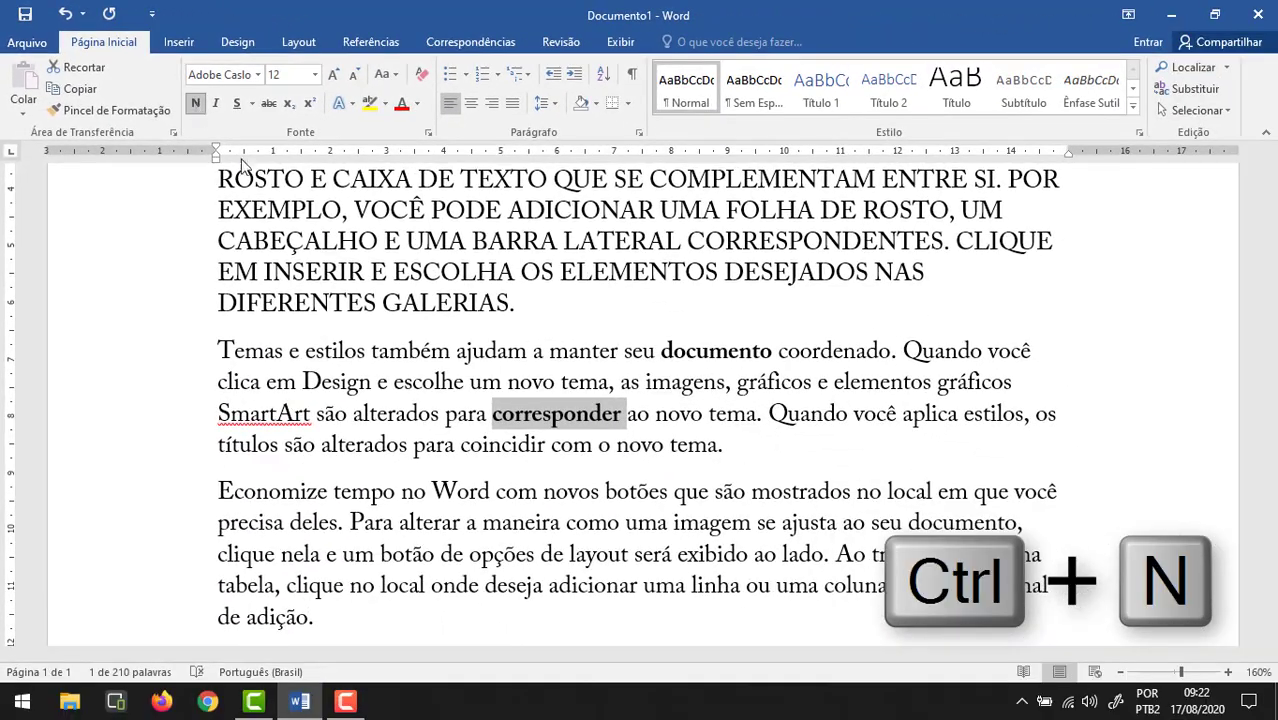
{"action": "left_click", "coordinate": [617, 435]}
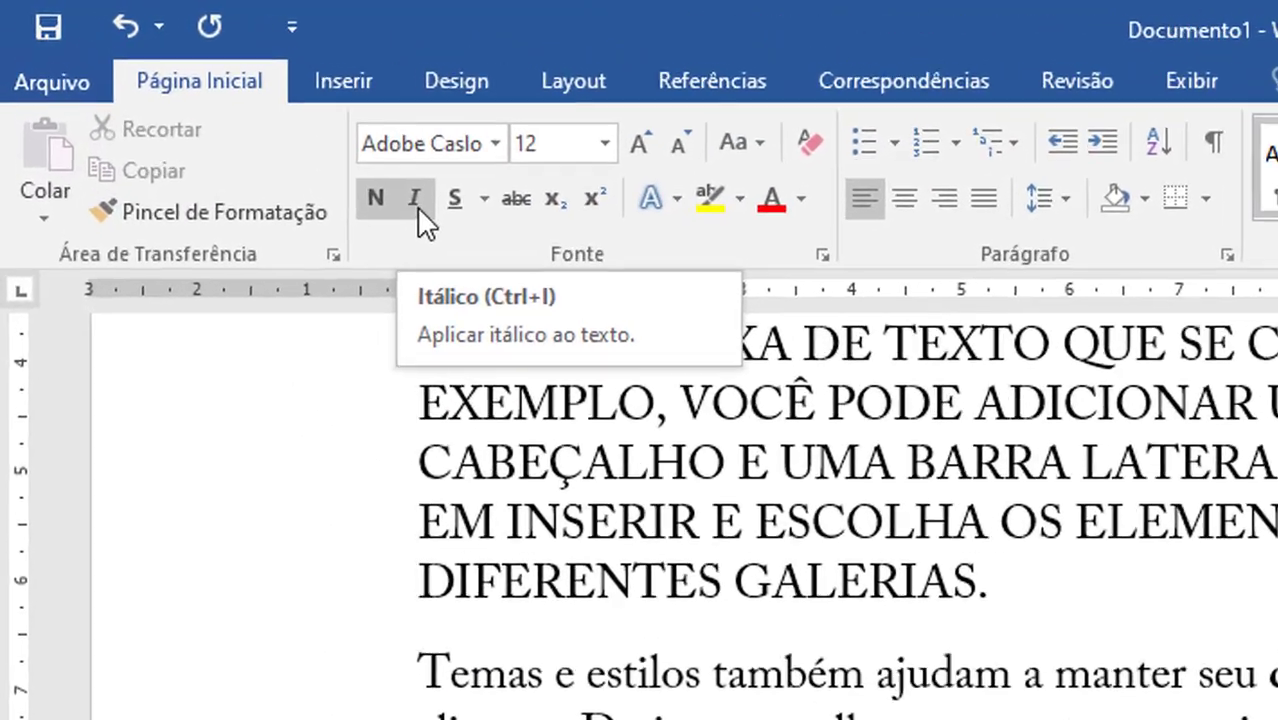
Step: Italicize the words "Design" and "elementos" in the third paragraph
{"action": "scroll", "coordinate": [855, 520], "scroll_direction": "down", "scroll_amount": 3}
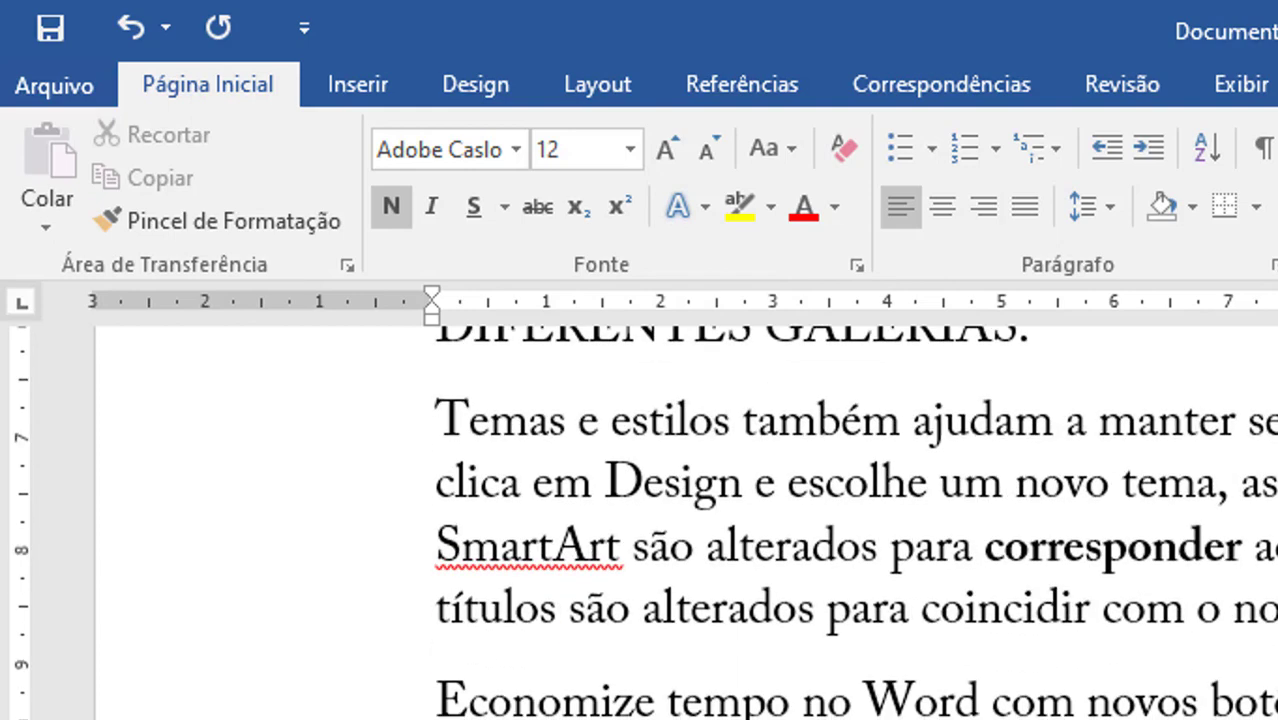
{"action": "scroll", "coordinate": [855, 520], "scroll_direction": "up", "scroll_amount": 6}
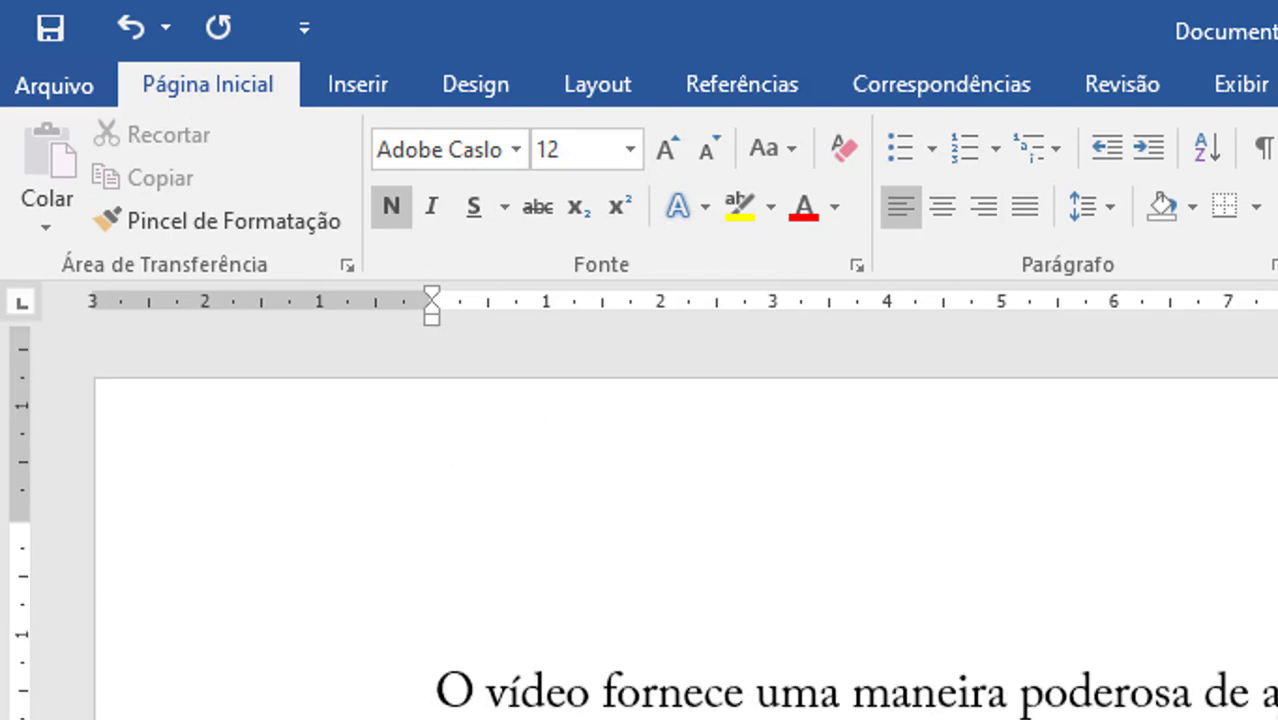
{"action": "scroll", "coordinate": [855, 520], "scroll_direction": "down", "scroll_amount": 4}
{"action": "scroll", "coordinate": [855, 520], "scroll_direction": "up", "scroll_amount": 2}
{"action": "scroll", "coordinate": [855, 520], "scroll_direction": "down", "scroll_amount": 3}
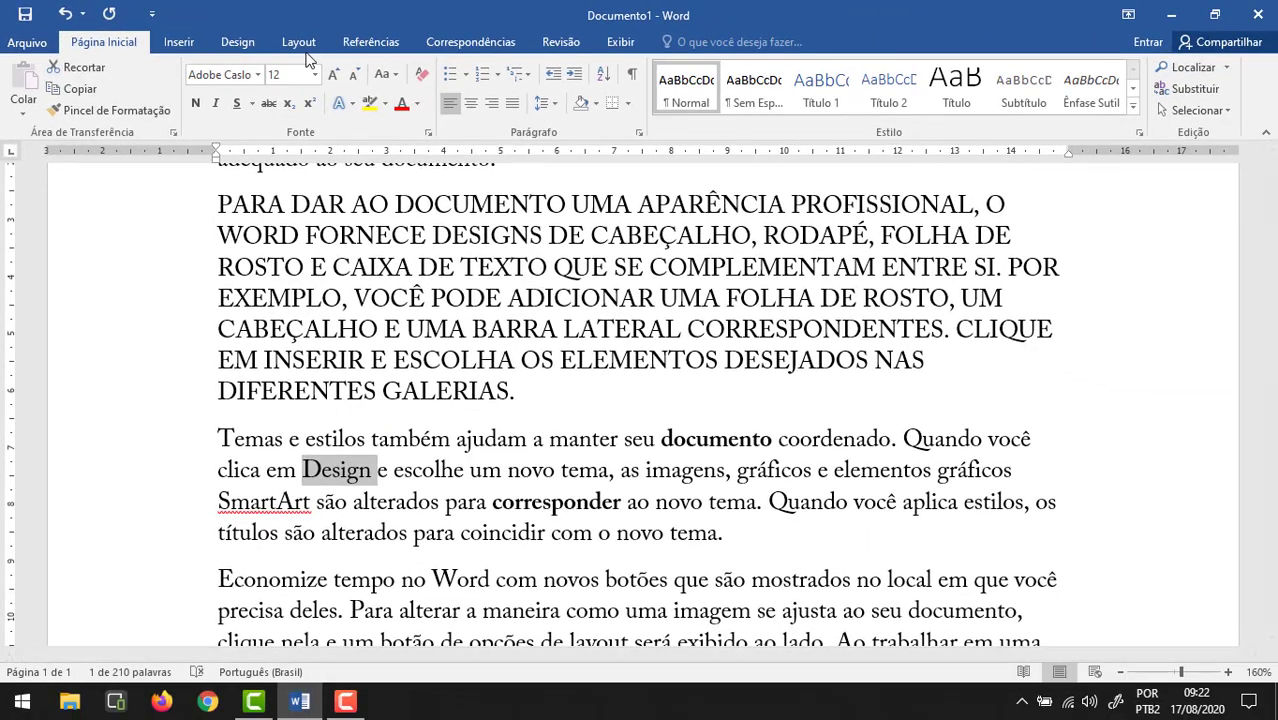
{"action": "left_click", "coordinate": [216, 106]}
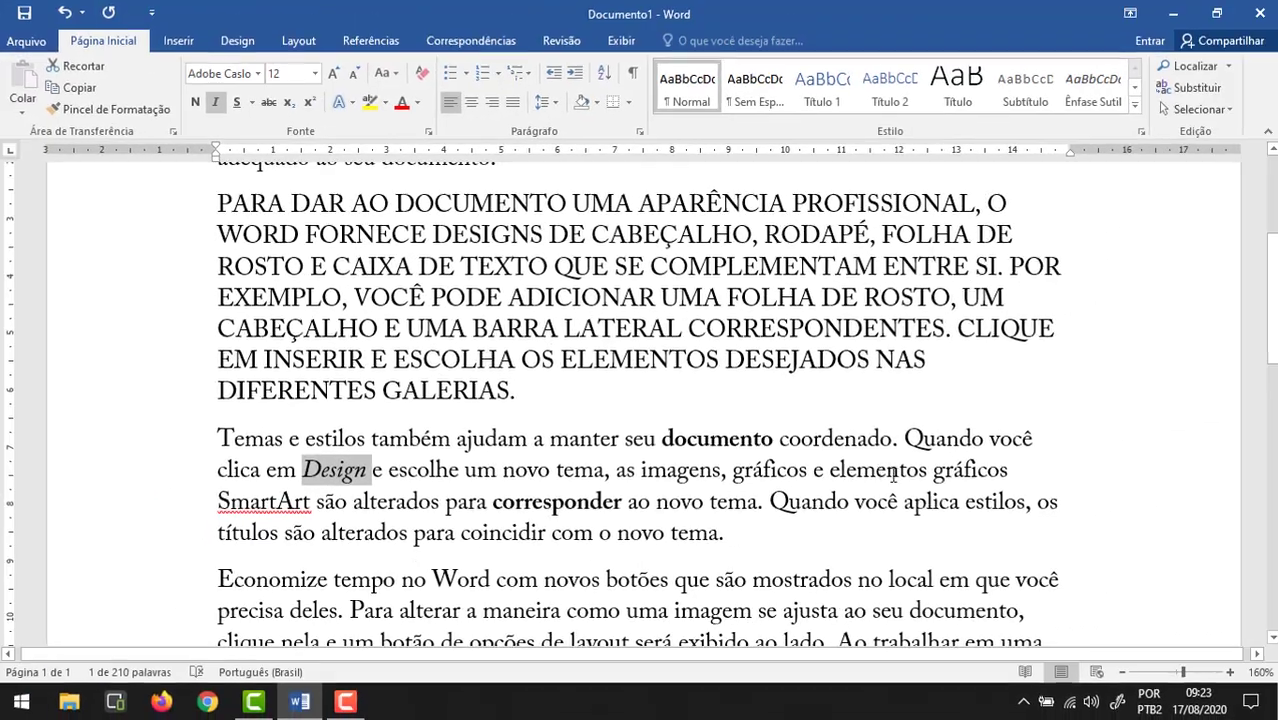
{"action": "double_click", "coordinate": [834, 471]}
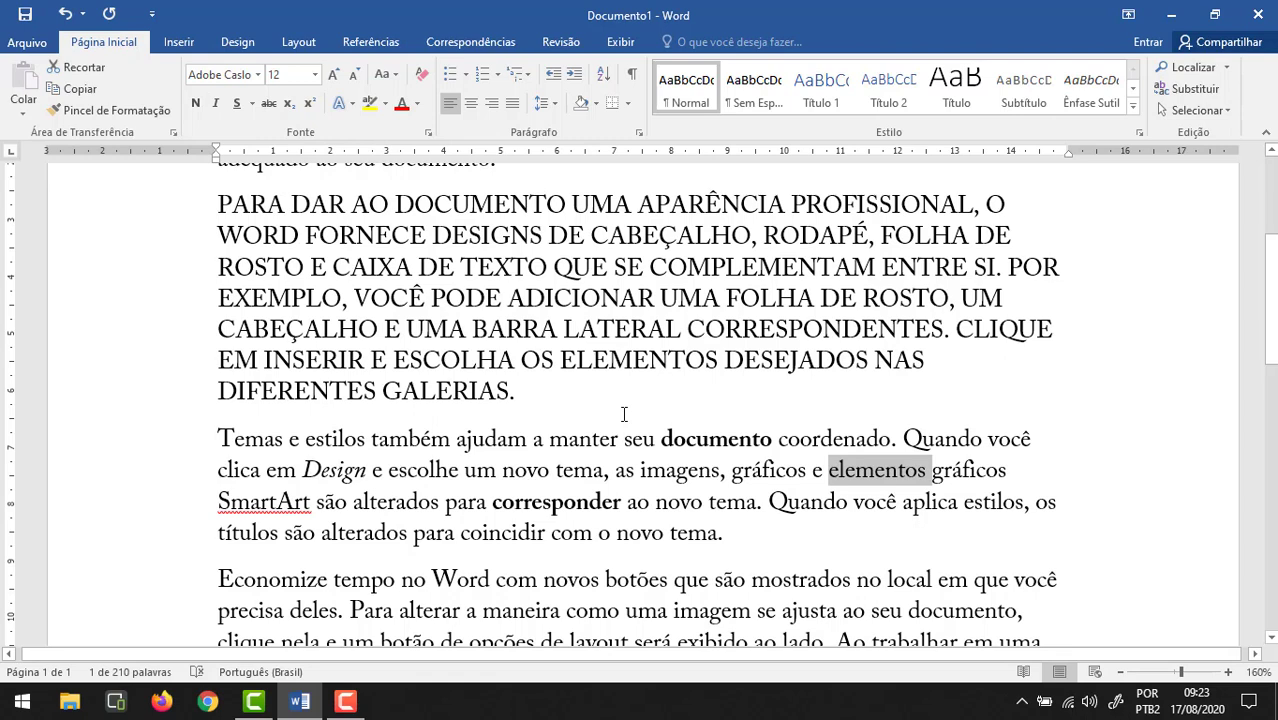
{"action": "key", "text": "ctrl+i"}
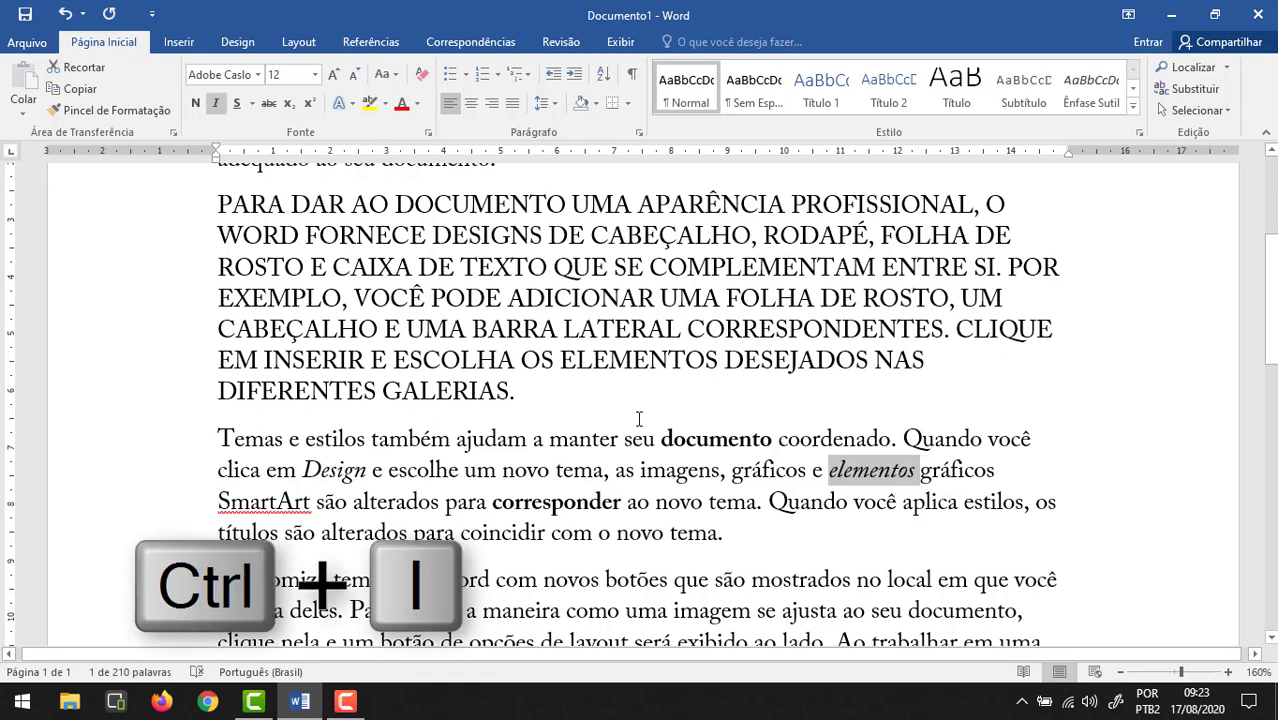
Step: Underline the words "poderosa" and "argumento" in the first paragraph
{"action": "scroll", "coordinate": [639, 418], "scroll_direction": "up", "scroll_amount": 5}
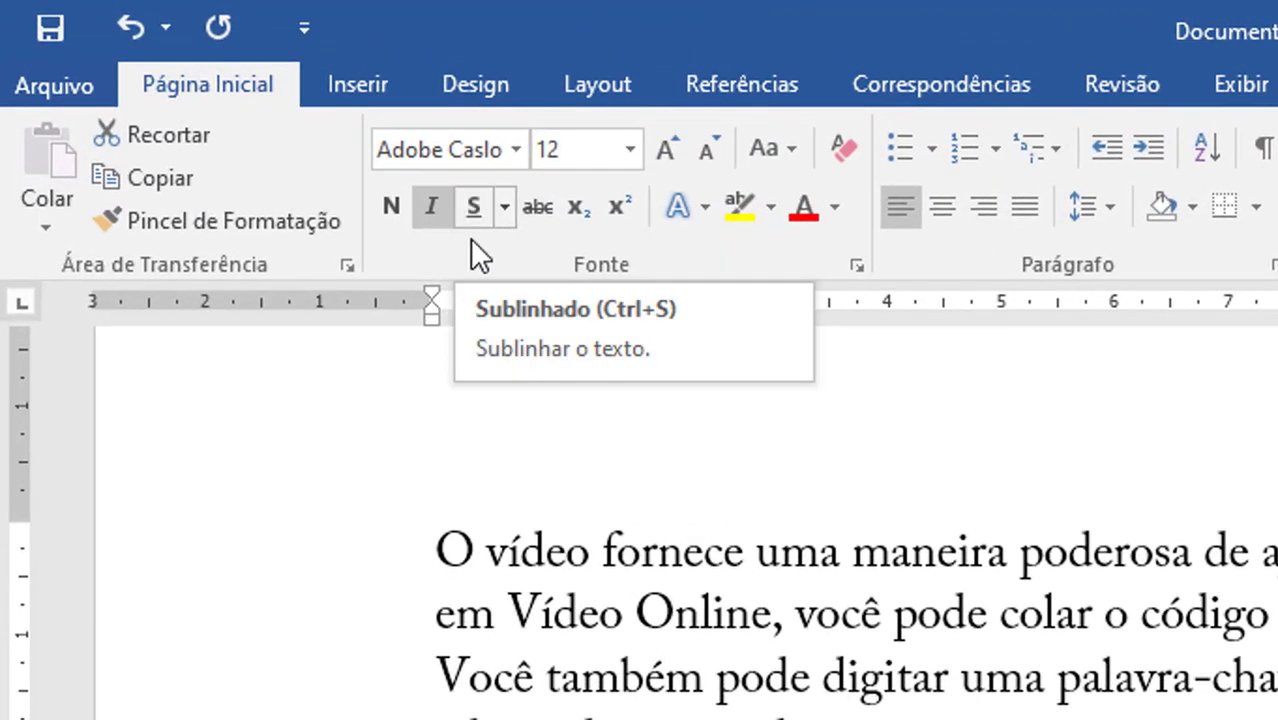
{"action": "double_click", "coordinate": [1057, 565]}
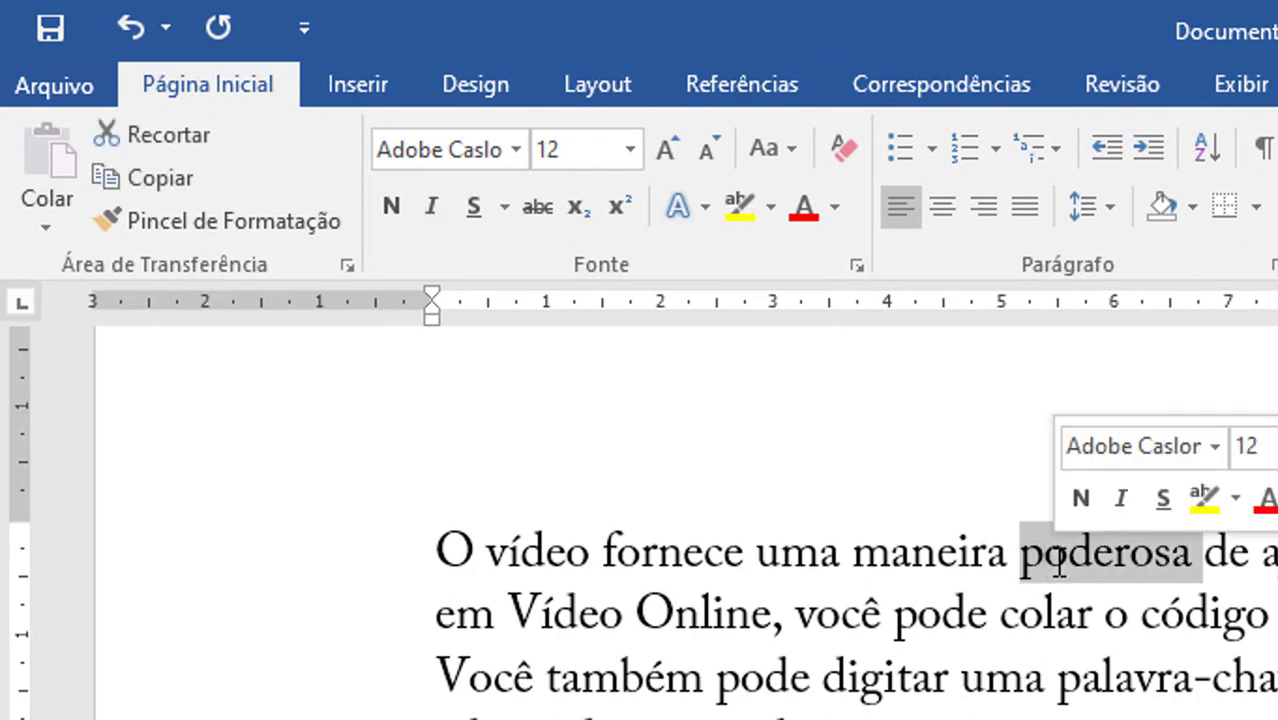
{"action": "left_click", "coordinate": [472, 204]}
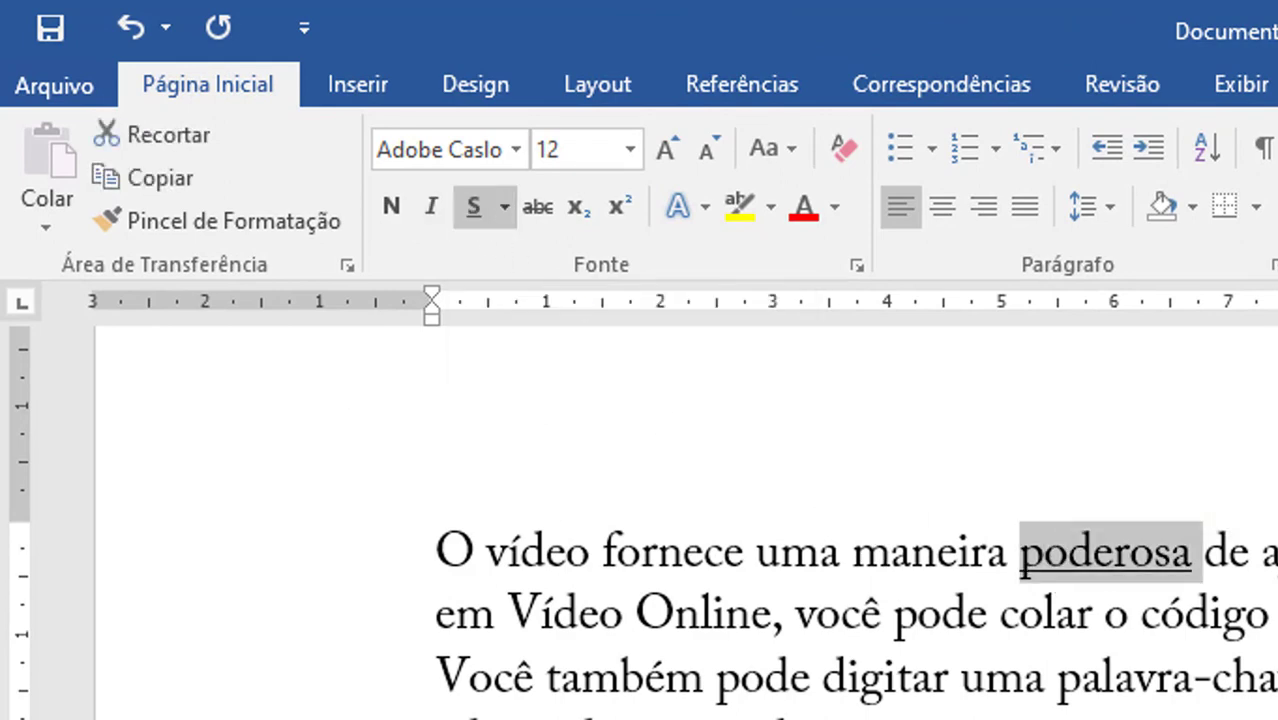
{"action": "key", "text": "Left"}
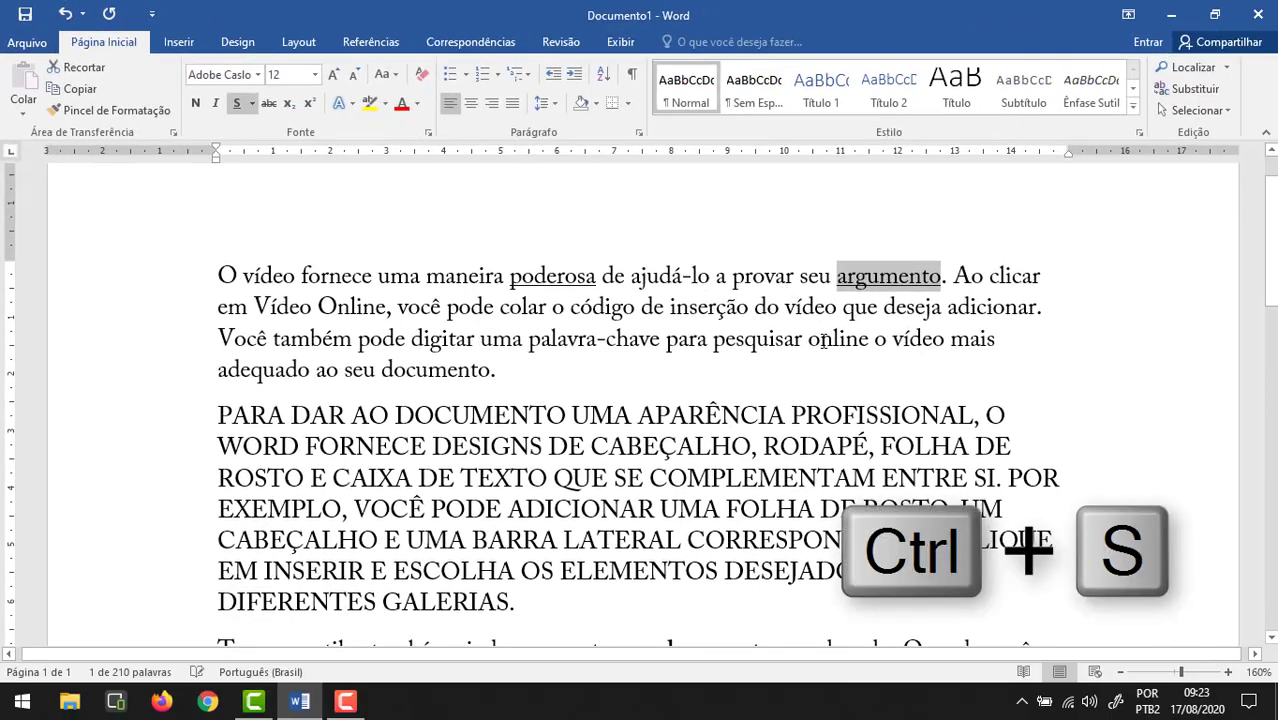
{"action": "left_click", "coordinate": [880, 280]}
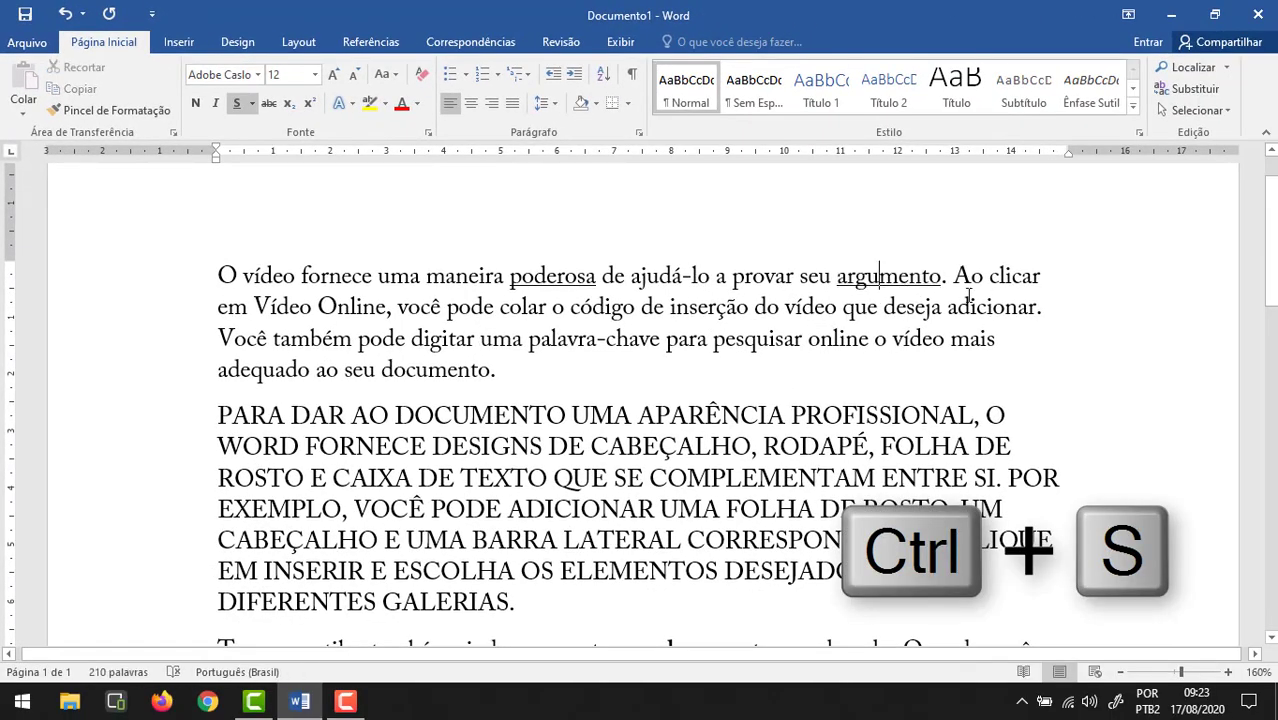
Step: Apply strikethrough to the entire uppercase second paragraph and deselect it
{"action": "scroll", "coordinate": [917, 305], "scroll_direction": "down", "scroll_amount": 1}
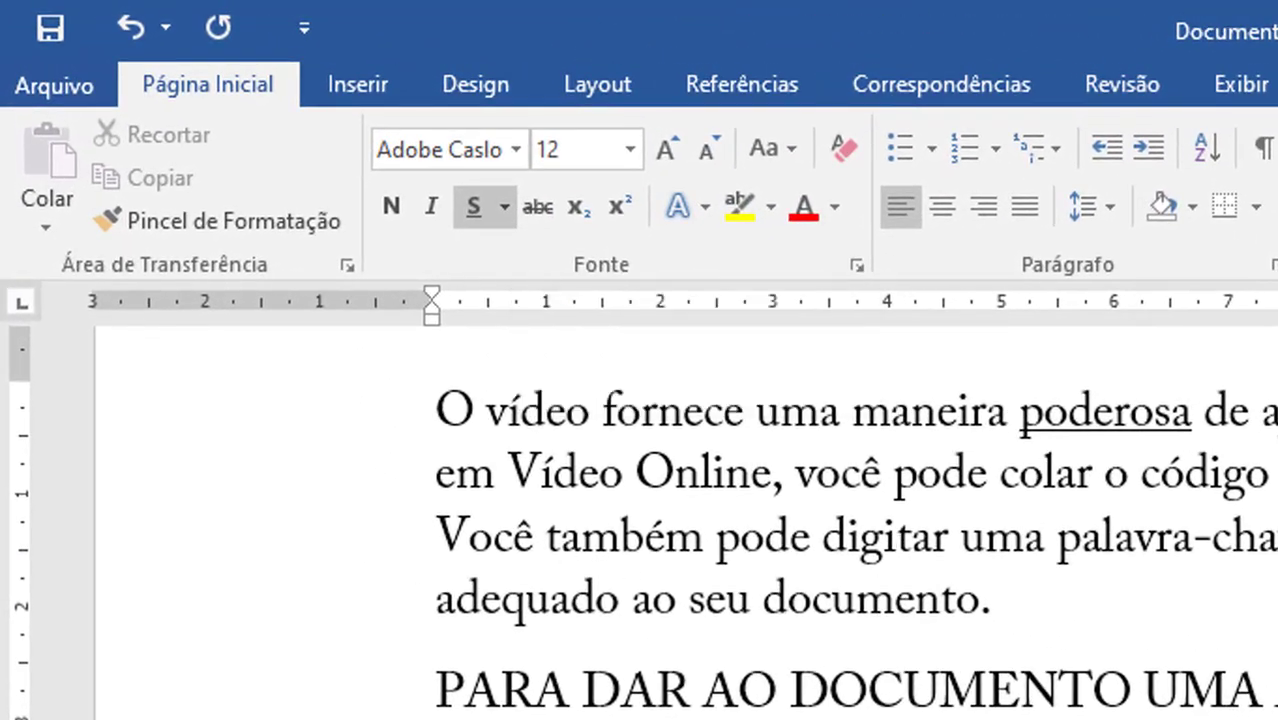
{"action": "left_click_drag", "start_coordinate": [428, 686], "coordinate": [1030, 719]}
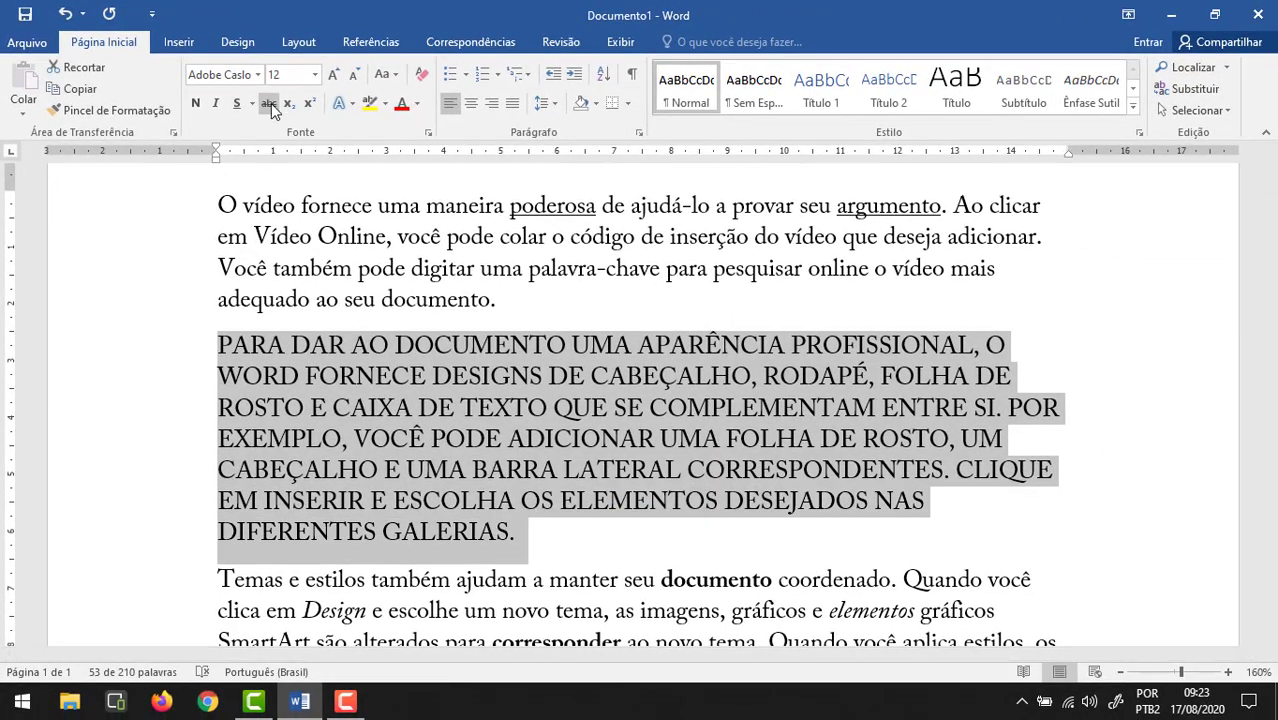
{"action": "left_click", "coordinate": [271, 103]}
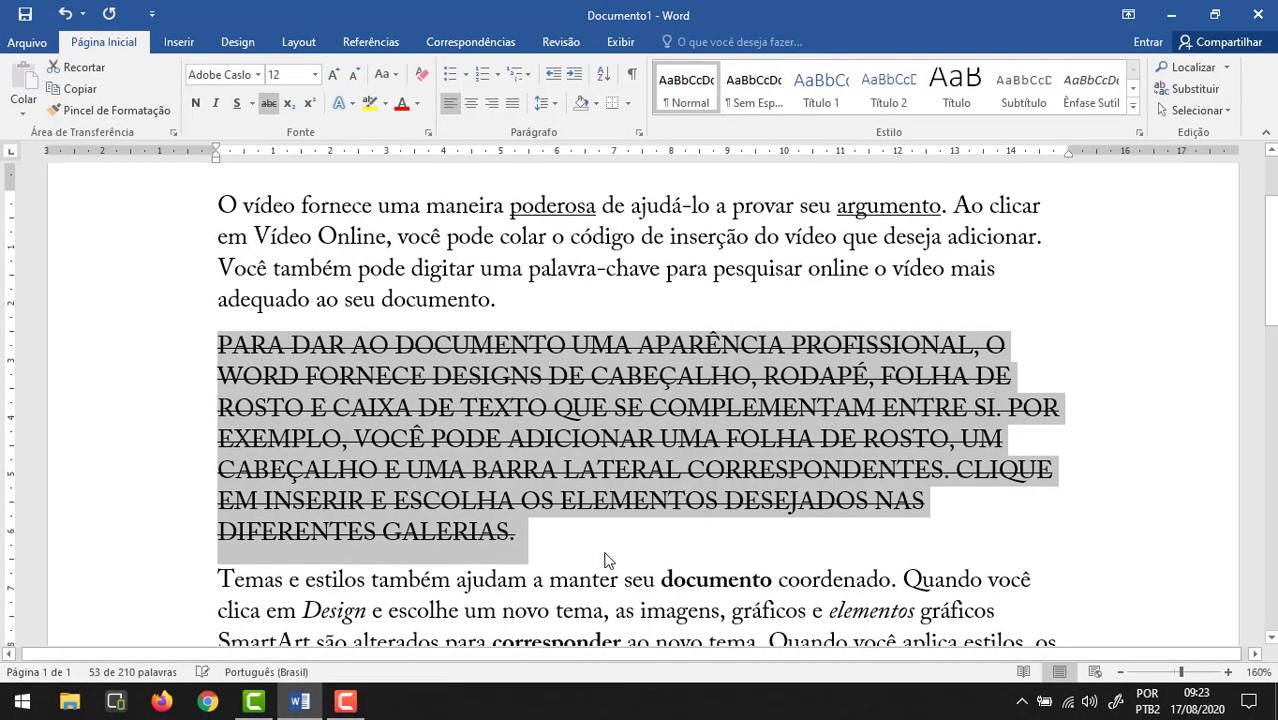
{"action": "left_click", "coordinate": [606, 554]}
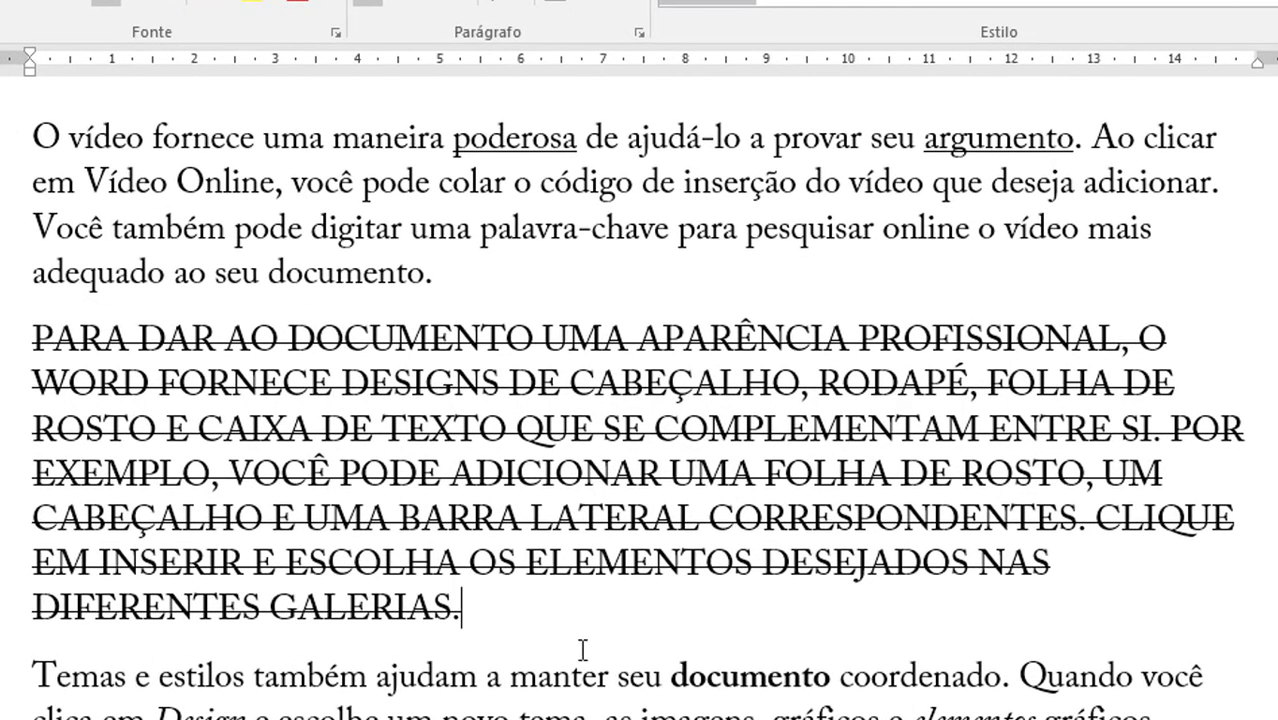
{"action": "scroll", "coordinate": [498, 556], "scroll_direction": "down", "scroll_amount": 2}
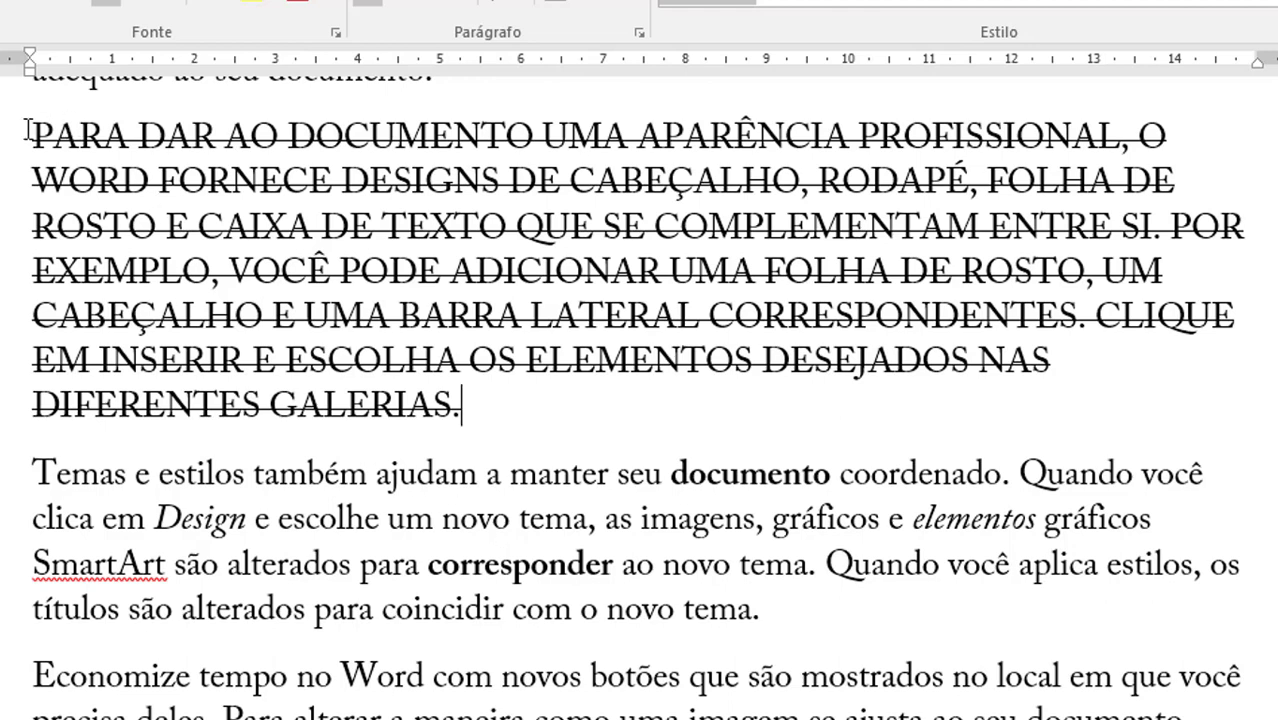
{"action": "left_click_drag", "start_coordinate": [35, 133], "coordinate": [519, 417]}
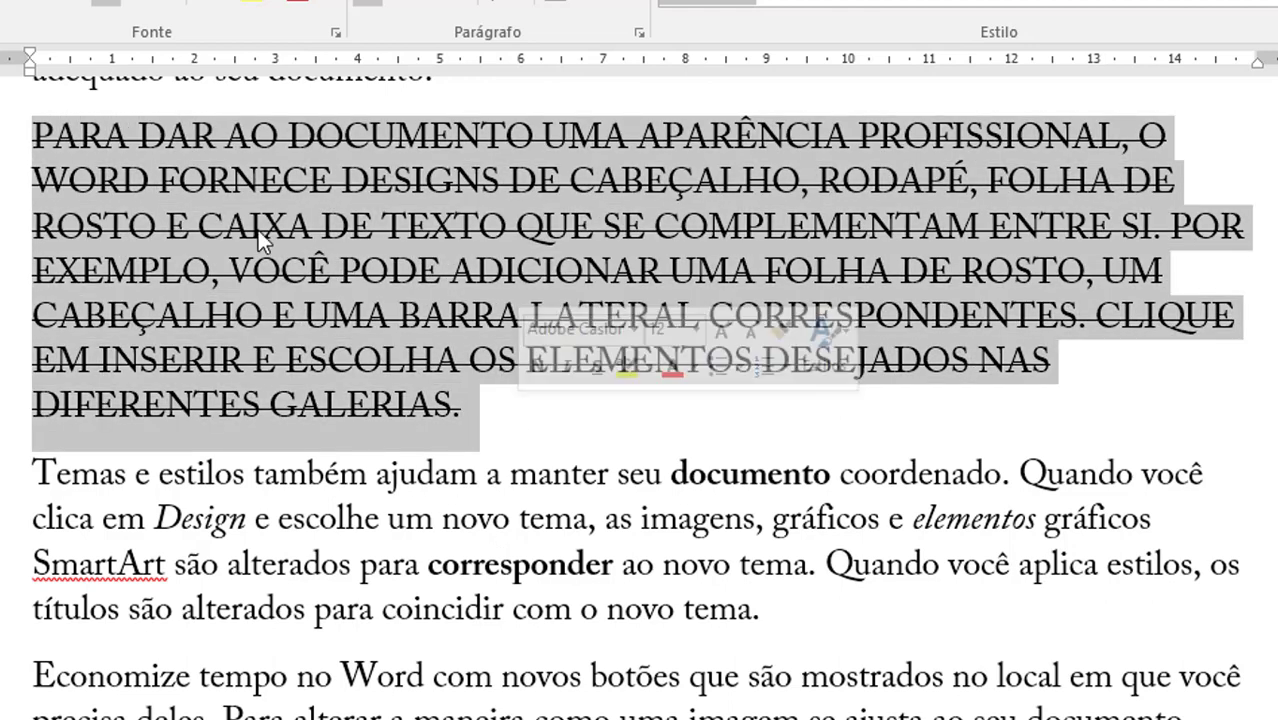
{"action": "left_click", "coordinate": [100, 468]}
{"action": "left_click_drag", "start_coordinate": [110, 470], "coordinate": [760, 612]}
{"action": "left_click_drag", "start_coordinate": [32, 118], "coordinate": [480, 420]}
{"action": "left_click_drag", "start_coordinate": [778, 615], "coordinate": [36, 470]}
{"action": "left_click", "coordinate": [433, 405]}
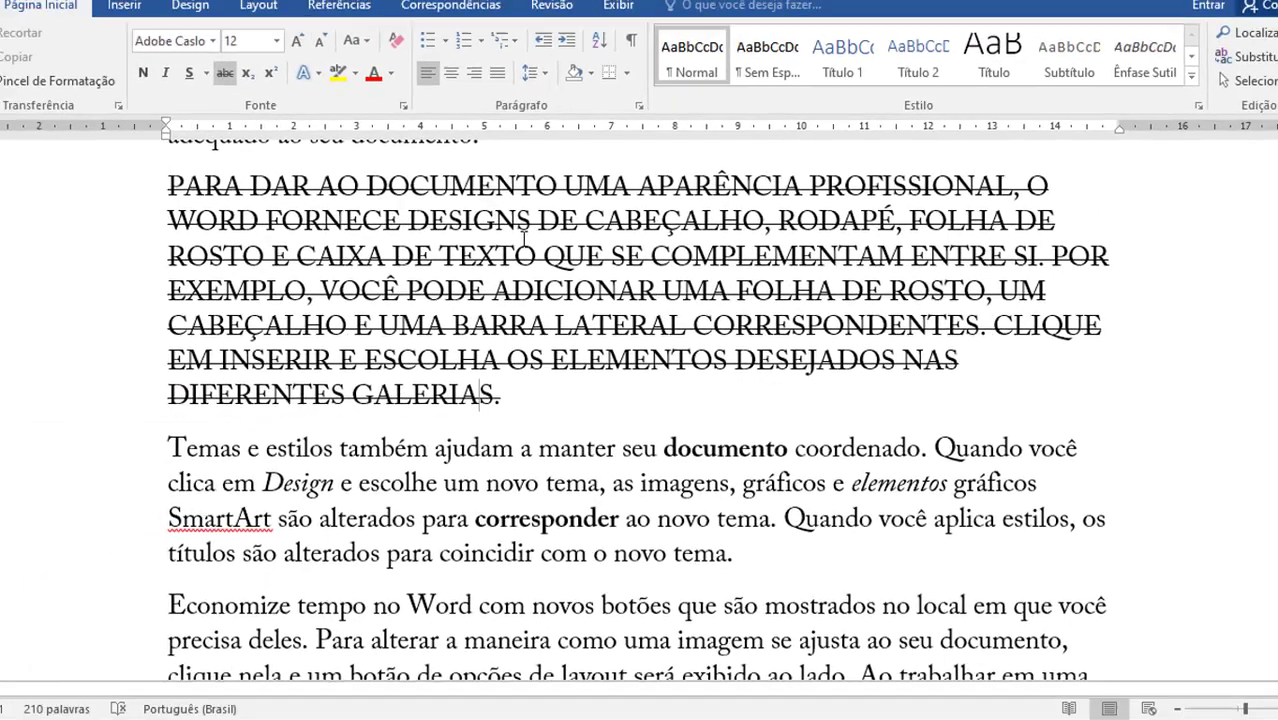
Step: Add the text "H2O" on its own line below the document's last paragraph
{"action": "scroll", "coordinate": [465, 238], "scroll_direction": "down", "scroll_amount": 2}
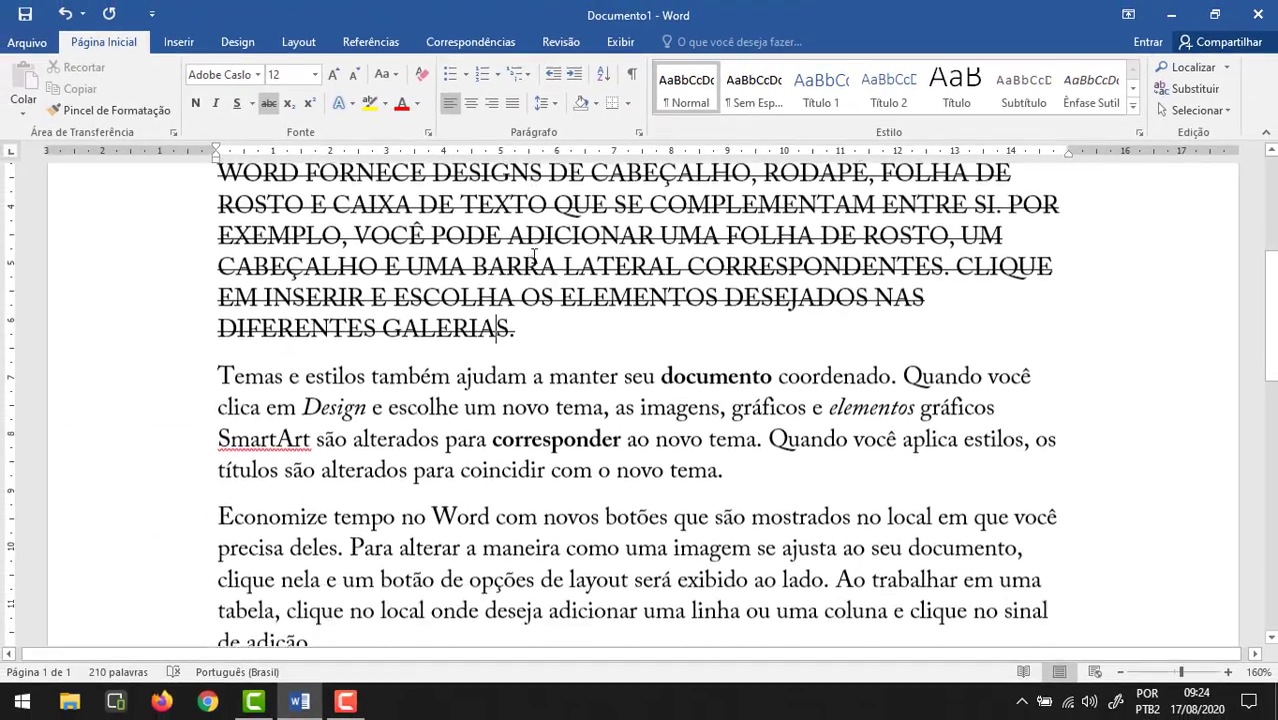
{"action": "scroll", "coordinate": [526, 264], "scroll_direction": "down", "scroll_amount": 1}
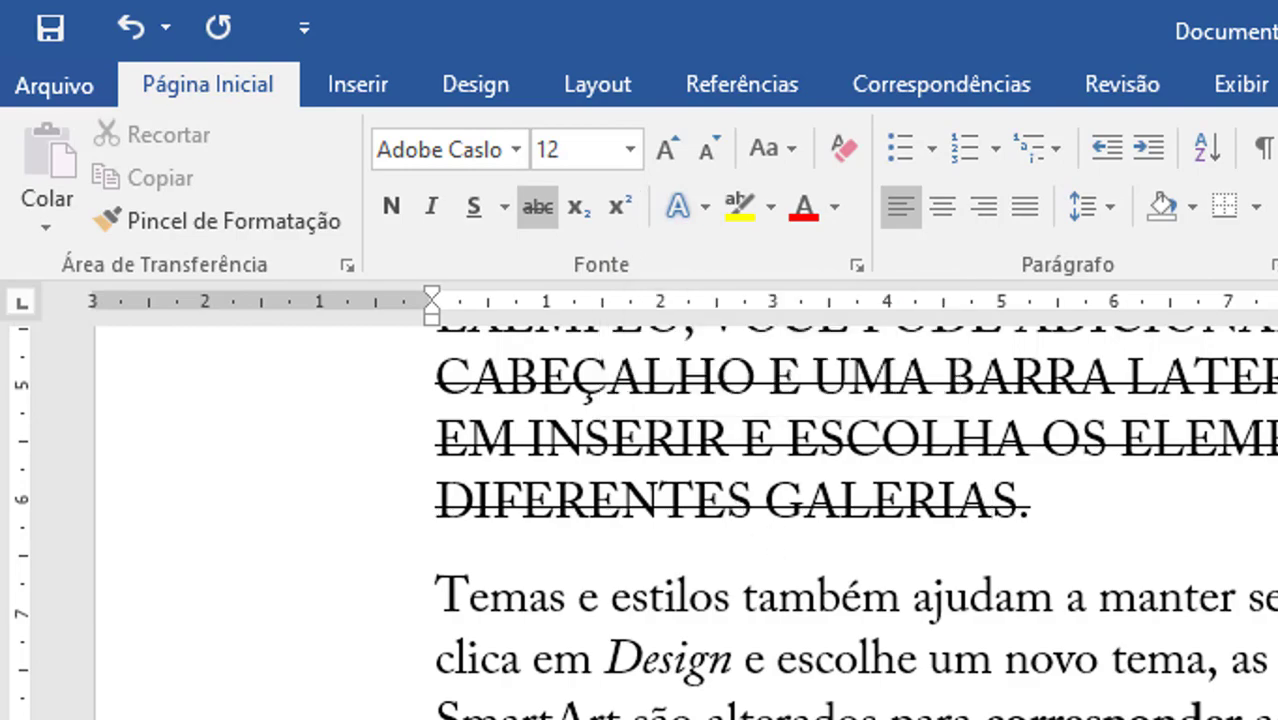
{"action": "scroll", "coordinate": [700, 520], "scroll_direction": "down", "scroll_amount": 1}
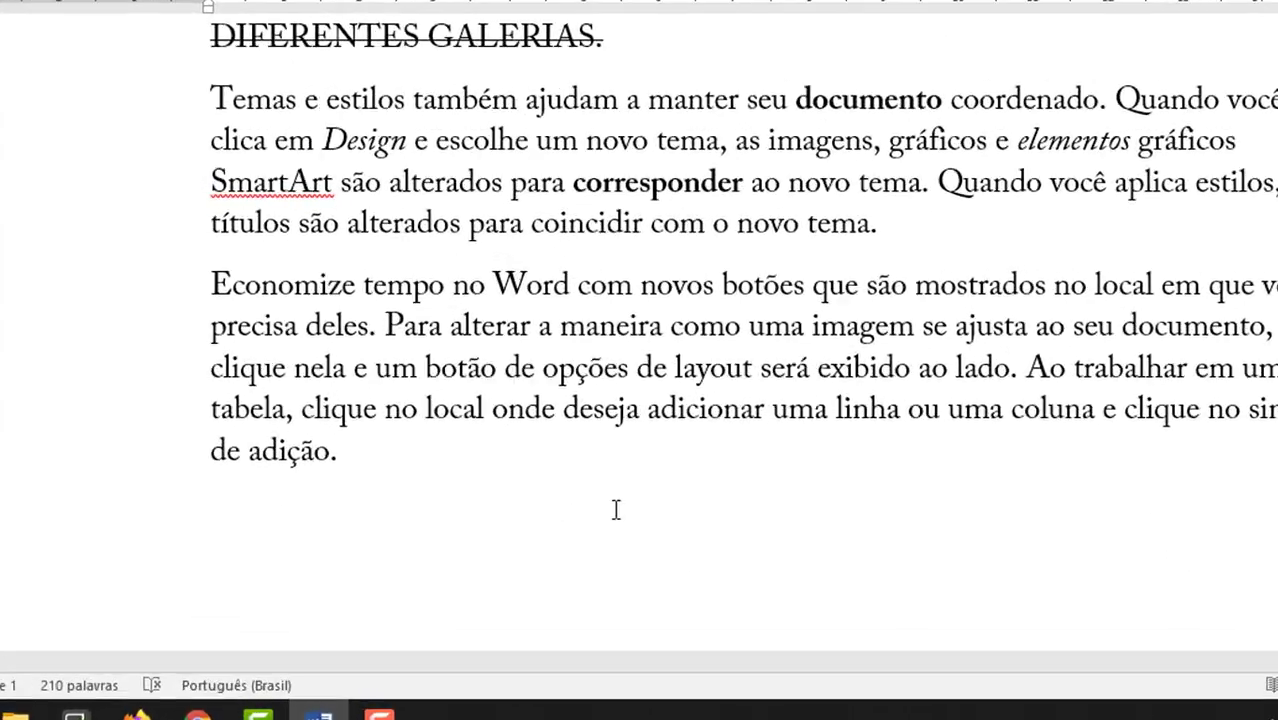
{"action": "type", "text": "H"}
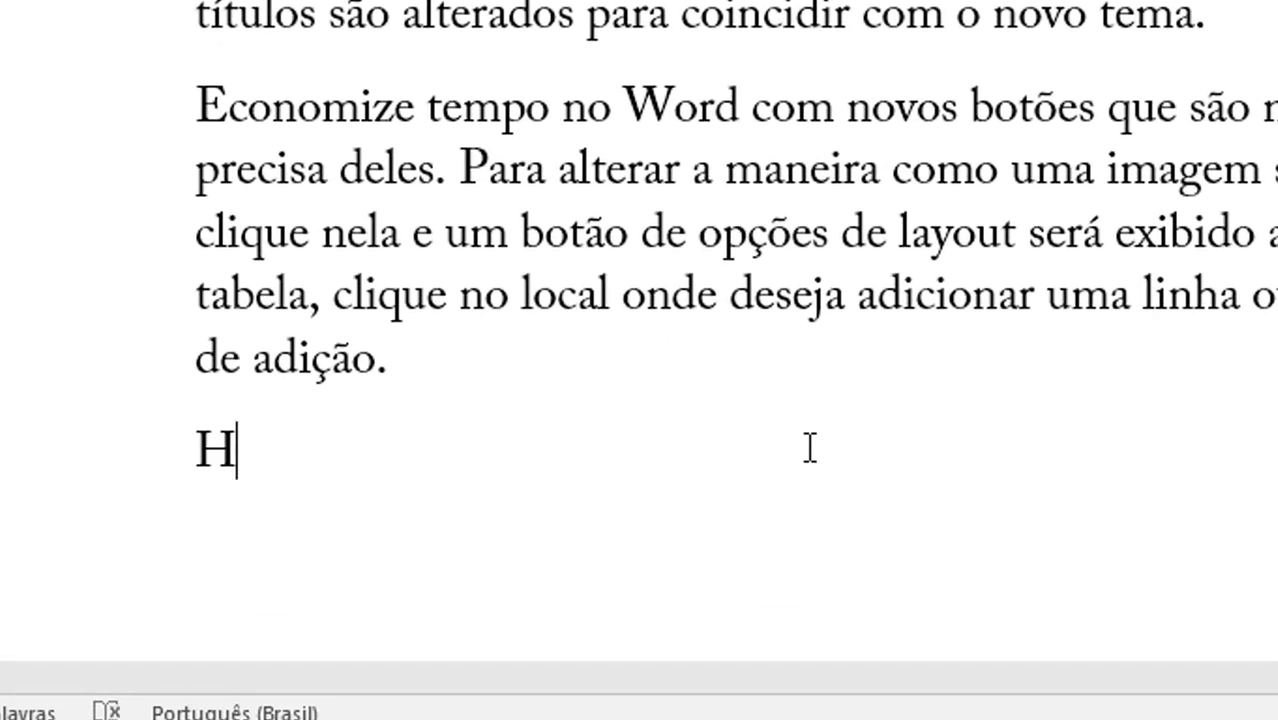
{"action": "type", "text": "2O"}
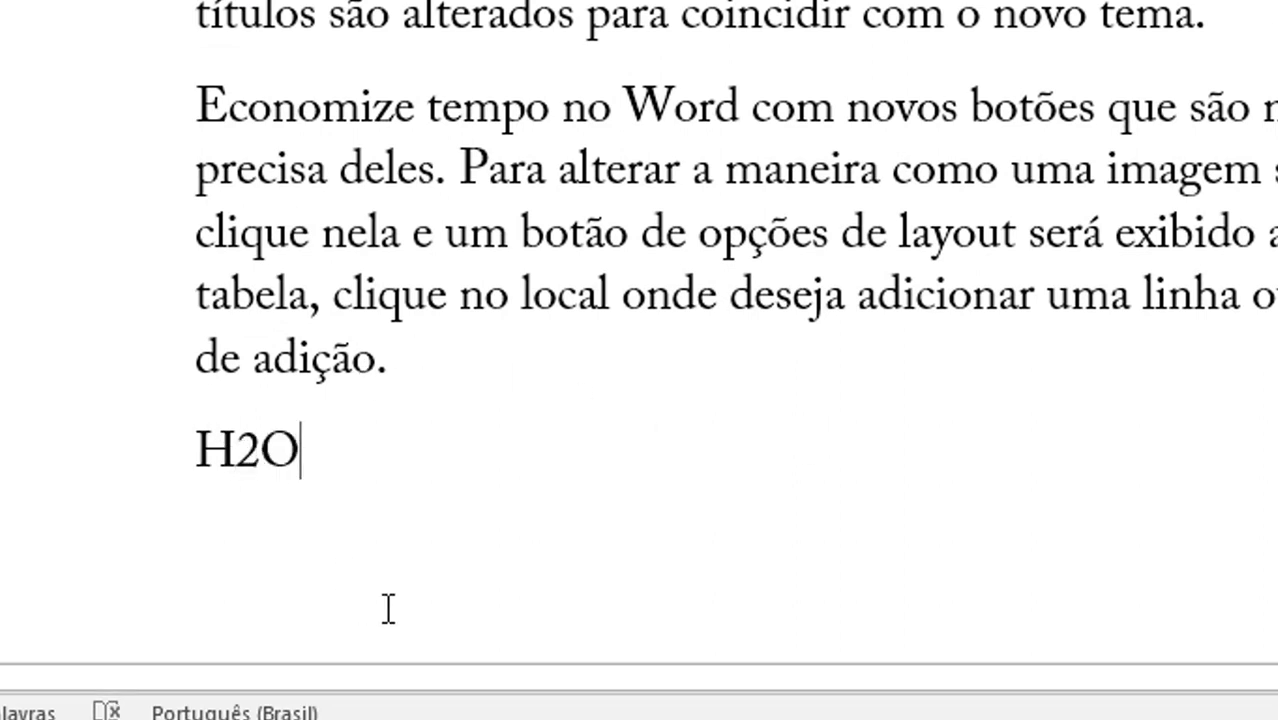
{"action": "scroll", "coordinate": [322, 456], "scroll_direction": "up", "scroll_amount": 3}
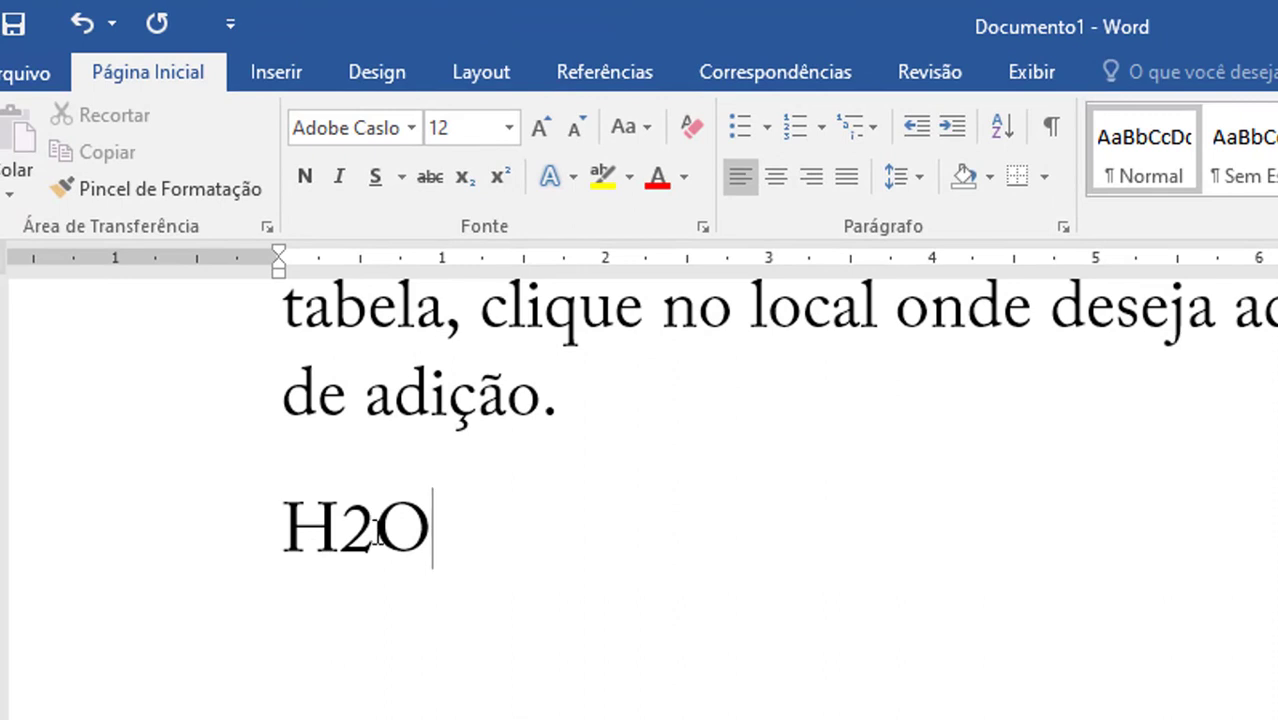
Step: Format the "2" in the "H2O" line as subscript and deselect it
{"action": "left_click_drag", "start_coordinate": [341, 527], "coordinate": [360, 555]}
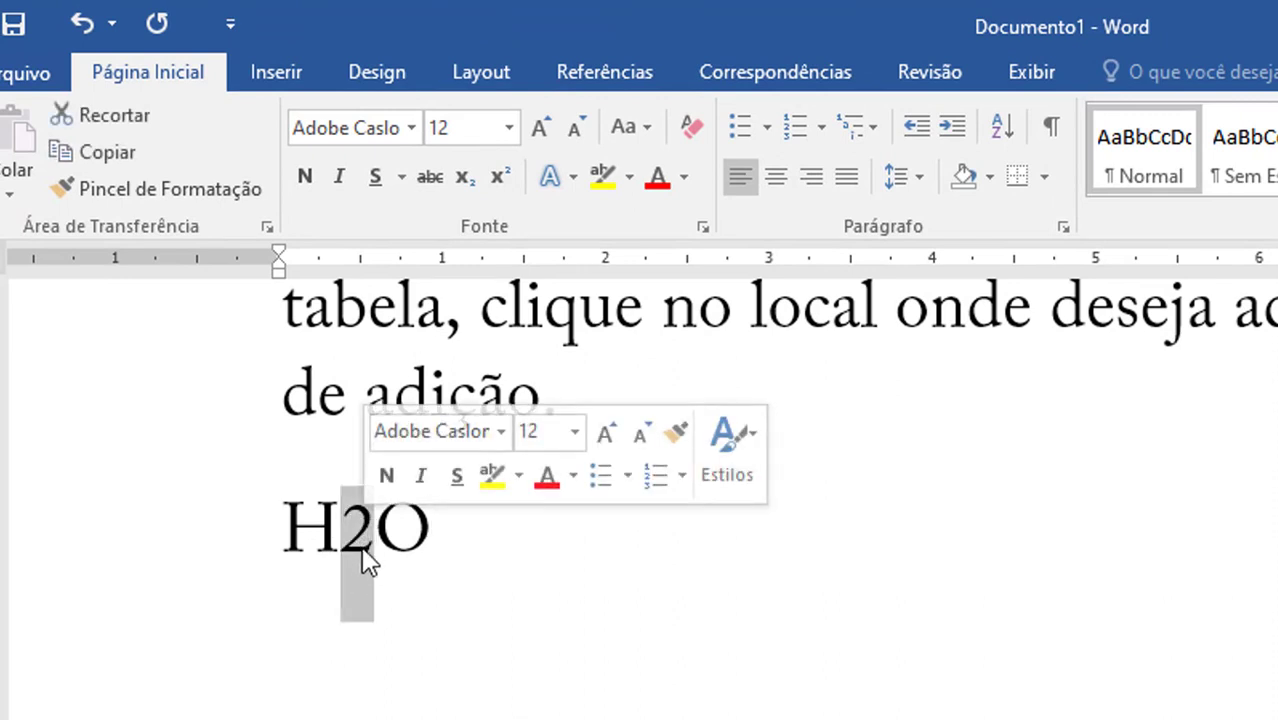
{"action": "left_click", "coordinate": [467, 182]}
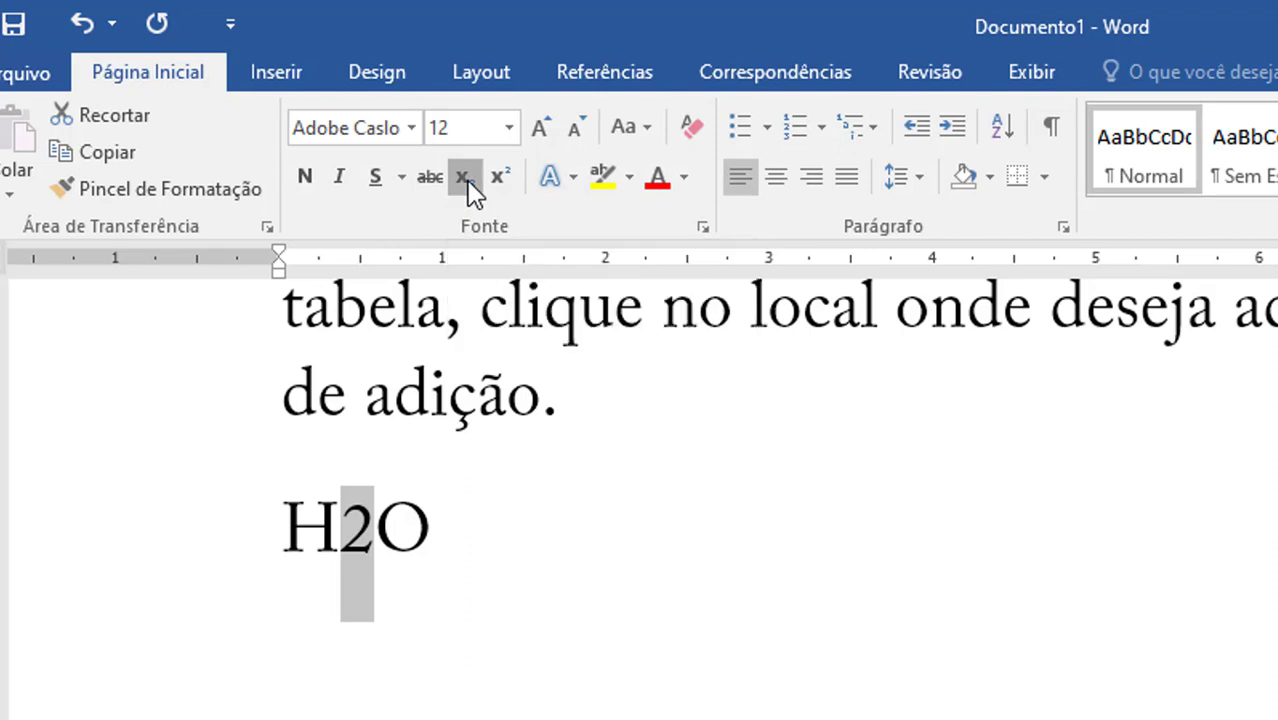
{"action": "left_click", "coordinate": [428, 533]}
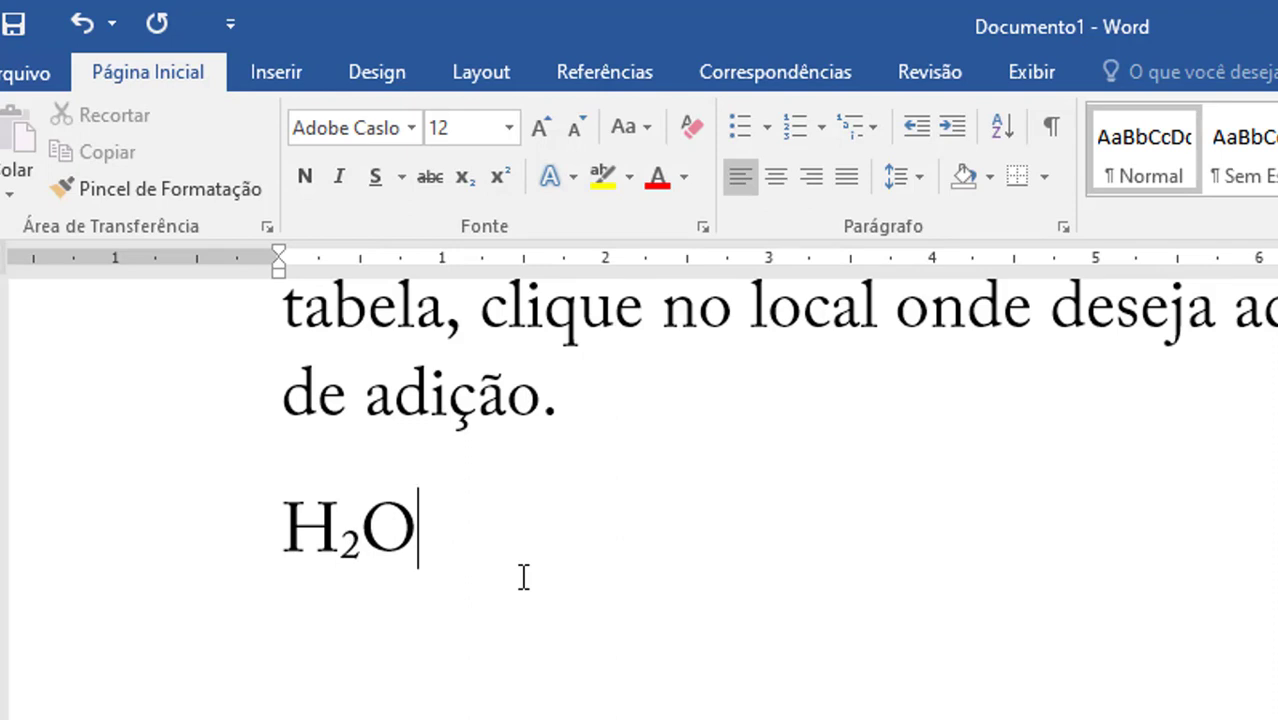
Step: Add the line "22x-3" below H2O and format its "2x-3" part as superscript, making it the exponent of the first 2
{"action": "key", "text": "Return"}
{"action": "type", "text": "2"}
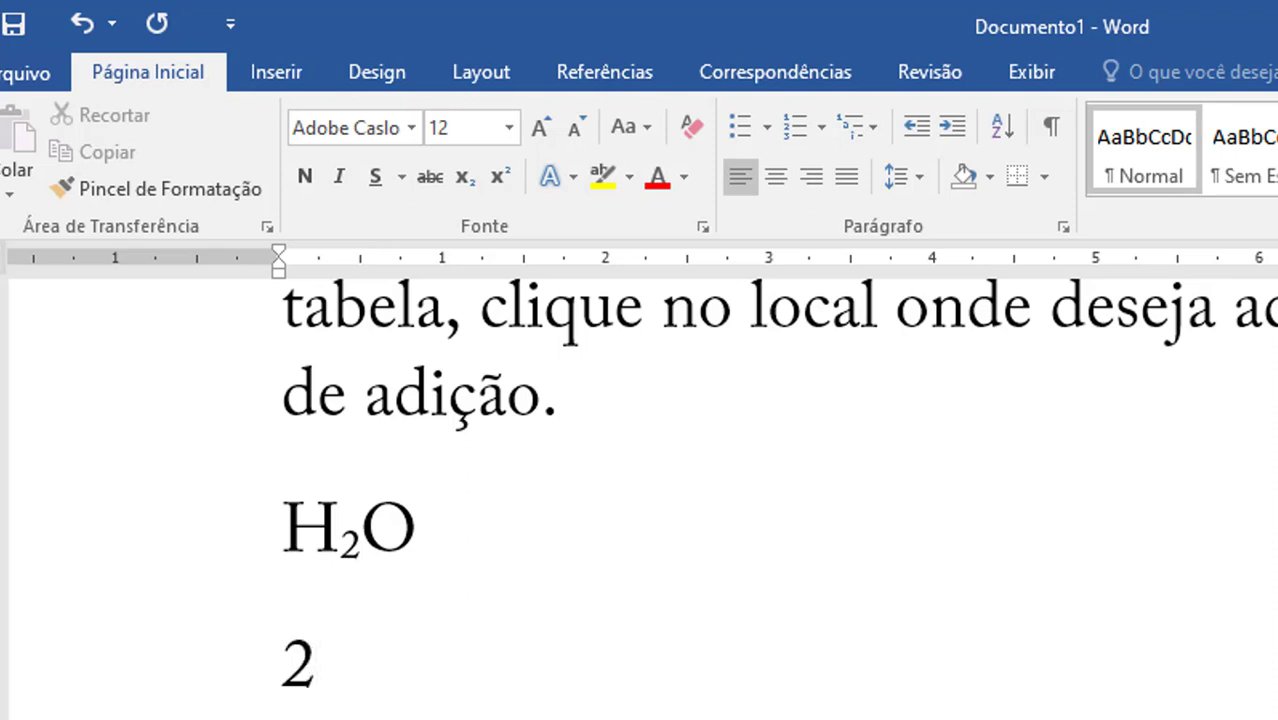
{"action": "type", "text": "2x-3"}
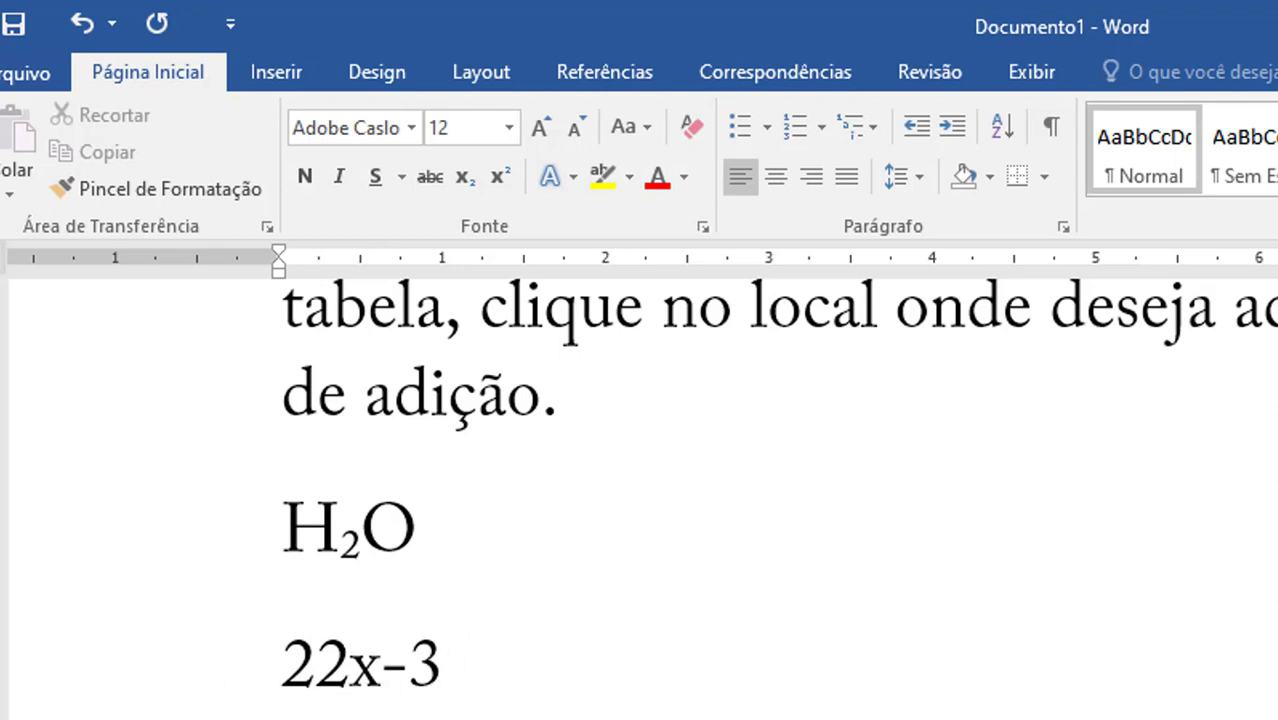
{"action": "left_click_drag", "start_coordinate": [445, 666], "coordinate": [332, 662]}
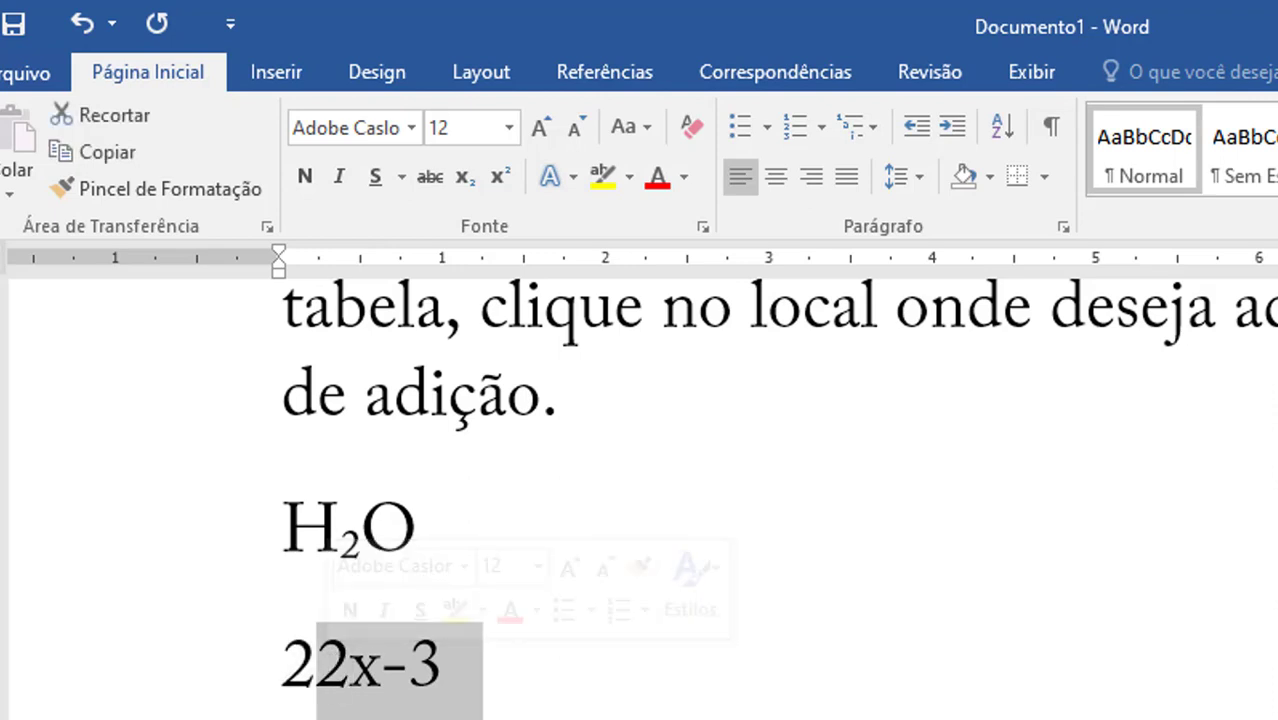
{"action": "left_click", "coordinate": [510, 172]}
{"action": "left_click", "coordinate": [424, 545]}
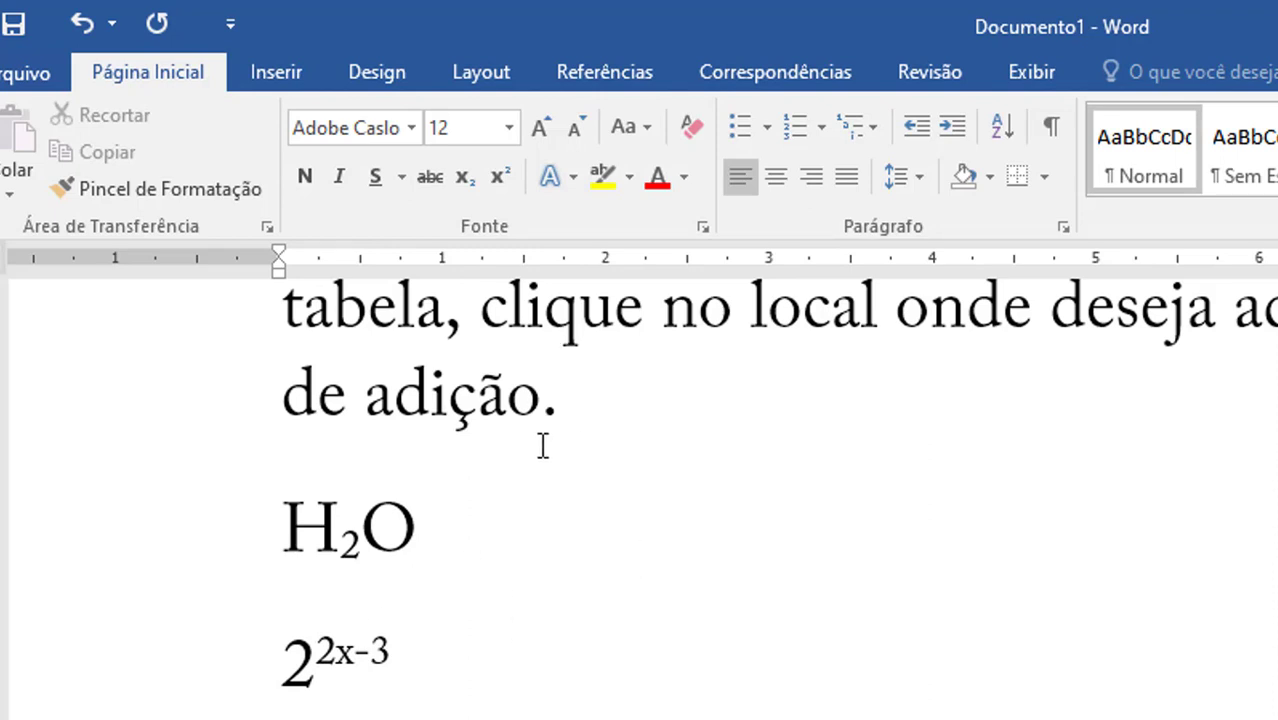
Step: Insert a new line above H2O and enter "123" there in superscript
{"action": "left_click", "coordinate": [281, 524]}
{"action": "key", "text": "Return"}
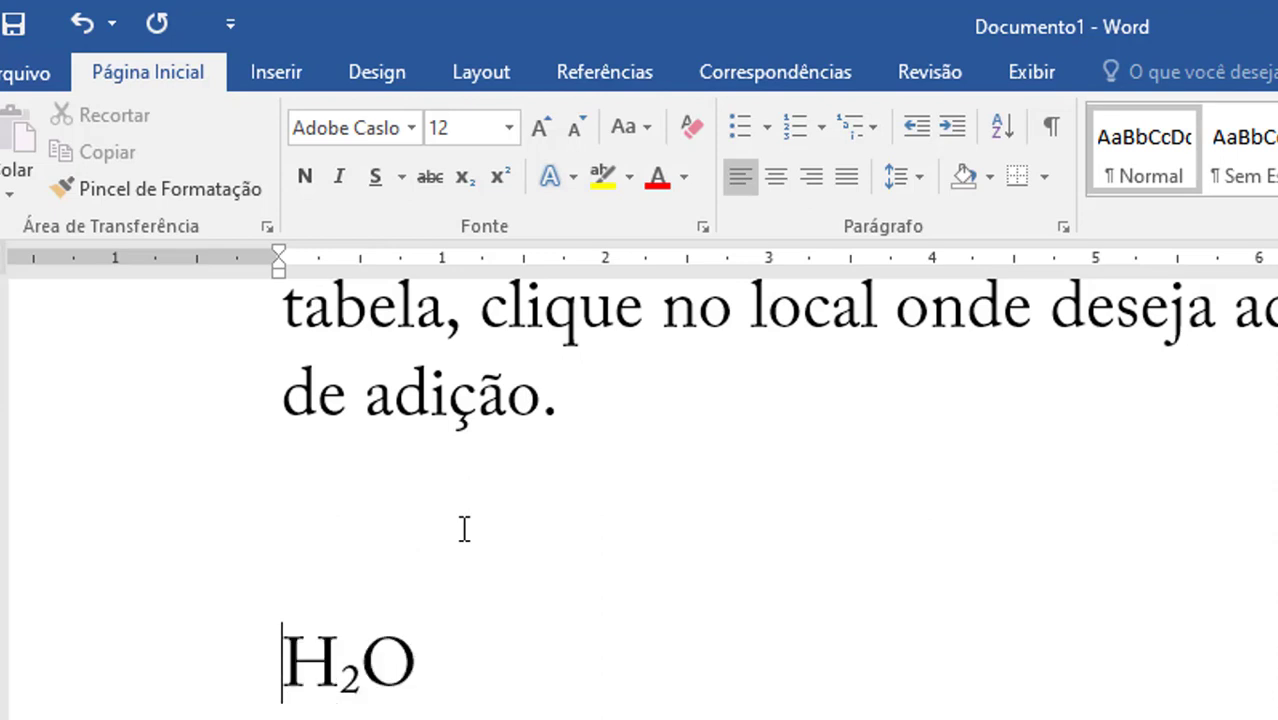
{"action": "left_click", "coordinate": [324, 530]}
{"action": "type", "text": "123"}
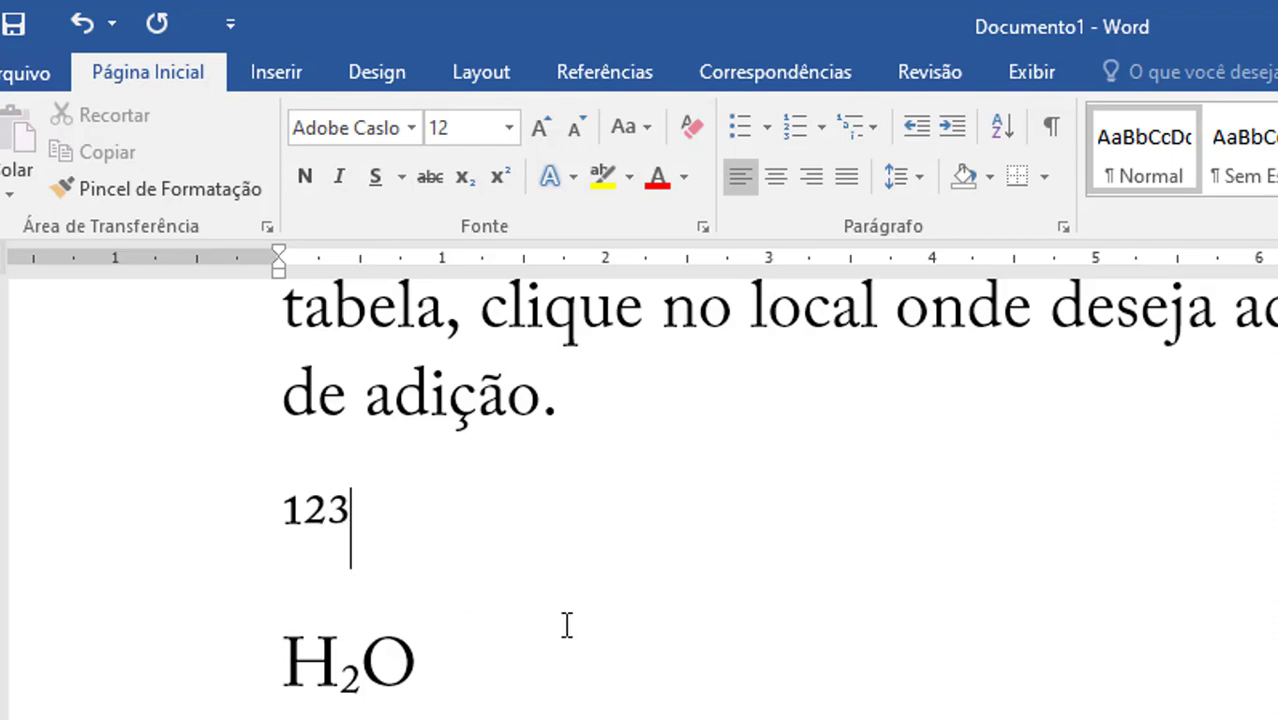
Step: Apply the blue text effect with reflection to "O vídeo fornece uma maneira" at the start of the first paragraph
{"action": "scroll", "coordinate": [640, 522], "scroll_direction": "up", "scroll_amount": 10}
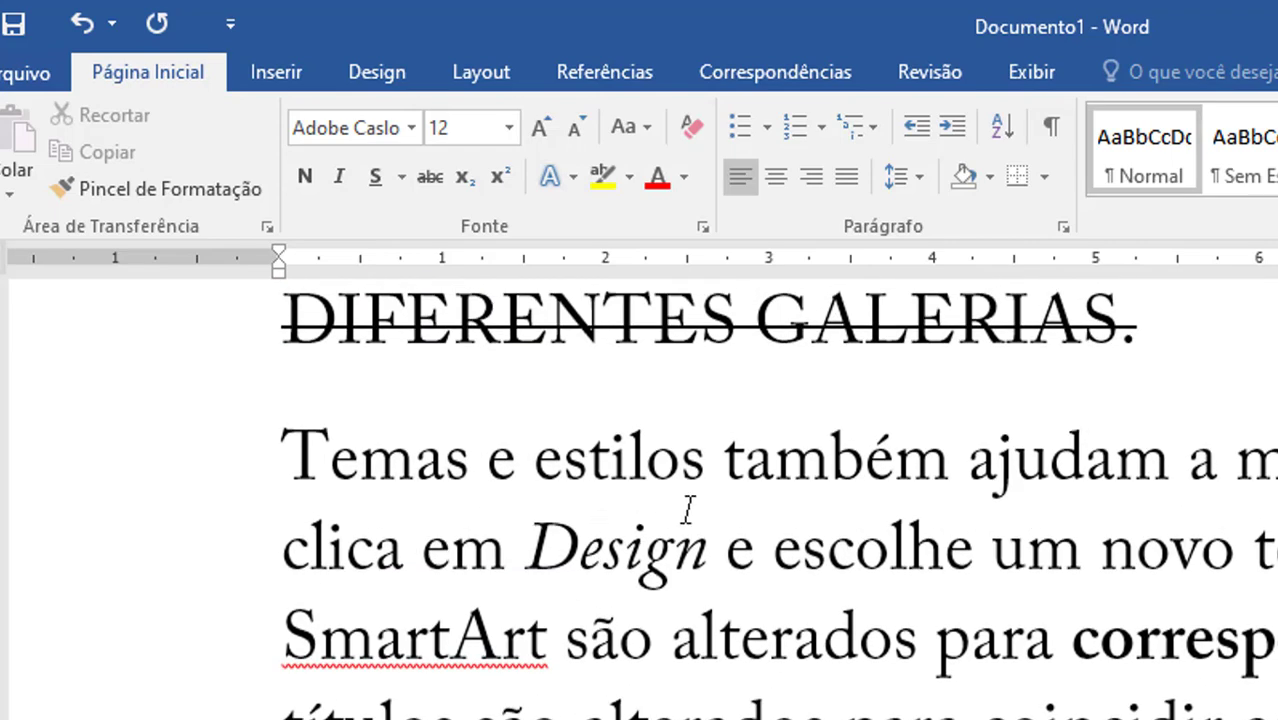
{"action": "scroll", "coordinate": [822, 528], "scroll_direction": "up", "scroll_amount": 3}
{"action": "scroll", "coordinate": [790, 507], "scroll_direction": "down", "scroll_amount": 3}
{"action": "scroll", "coordinate": [602, 490], "scroll_direction": "up", "scroll_amount": 3}
{"action": "scroll", "coordinate": [650, 488], "scroll_direction": "up", "scroll_amount": 5}
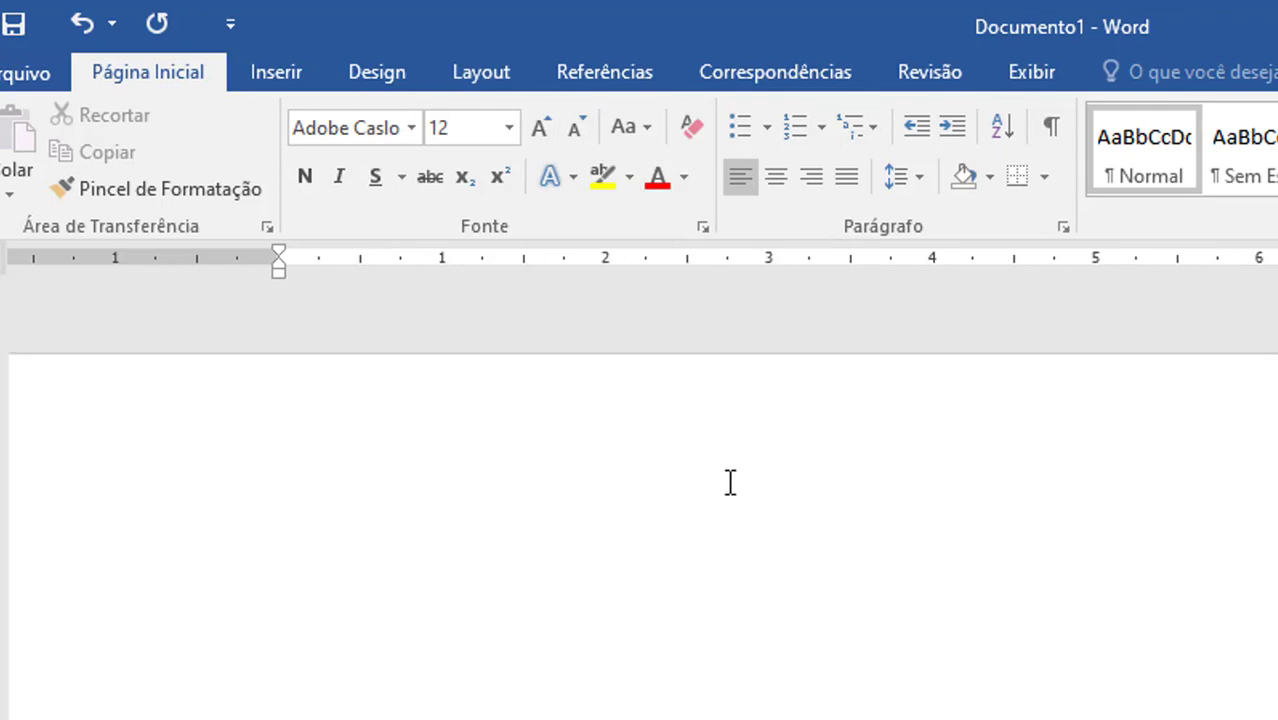
{"action": "scroll", "coordinate": [813, 545], "scroll_direction": "up", "scroll_amount": 1}
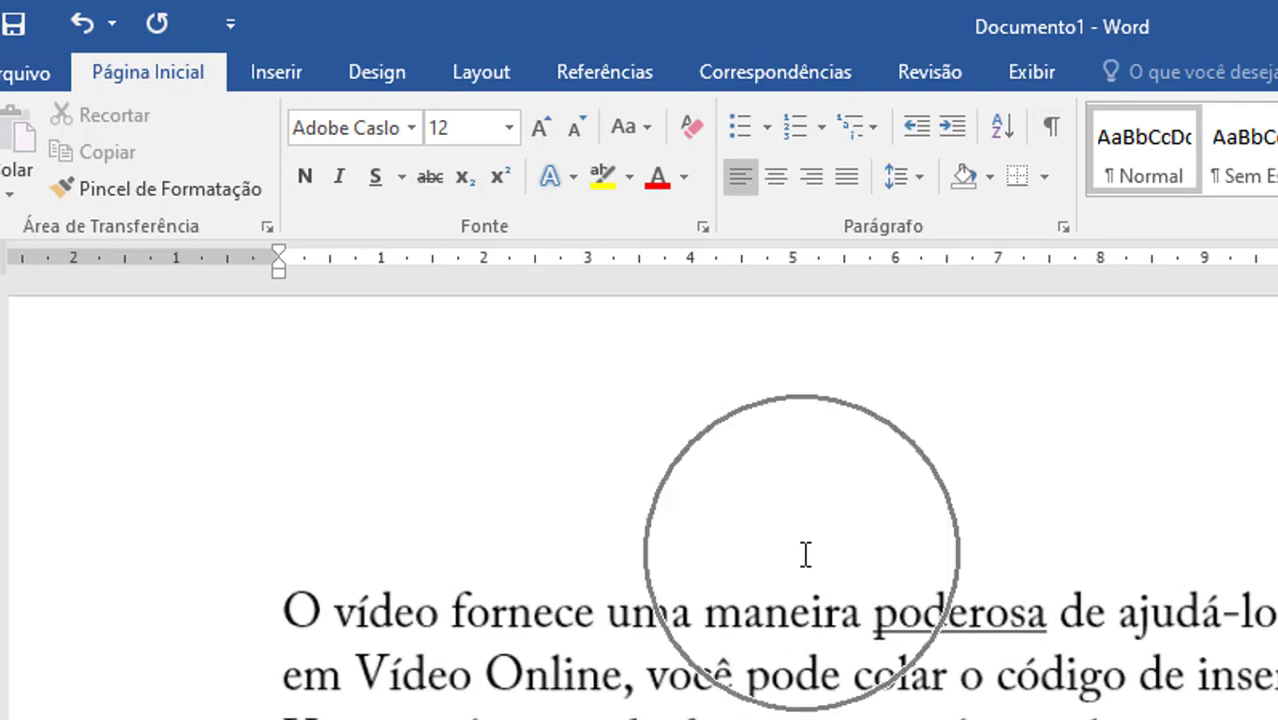
{"action": "scroll", "coordinate": [880, 650], "scroll_direction": "down", "scroll_amount": 2}
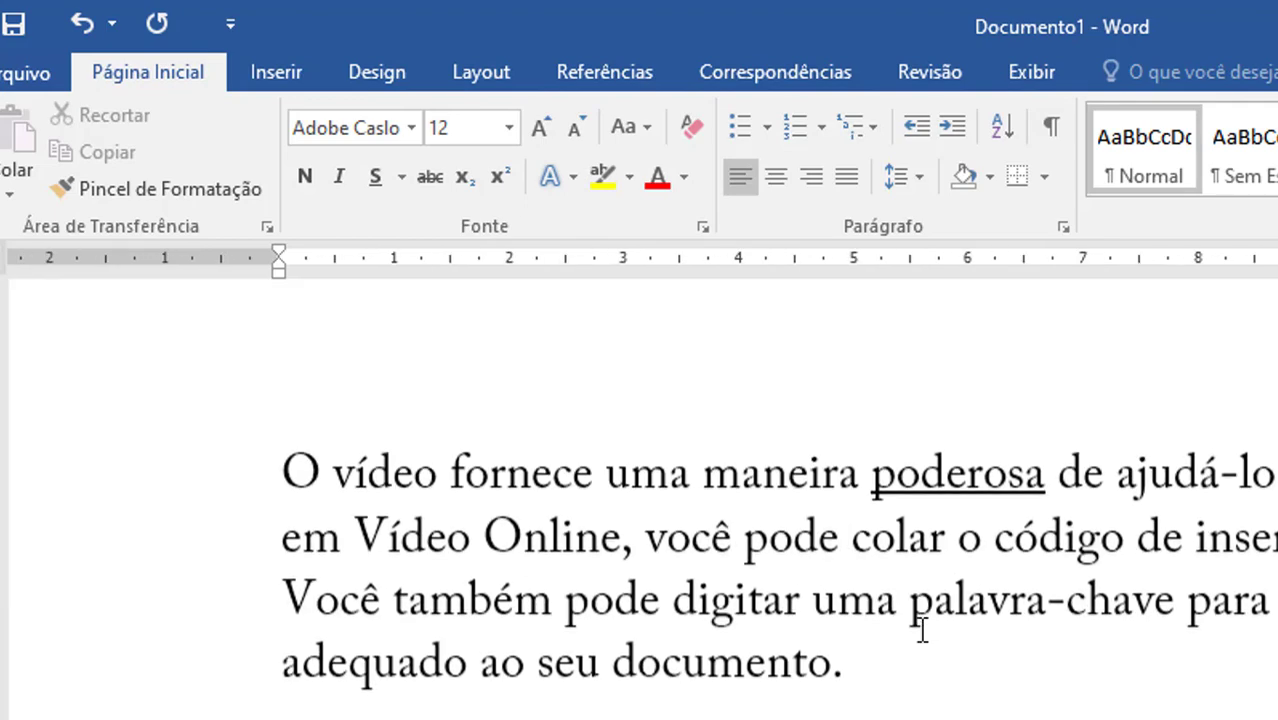
{"action": "left_click_drag", "start_coordinate": [287, 465], "coordinate": [860, 468]}
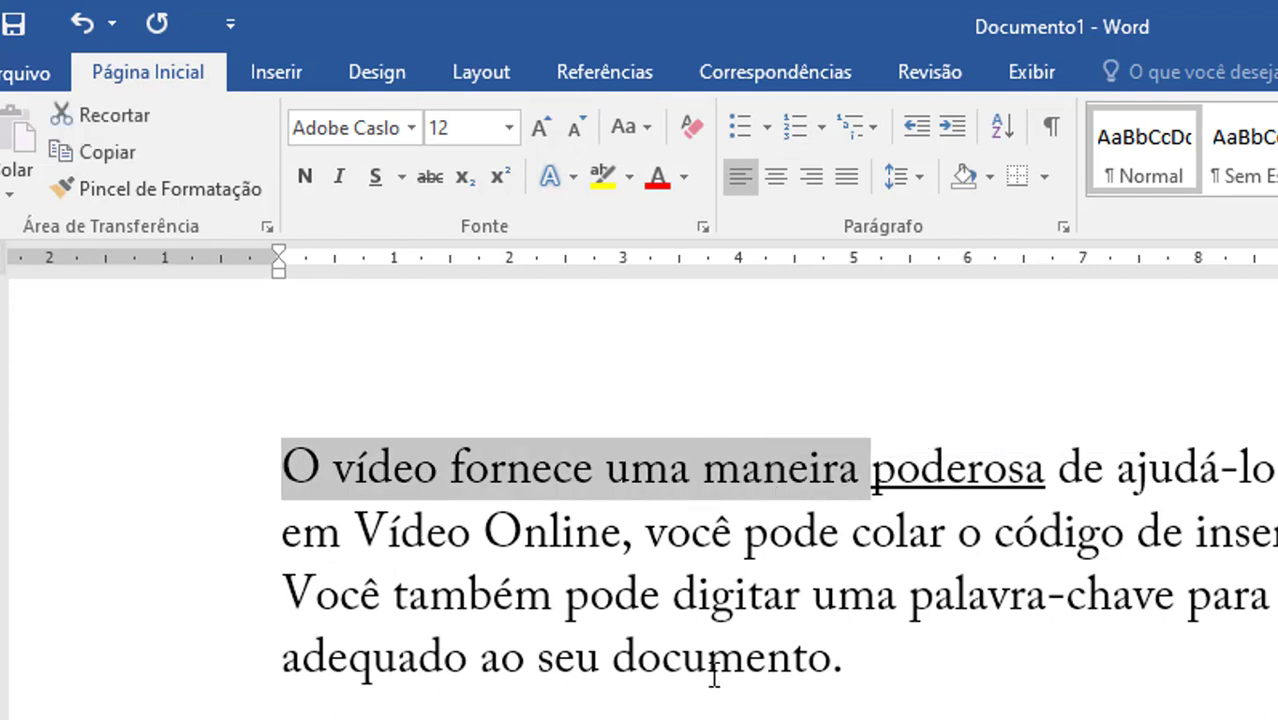
{"action": "left_click", "coordinate": [574, 181]}
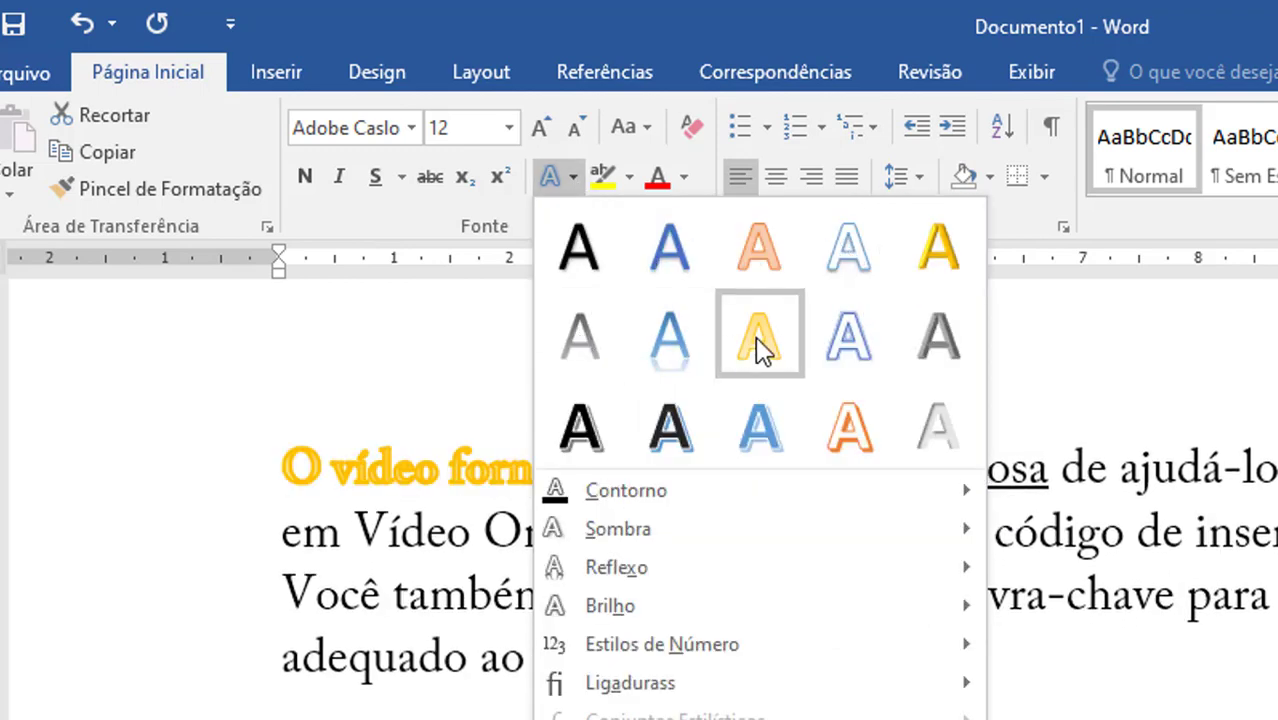
{"action": "left_click", "coordinate": [695, 350]}
{"action": "left_click", "coordinate": [737, 600]}
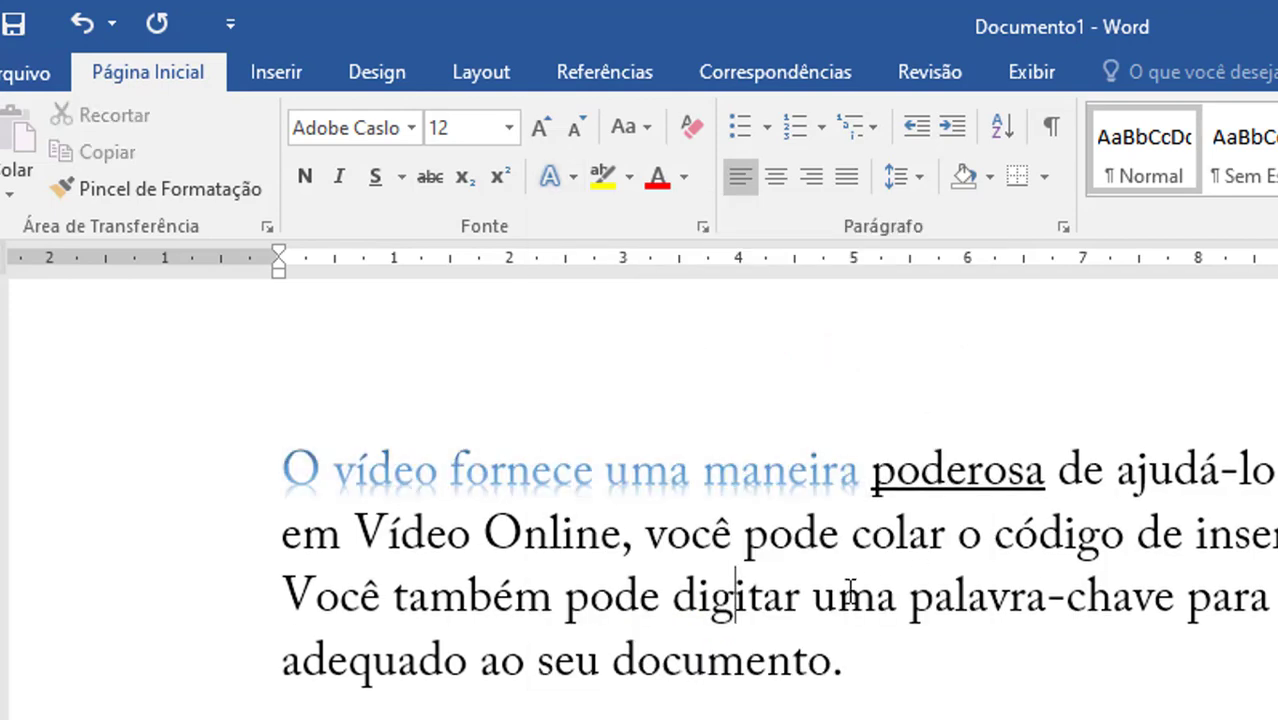
Step: Apply a yellow glow text effect to "uma palavra-chave" in the first paragraph and deselect it
{"action": "left_click_drag", "start_coordinate": [899, 600], "coordinate": [1183, 600]}
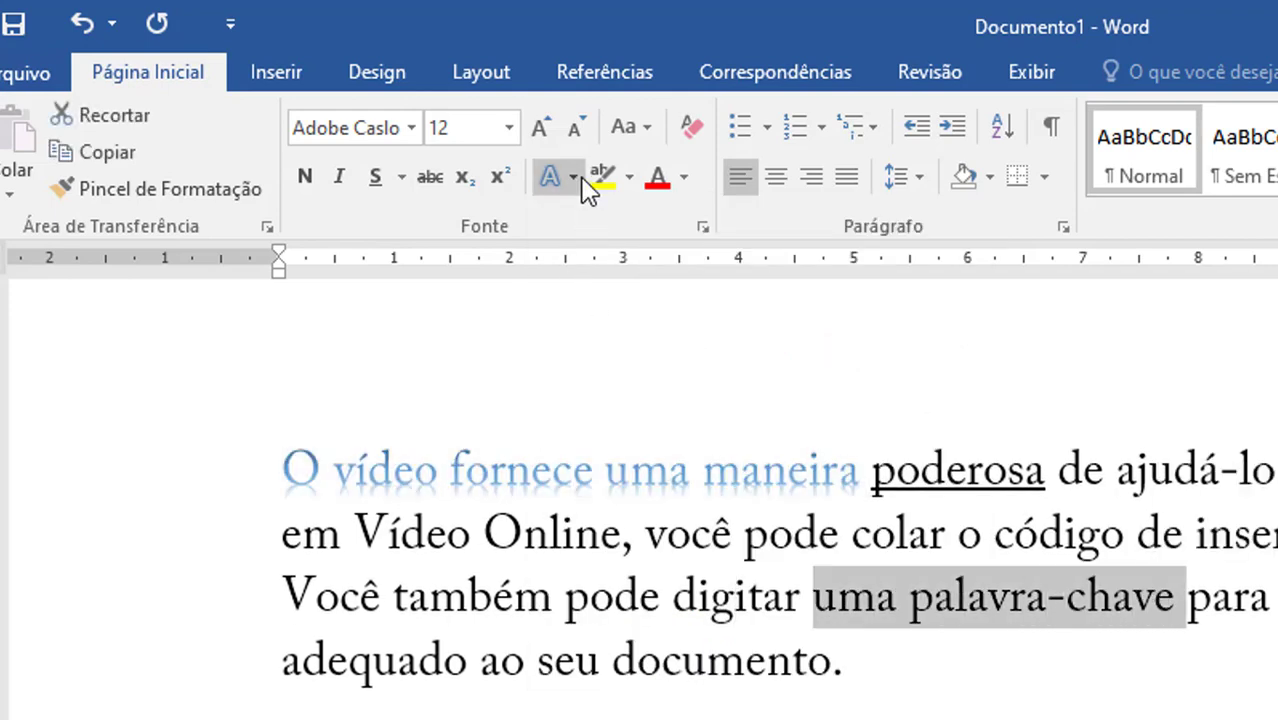
{"action": "left_click", "coordinate": [575, 177]}
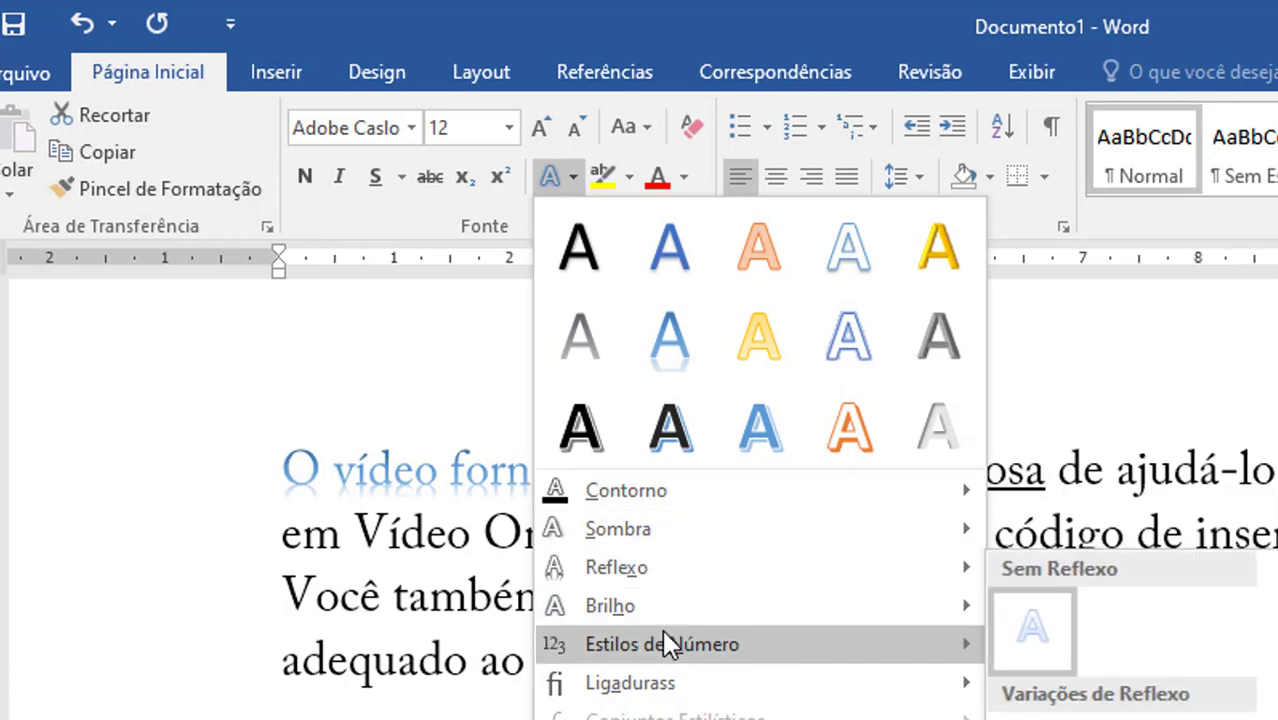
{"action": "mouse_move", "coordinate": [735, 610]}
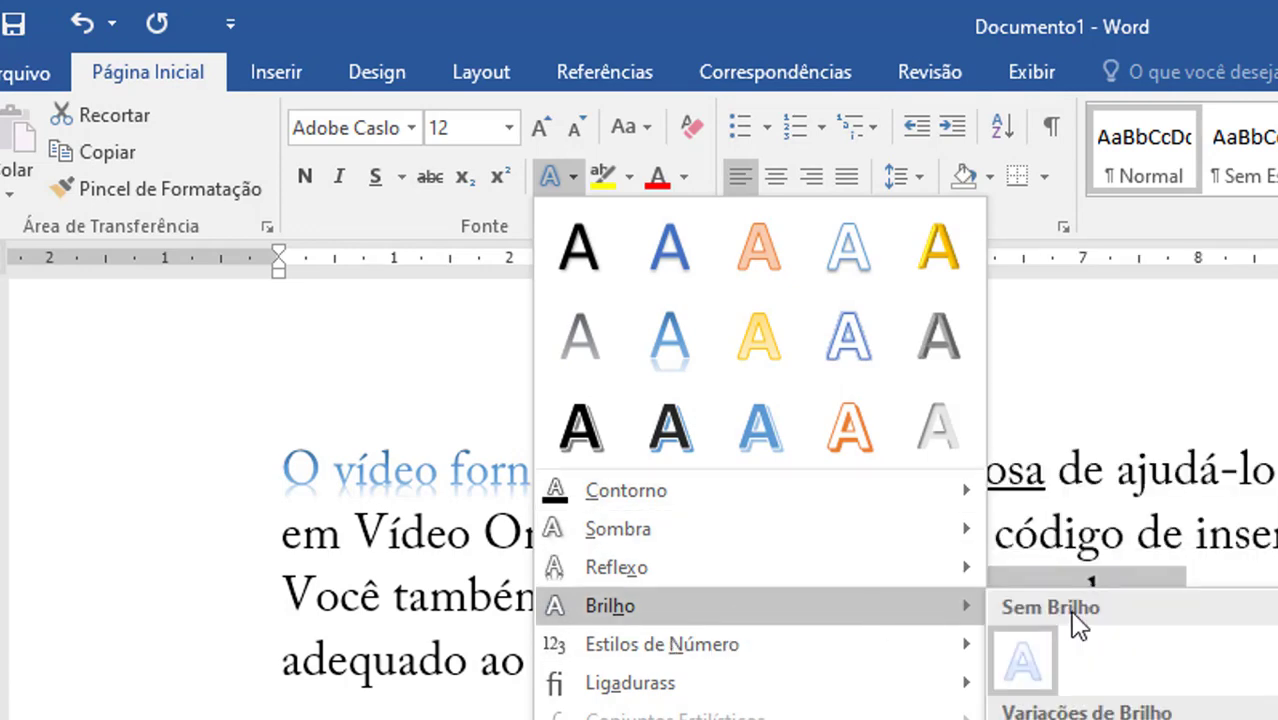
{"action": "left_click", "coordinate": [1255, 679]}
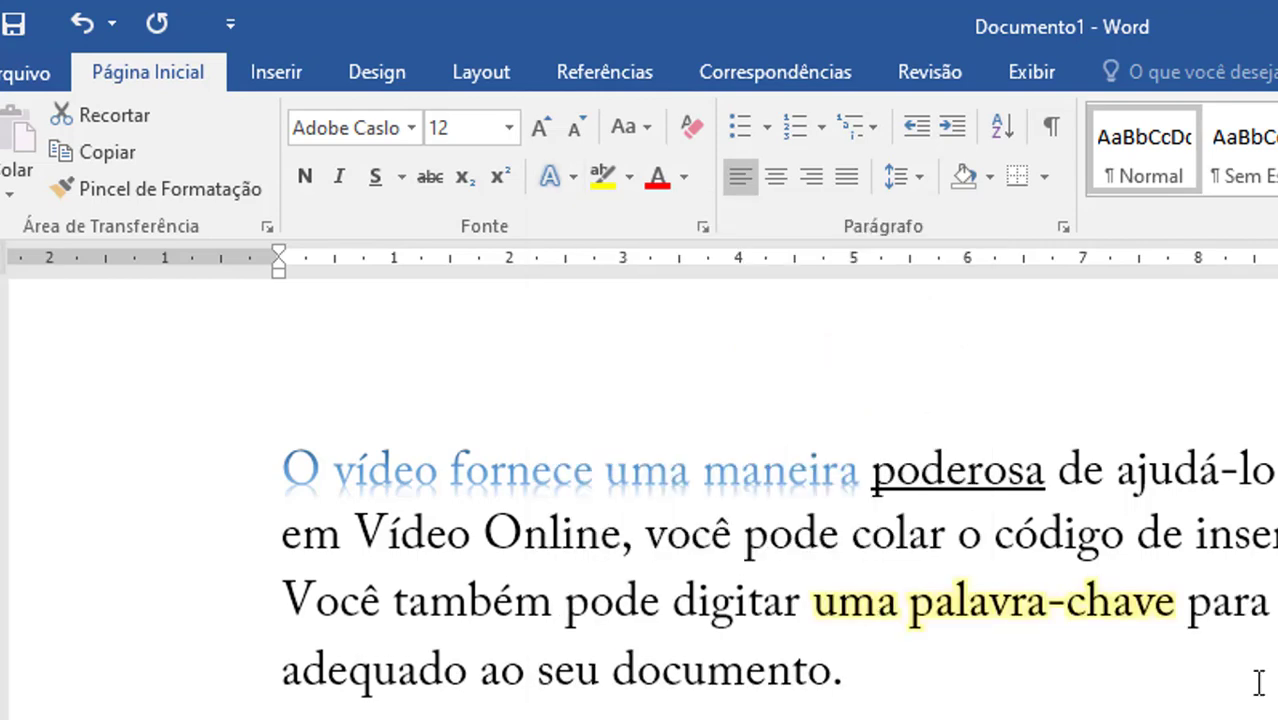
{"action": "left_click", "coordinate": [1233, 600]}
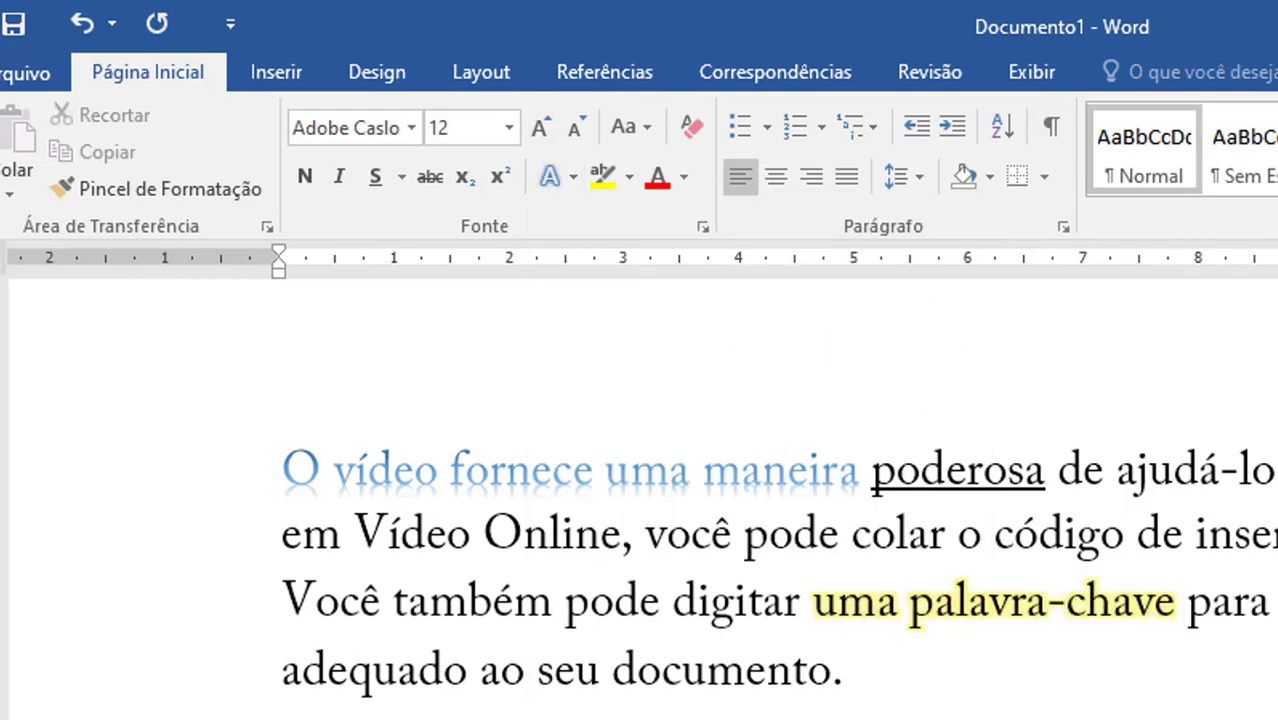
Step: Highlight "Temas e estilos também ajudam a manter seu documento coordenado" in the third paragraph in yellow
{"action": "scroll", "coordinate": [880, 370], "scroll_direction": "down", "scroll_amount": 2}
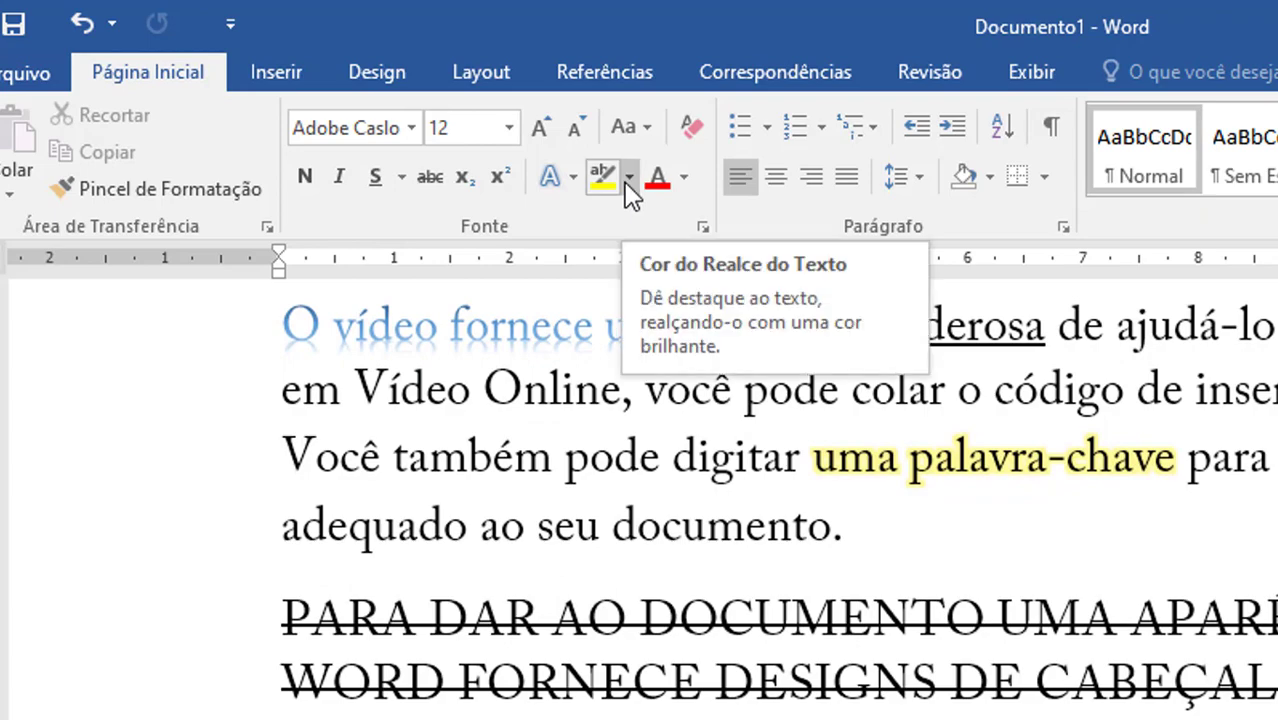
{"action": "scroll", "coordinate": [820, 440], "scroll_direction": "down", "scroll_amount": 6}
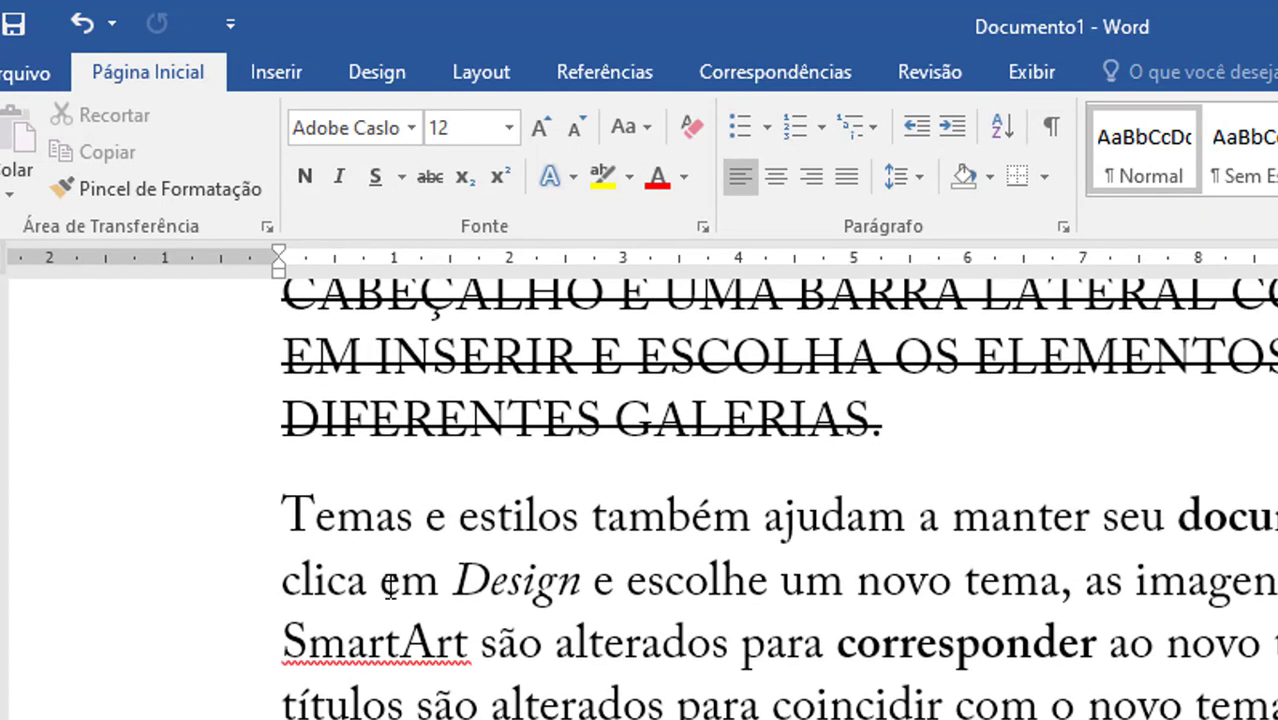
{"action": "left_click_drag", "start_coordinate": [283, 516], "coordinate": [1270, 518]}
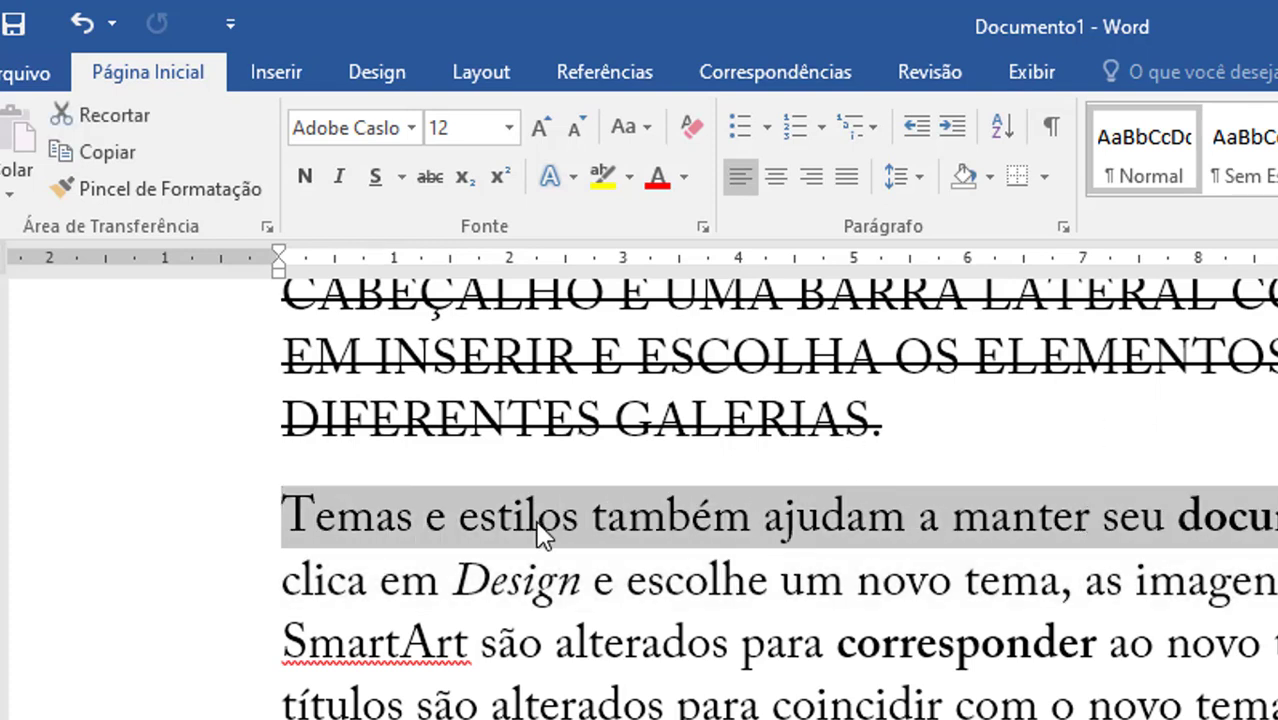
{"action": "left_click", "coordinate": [629, 178]}
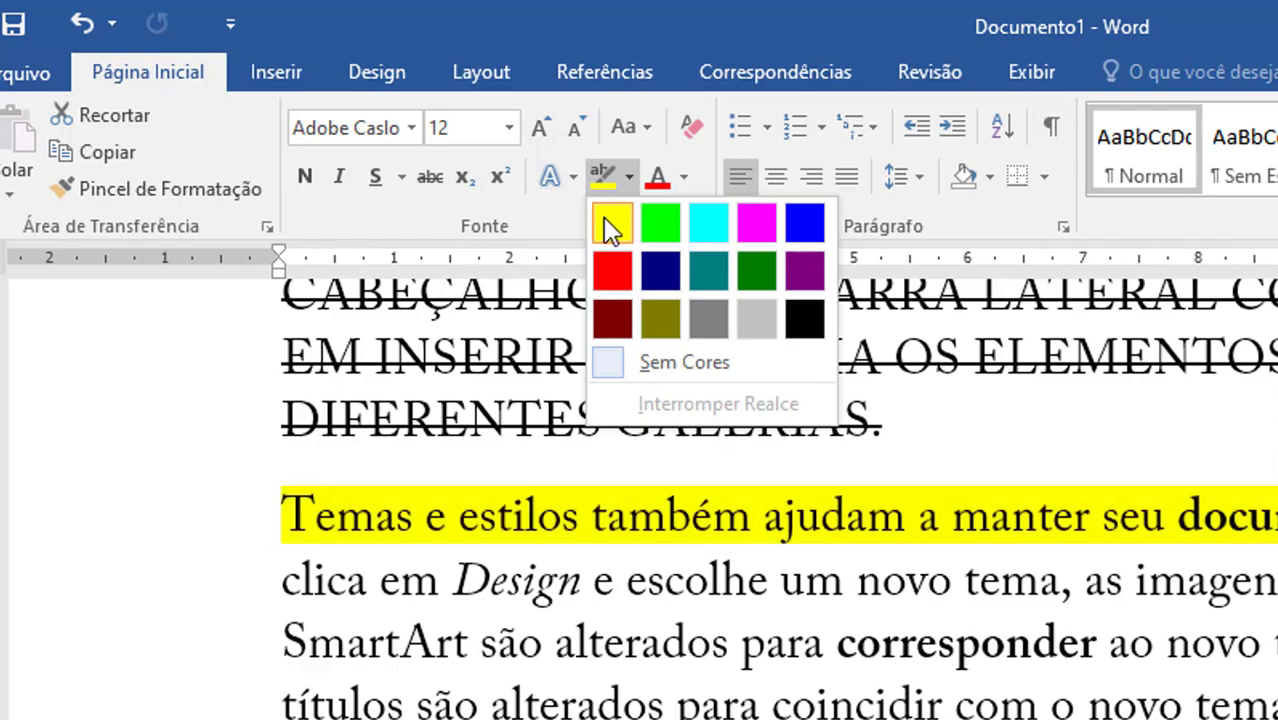
{"action": "left_click", "coordinate": [611, 224]}
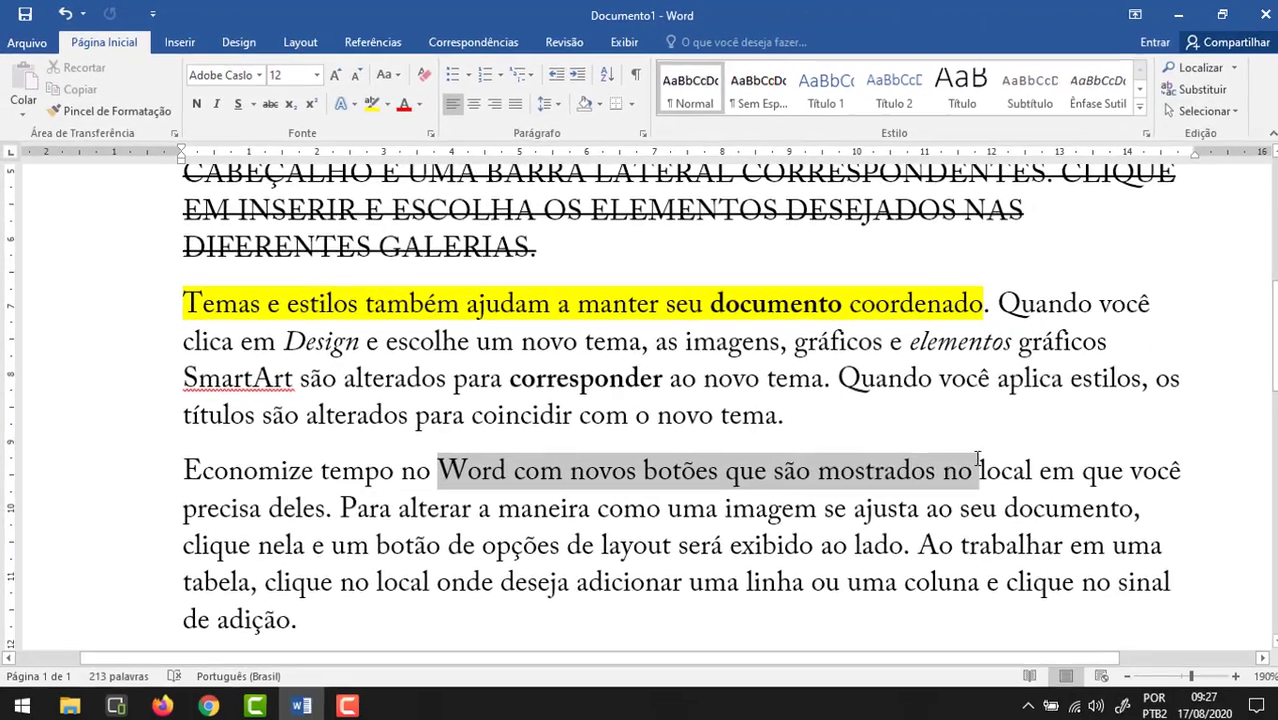
Step: Highlight "Word com novos botões que são mostrados no" in the fourth paragraph in bright green
{"action": "left_click", "coordinate": [385, 103]}
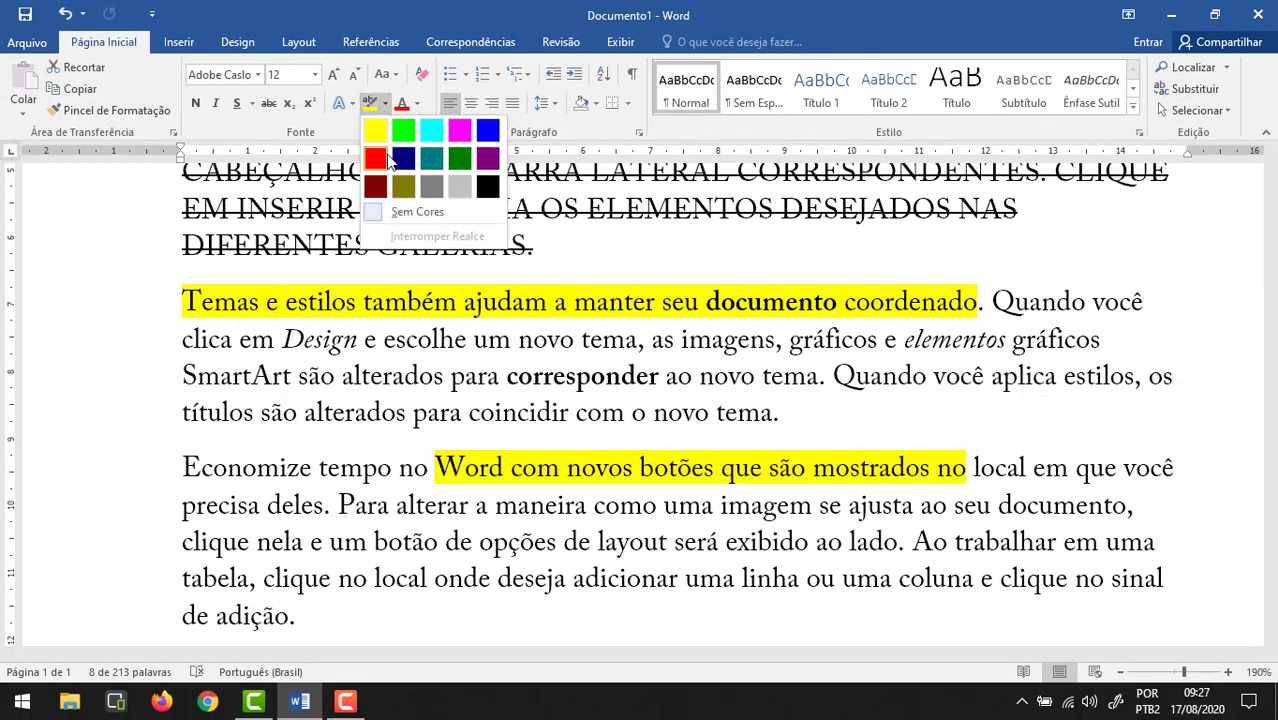
{"action": "left_click", "coordinate": [401, 131]}
{"action": "left_click", "coordinate": [868, 412]}
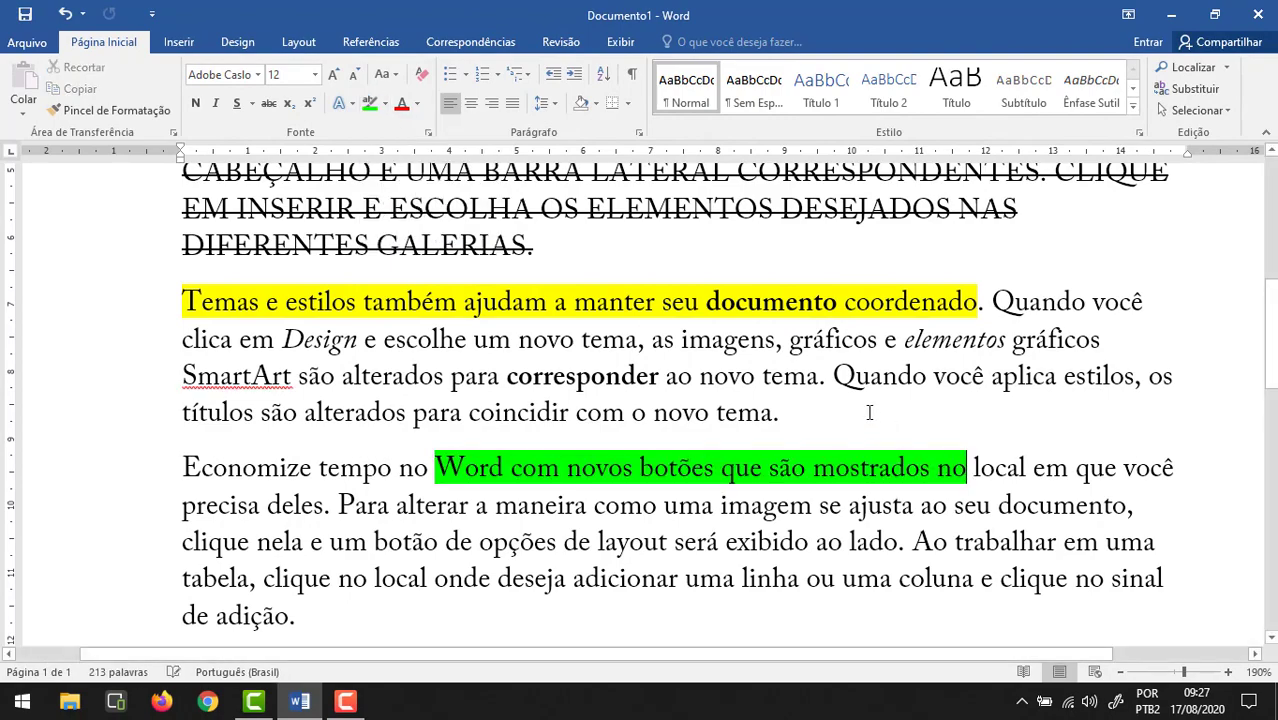
Step: Change the font color of the entire struck-through uppercase second paragraph to the standard blue
{"action": "scroll", "coordinate": [605, 350], "scroll_direction": "up", "scroll_amount": 4}
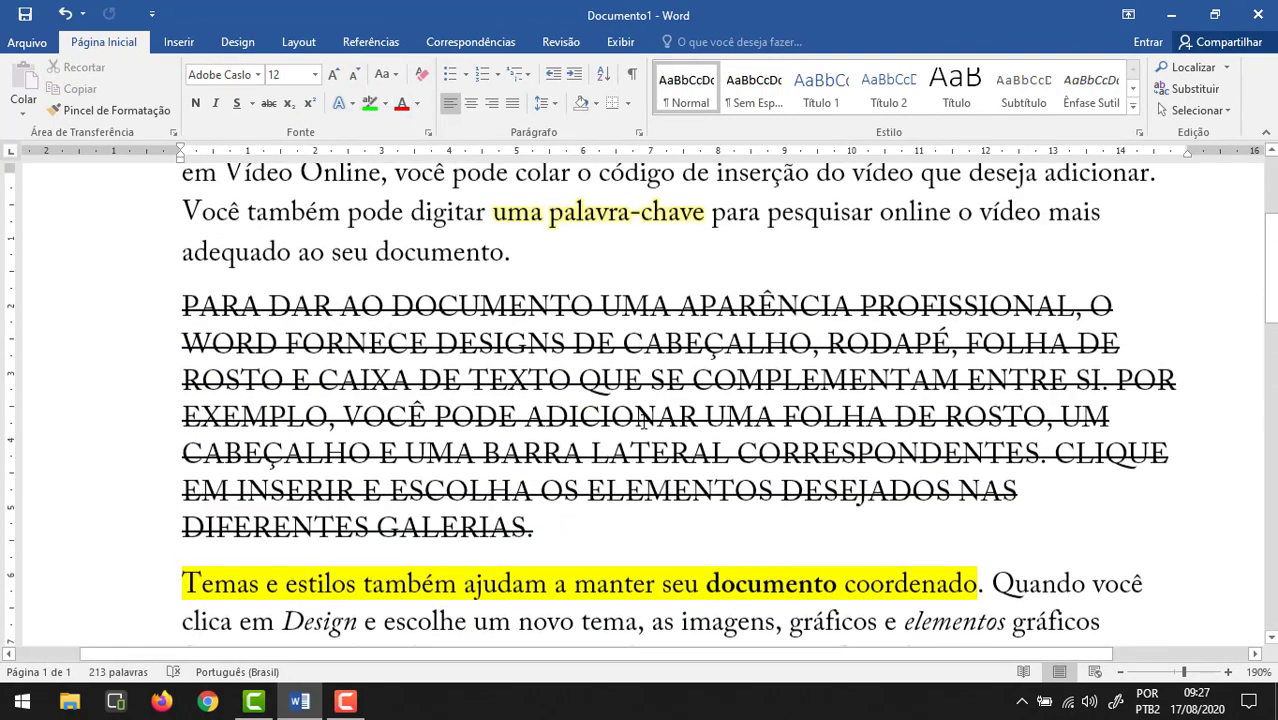
{"action": "scroll", "coordinate": [615, 345], "scroll_direction": "down", "scroll_amount": 10}
{"action": "scroll", "coordinate": [615, 345], "scroll_direction": "up", "scroll_amount": 4}
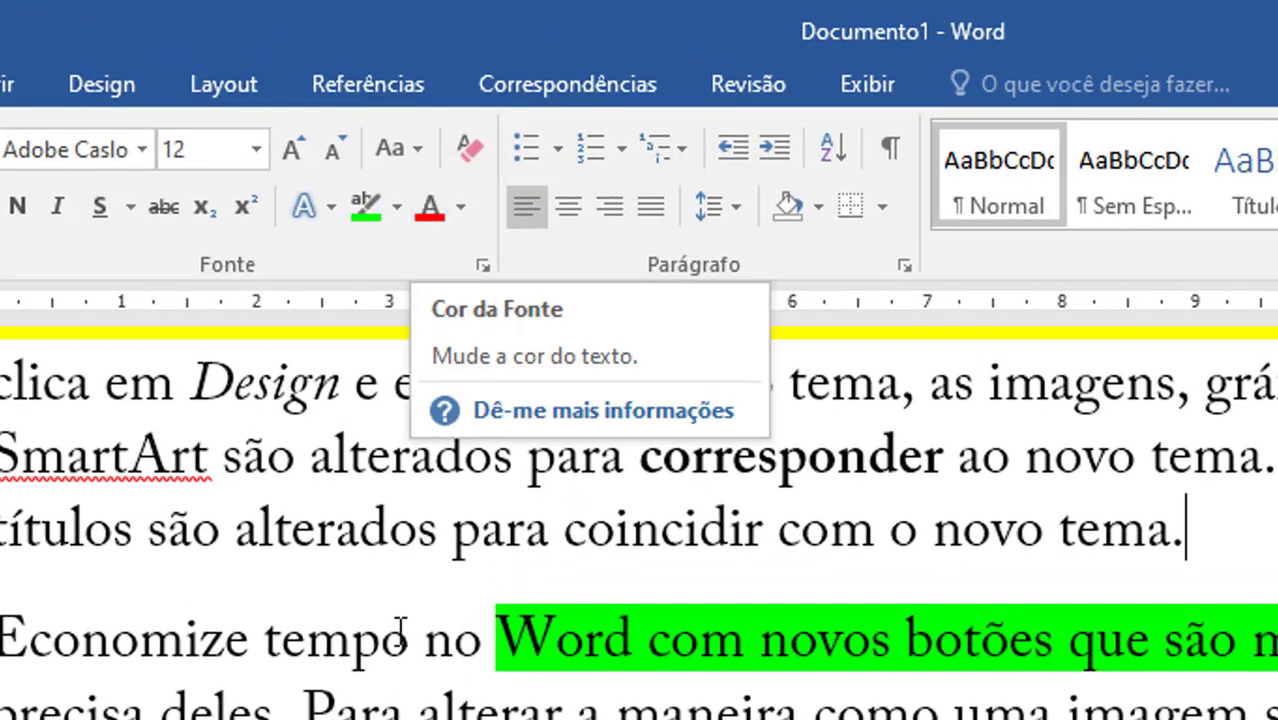
{"action": "scroll", "coordinate": [515, 668], "scroll_direction": "down", "scroll_amount": 5}
{"action": "scroll", "coordinate": [517, 668], "scroll_direction": "up", "scroll_amount": 5}
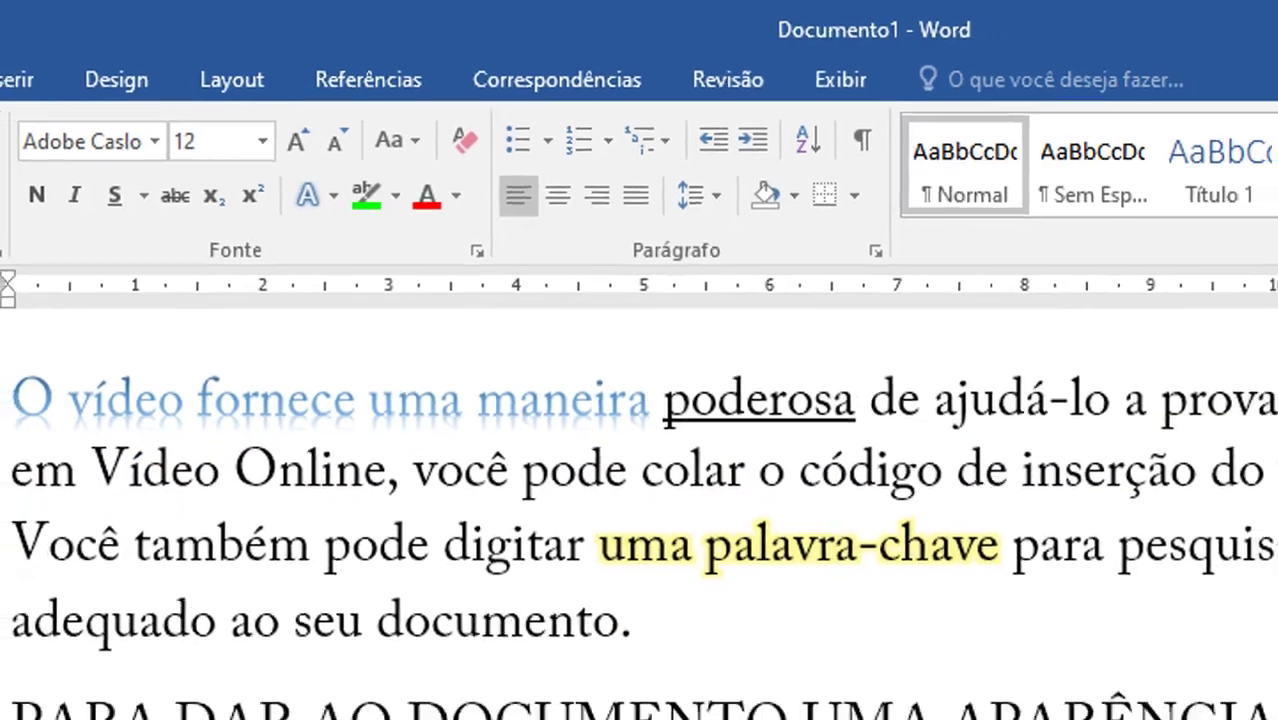
{"action": "triple_click", "coordinate": [560, 578]}
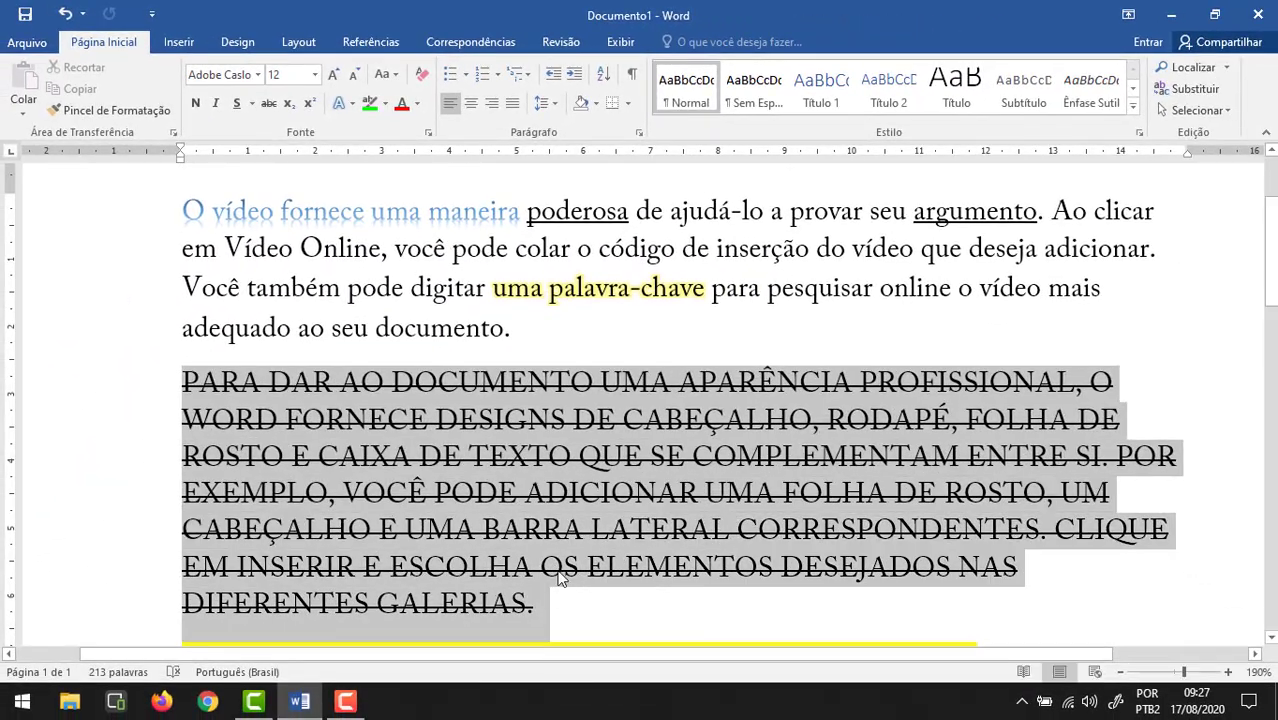
{"action": "scroll", "coordinate": [560, 578], "scroll_direction": "down", "scroll_amount": 2}
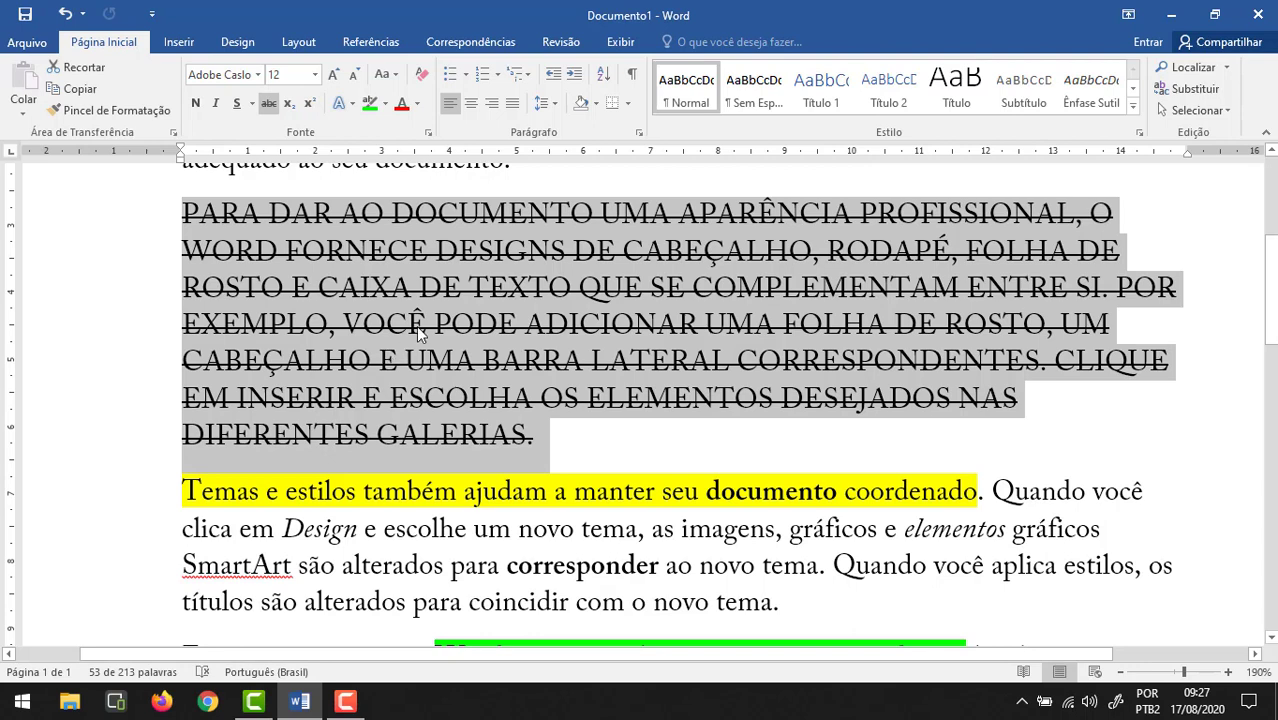
{"action": "left_click", "coordinate": [418, 104]}
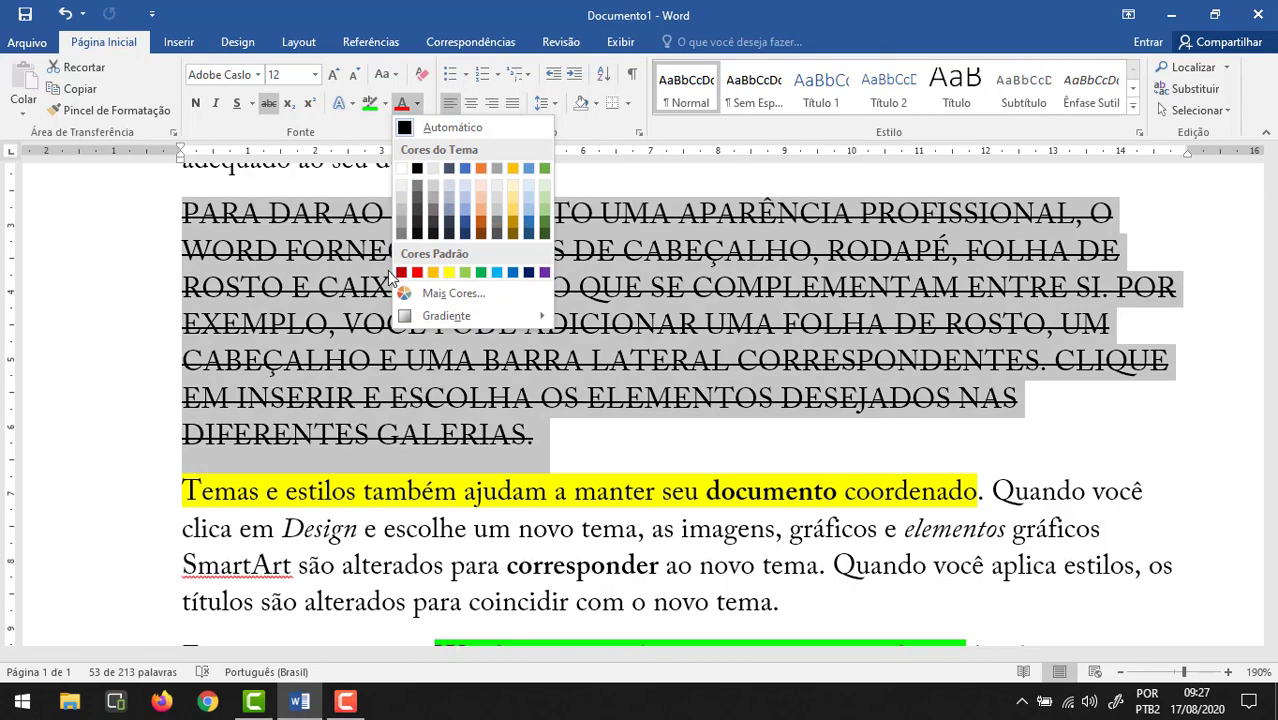
{"action": "left_click", "coordinate": [514, 274]}
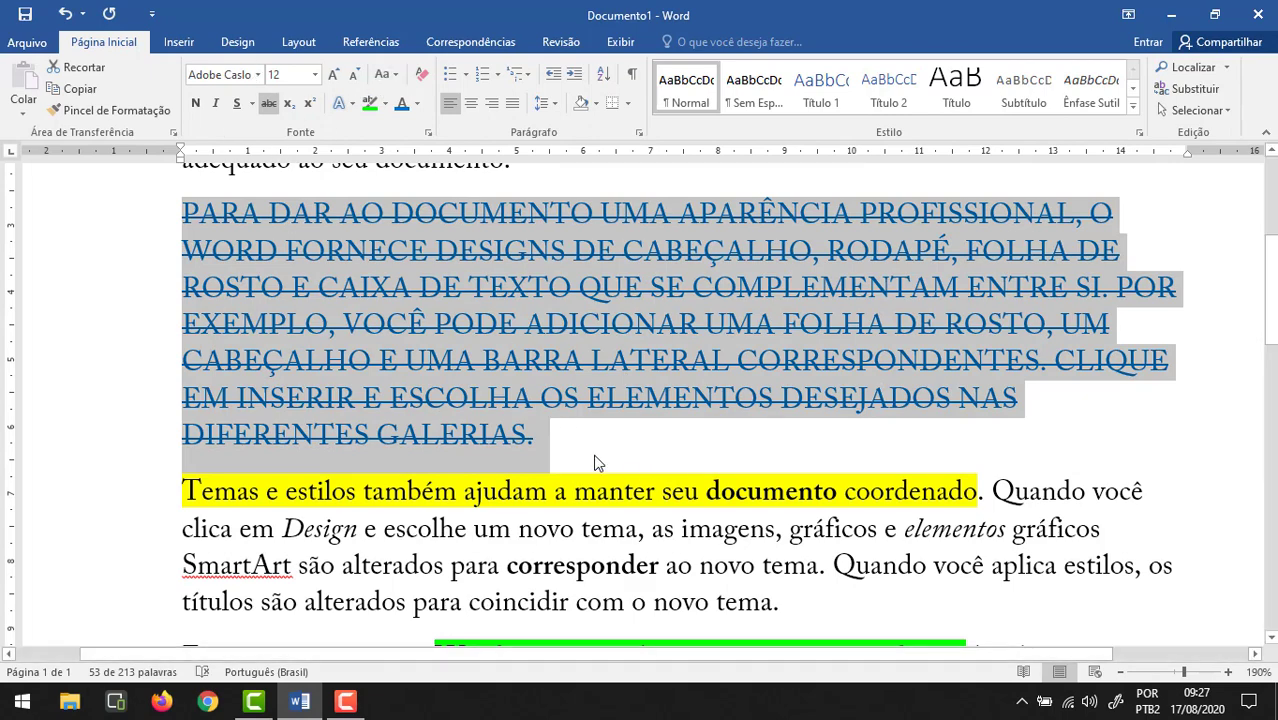
Step: Deselect the second paragraph and review the formatting applied throughout the document, from the first paragraph to the subscript and superscript examples
{"action": "left_click", "coordinate": [573, 422]}
{"action": "scroll", "coordinate": [580, 410], "scroll_direction": "up", "scroll_amount": 4}
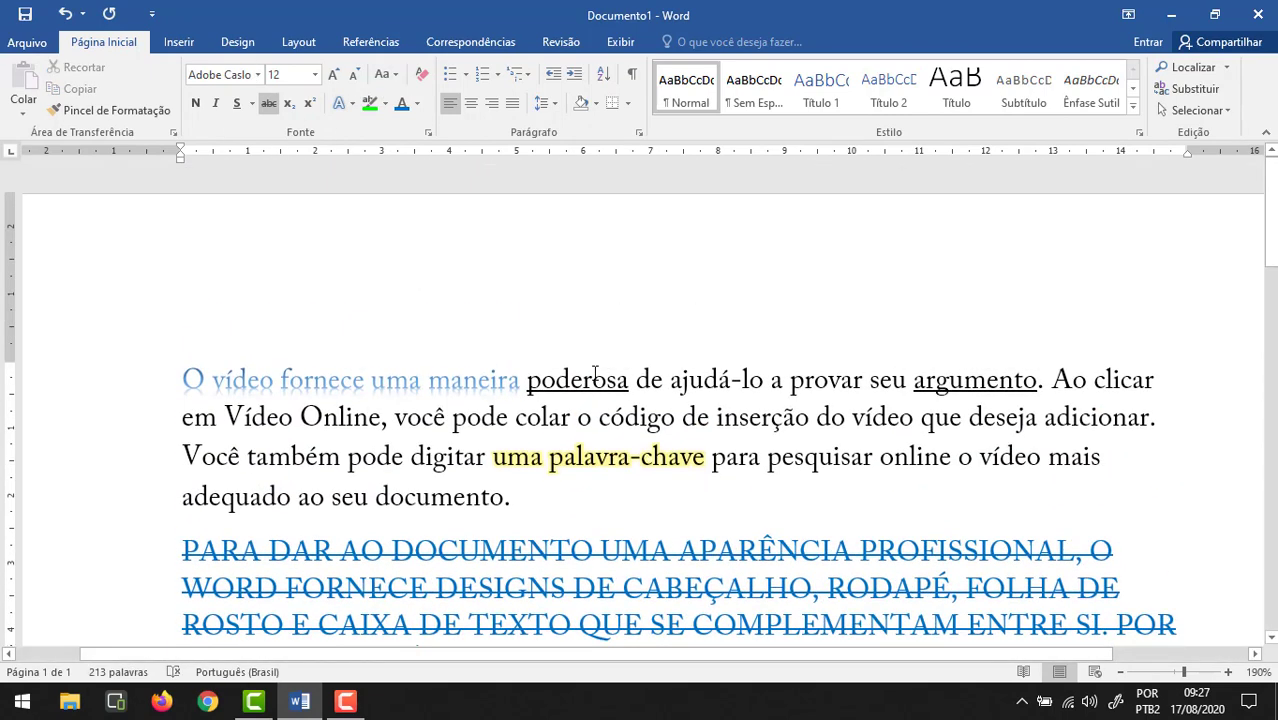
{"action": "scroll", "coordinate": [609, 348], "scroll_direction": "down", "scroll_amount": 3}
{"action": "scroll", "coordinate": [554, 317], "scroll_direction": "up", "scroll_amount": 3}
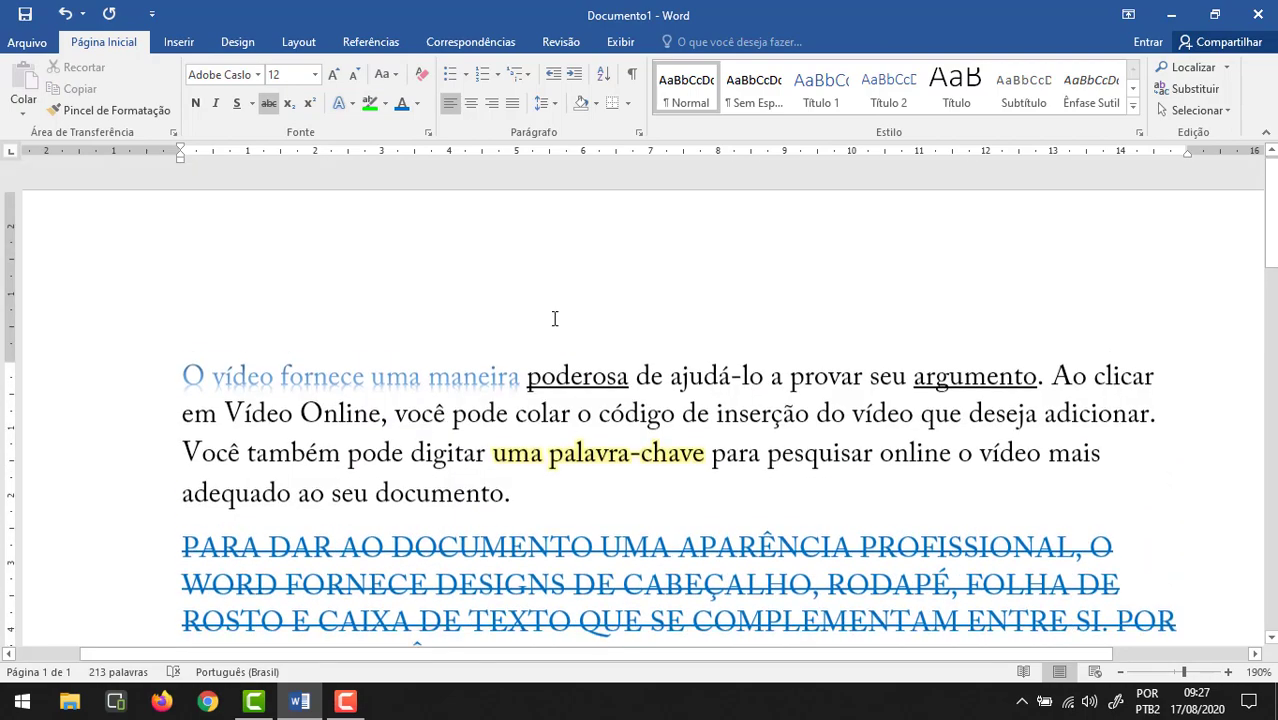
{"action": "scroll", "coordinate": [561, 319], "scroll_direction": "down", "scroll_amount": 4}
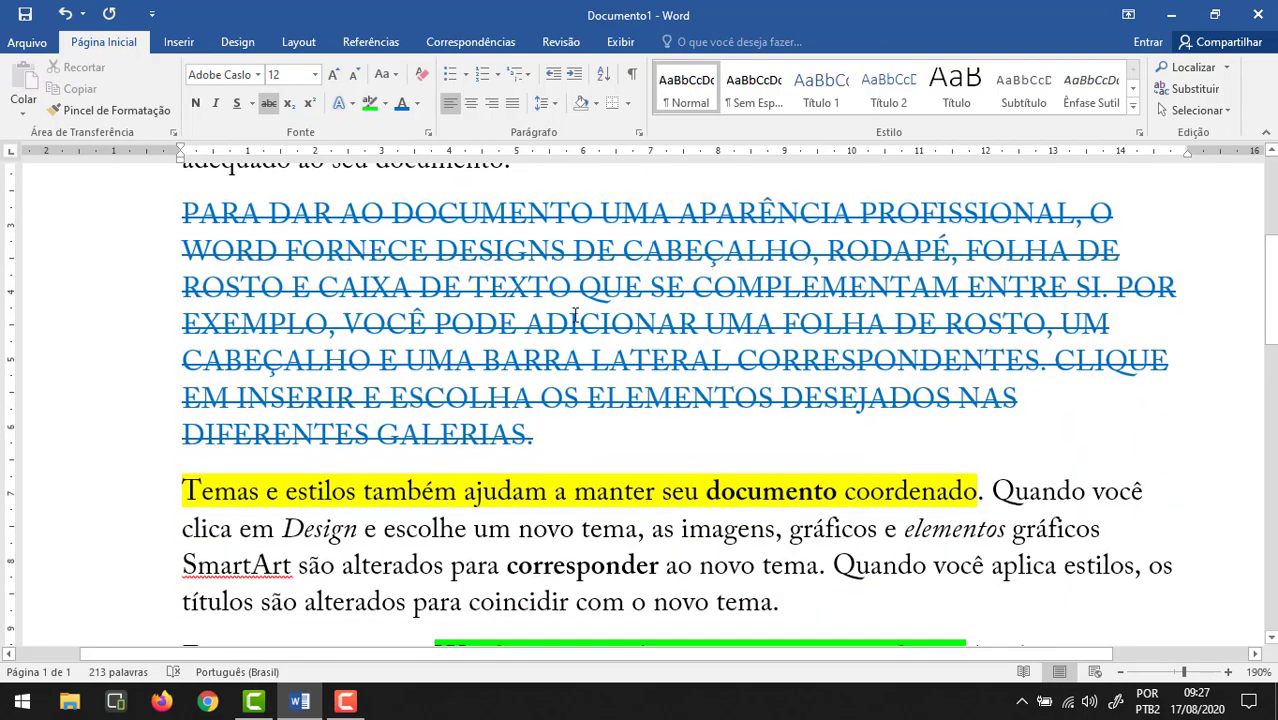
{"action": "scroll", "coordinate": [575, 316], "scroll_direction": "up", "scroll_amount": 3}
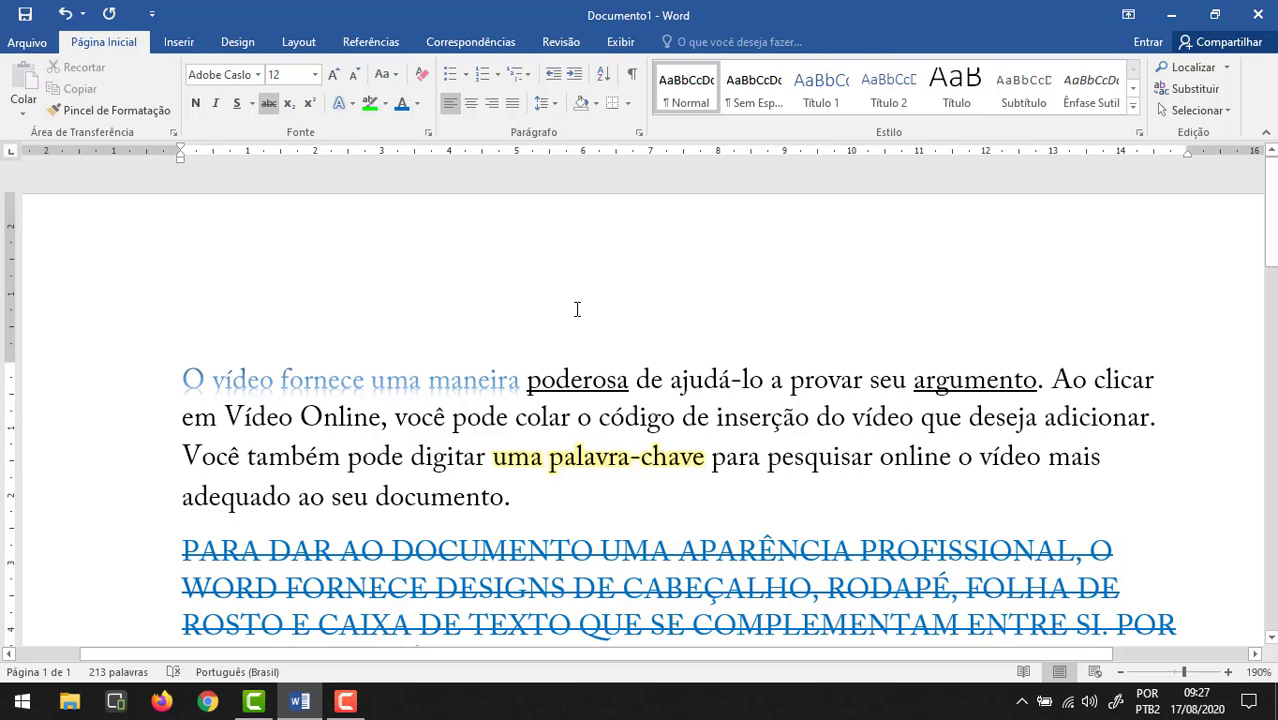
{"action": "scroll", "coordinate": [589, 335], "scroll_direction": "down", "scroll_amount": 3}
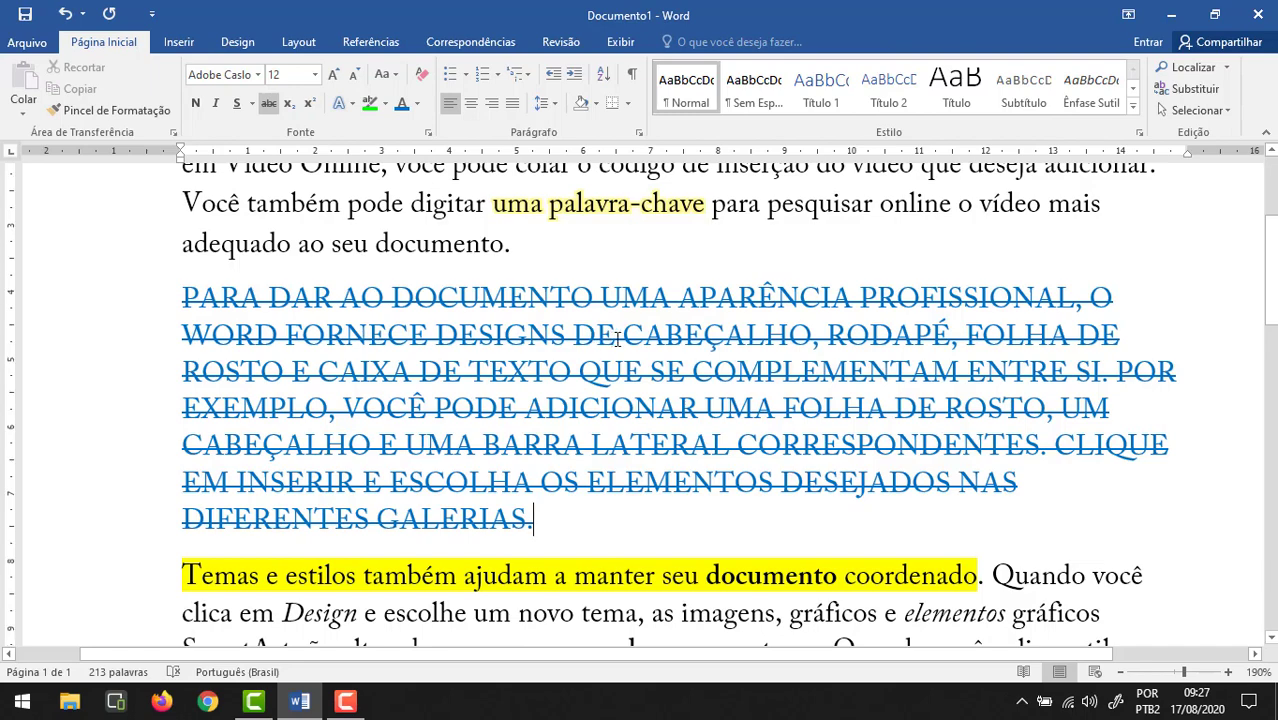
{"action": "scroll", "coordinate": [600, 334], "scroll_direction": "down", "scroll_amount": 7}
{"action": "scroll", "coordinate": [605, 366], "scroll_direction": "up", "scroll_amount": 1}
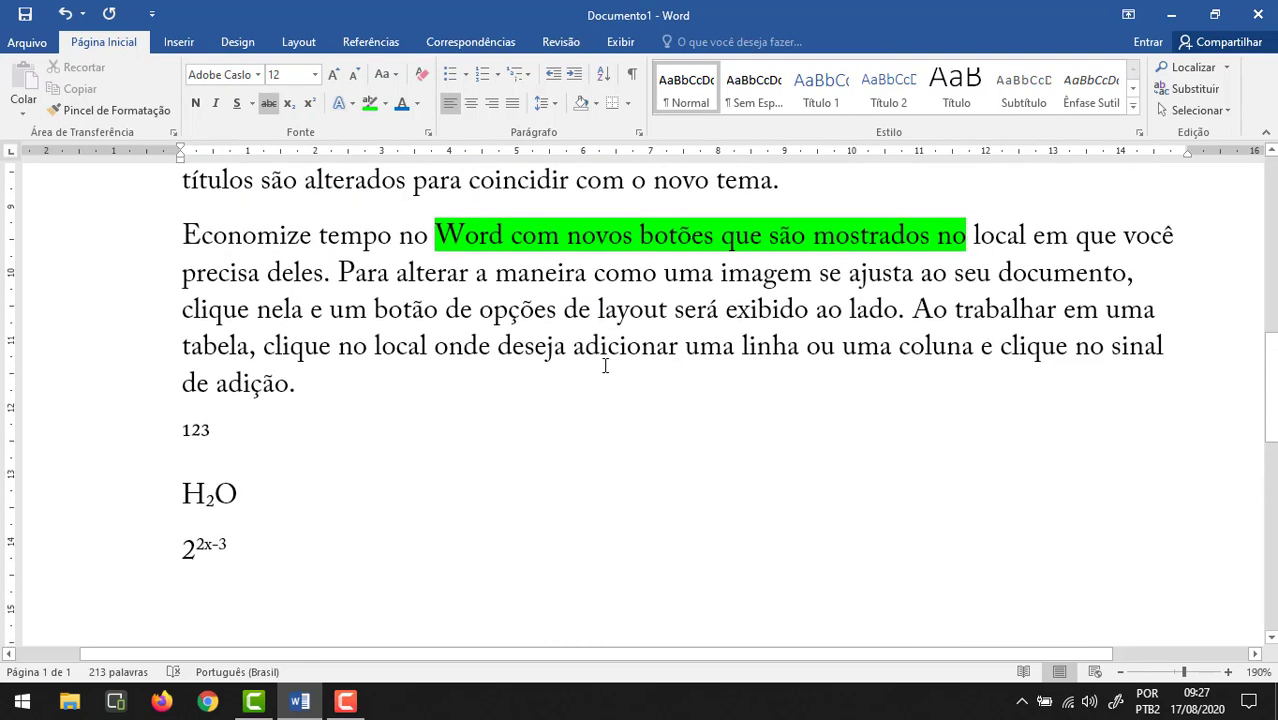
{"action": "scroll", "coordinate": [600, 366], "scroll_direction": "up", "scroll_amount": 7}
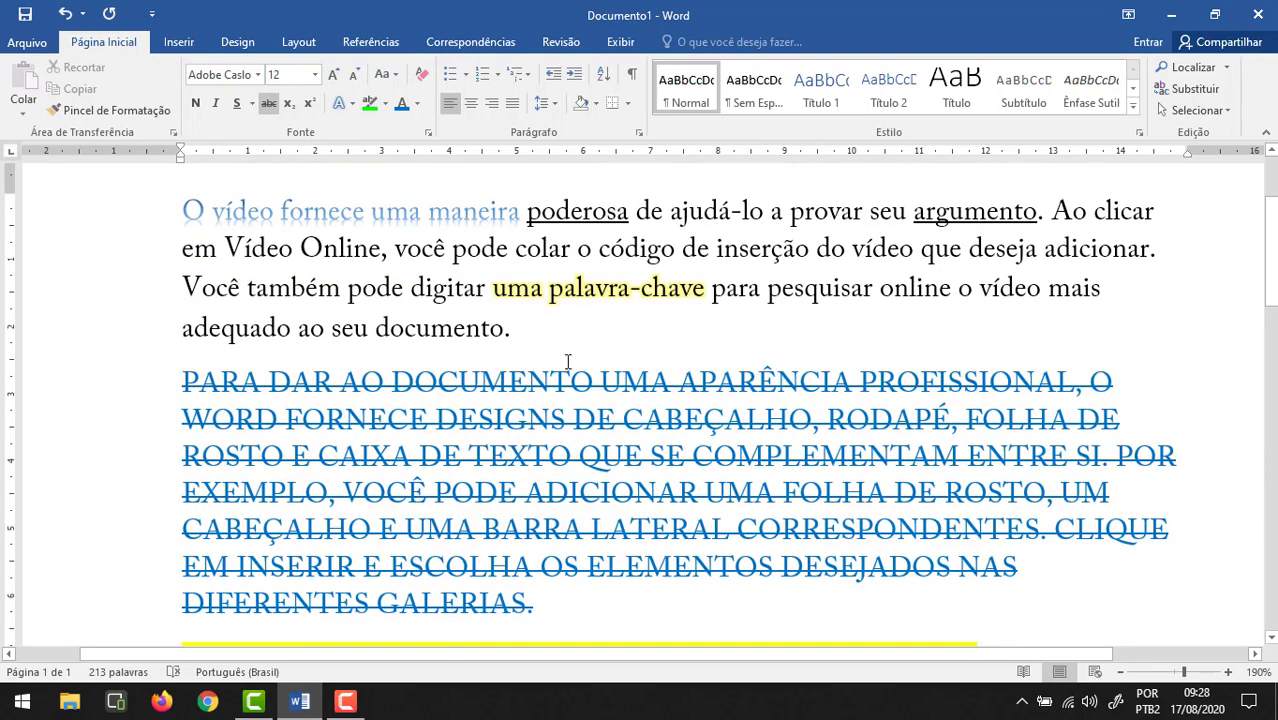
{"action": "scroll", "coordinate": [567, 361], "scroll_direction": "up", "scroll_amount": 2}
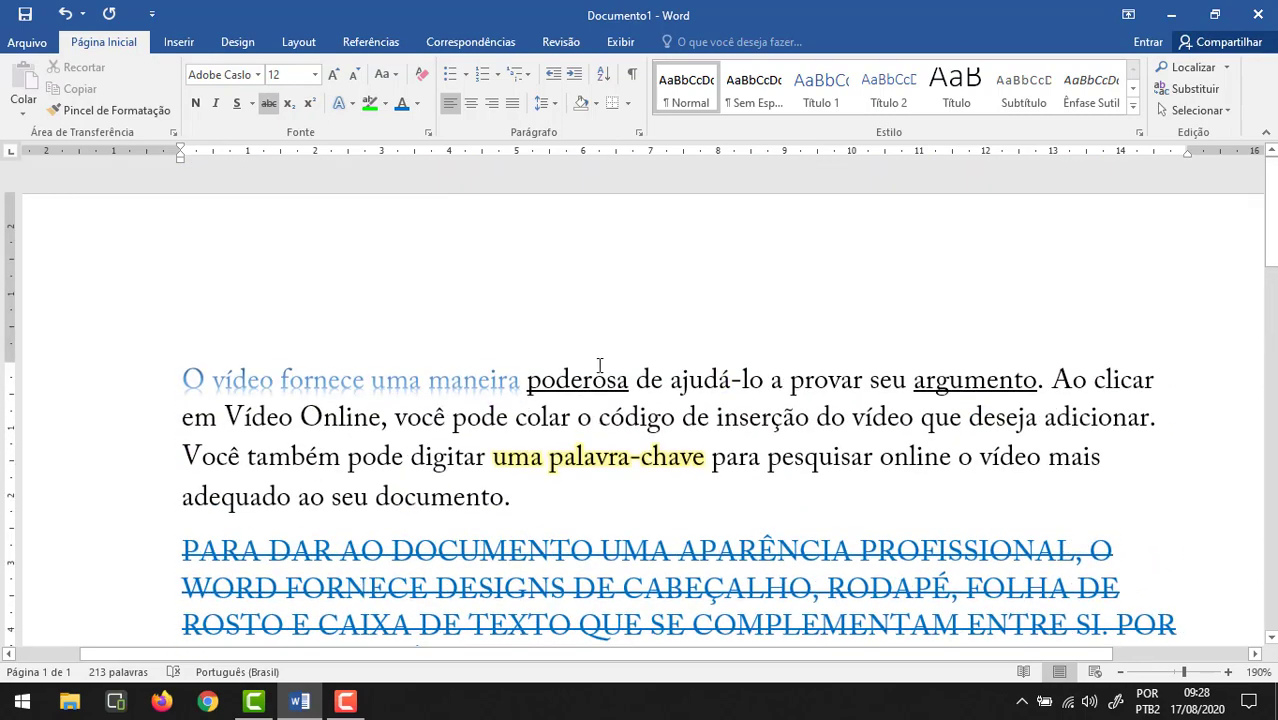